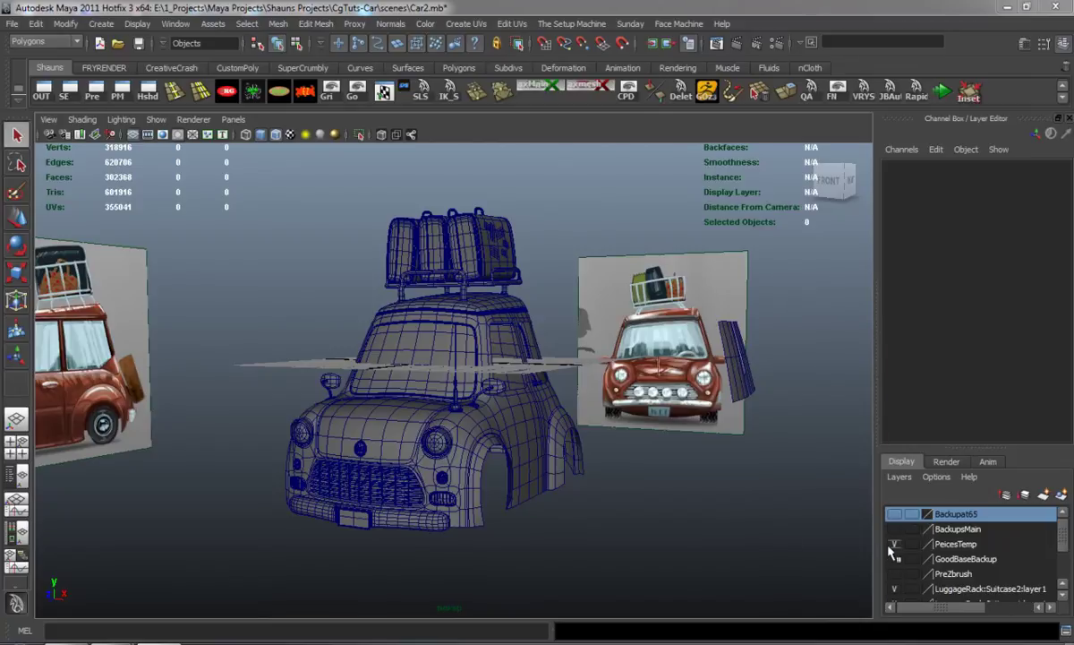
# Step: Hide the PeicesTemp layer and add the whole antenna group to it
pyautogui.click(892, 544)
pyautogui.click(452, 392)
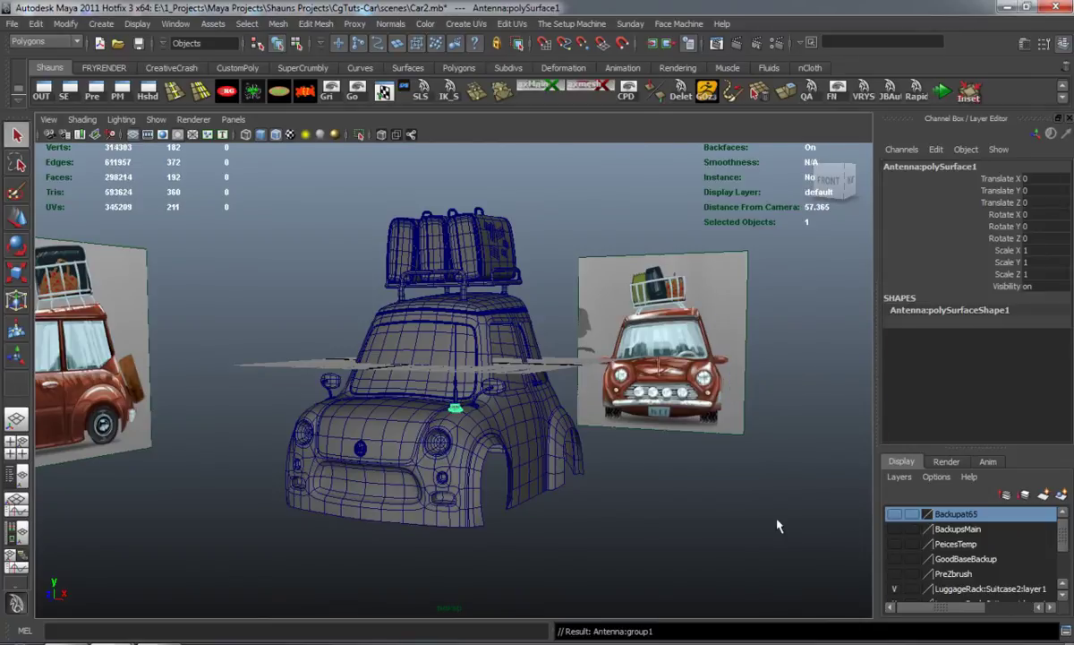
pyautogui.rightClick(917, 543)
pyautogui.click(993, 398)
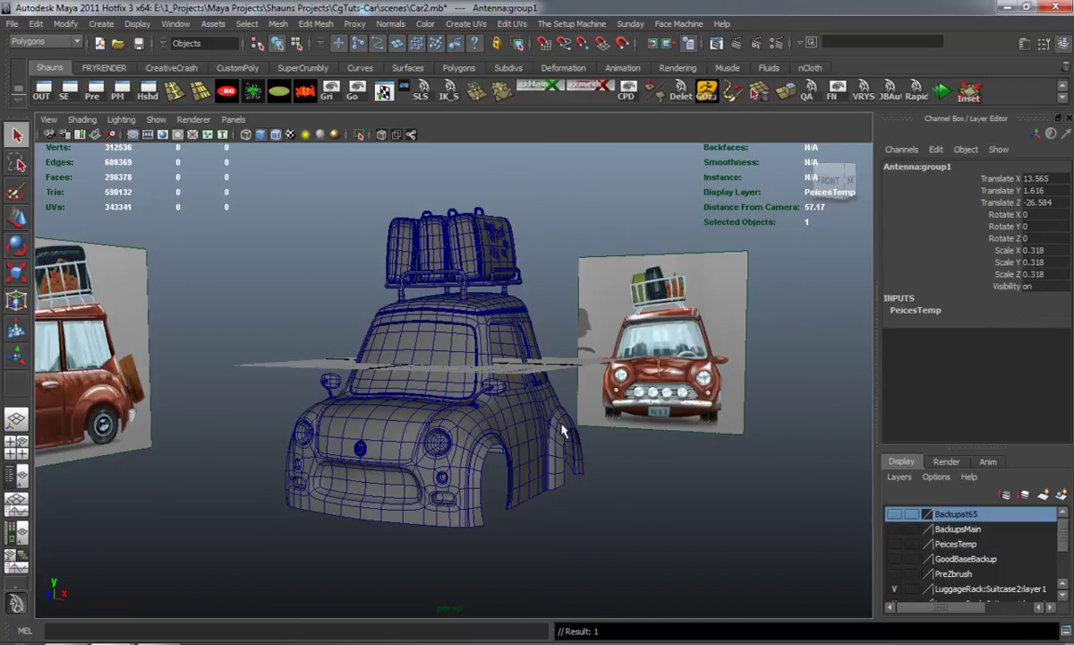
# Step: Add both side mirror groups to the PeicesTemp layer
pyautogui.click(491, 390)
pyautogui.keyDown('shift'); pyautogui.click(331, 387); pyautogui.keyUp('shift')
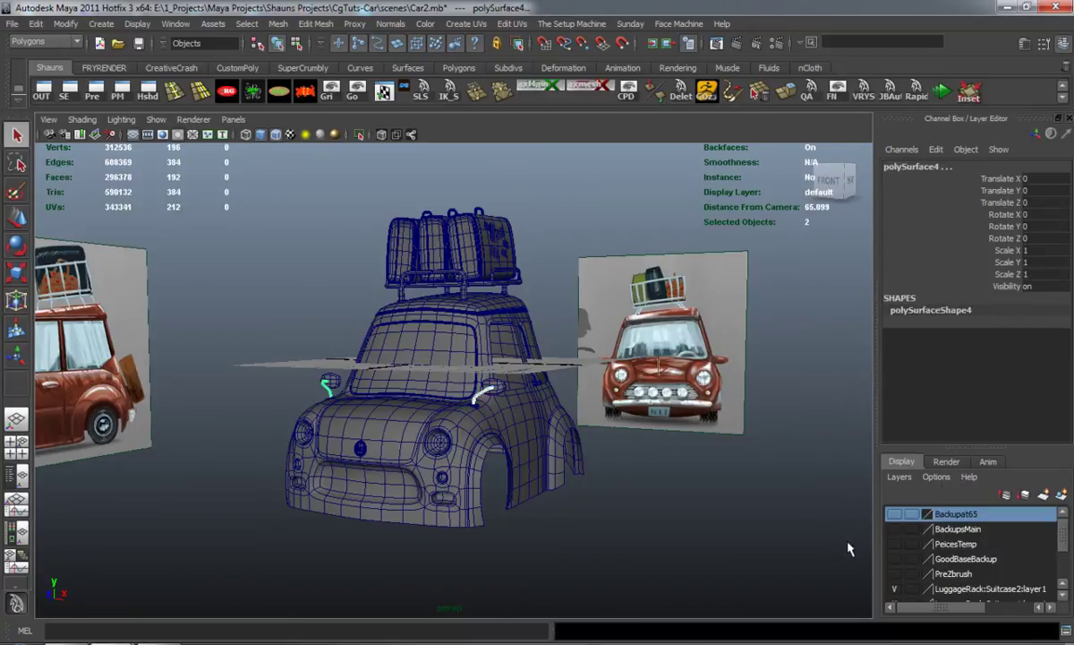
pyautogui.press('Up')
pyautogui.rightClick(904, 544)
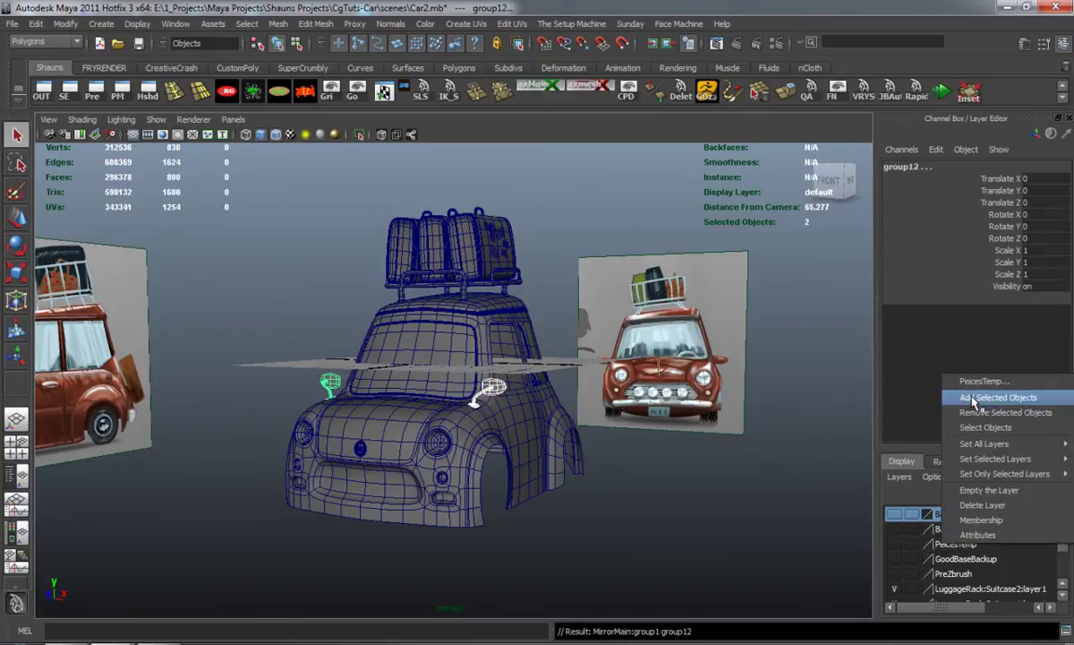
pyautogui.click(915, 376)
pyautogui.keyDown('alt'); pyautogui.moveTo(480, 503); pyautogui.dragTo(472, 373); pyautogui.keyUp('alt')
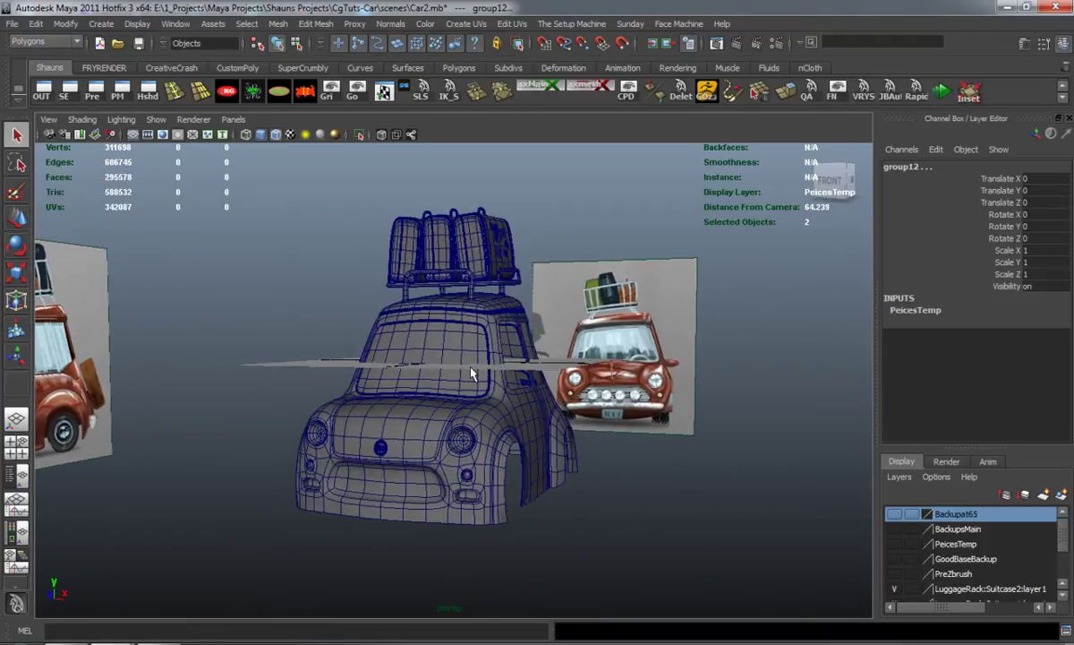
# Step: Add the entire roof luggage group, including suitcases and rack, to the PeicesTemp layer
pyautogui.click(461, 280)
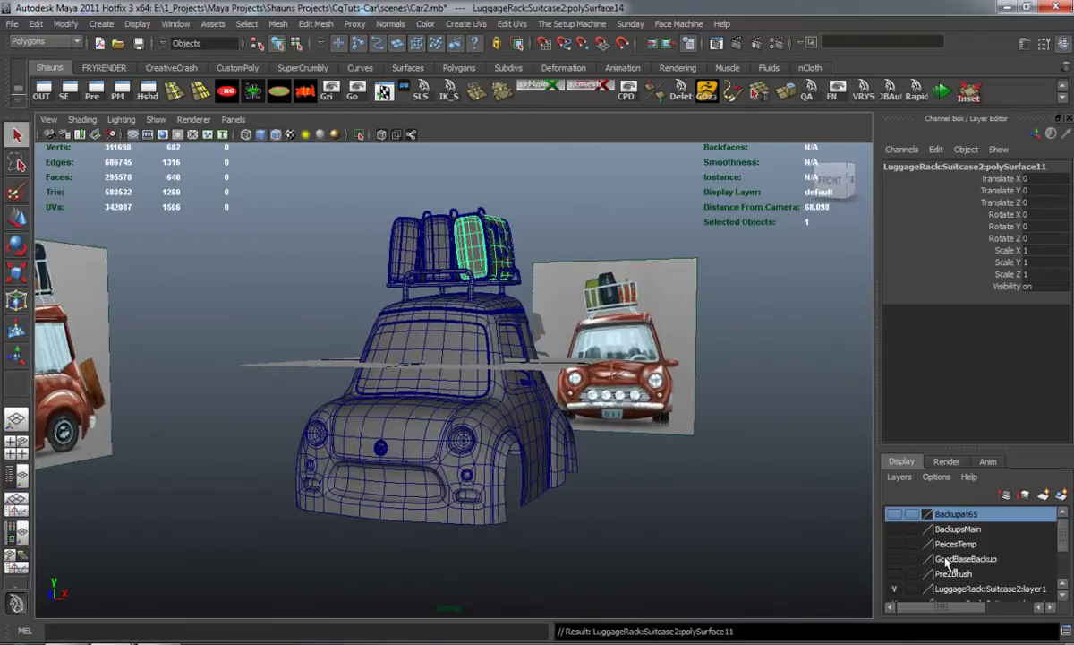
pyautogui.press('Up')
pyautogui.press('Up')
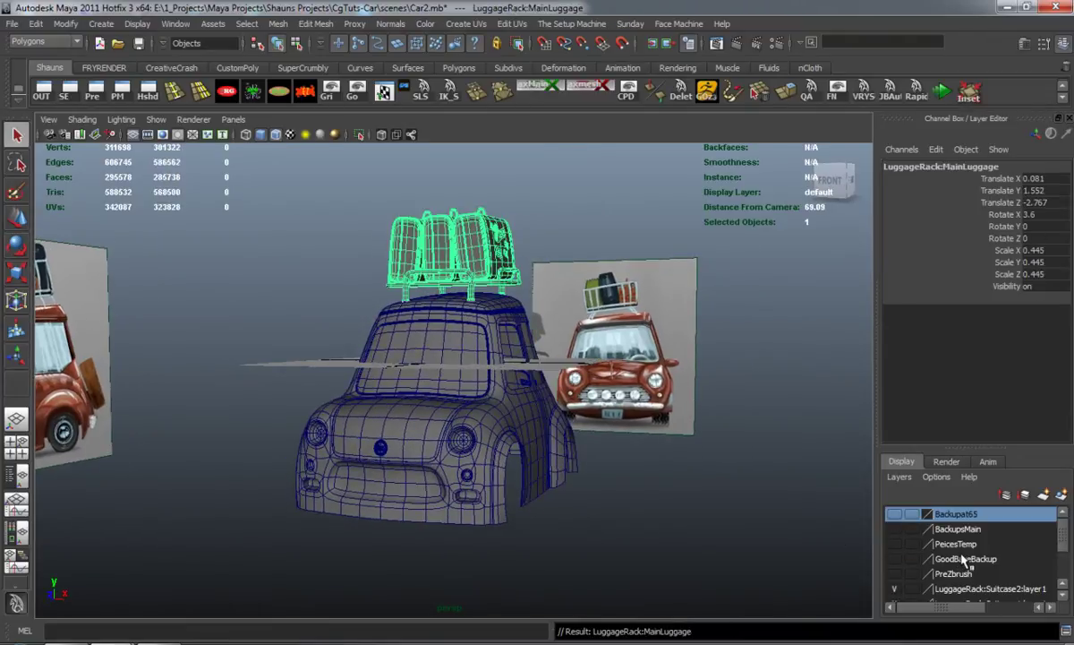
pyautogui.rightClick(956, 544)
pyautogui.click(967, 388)
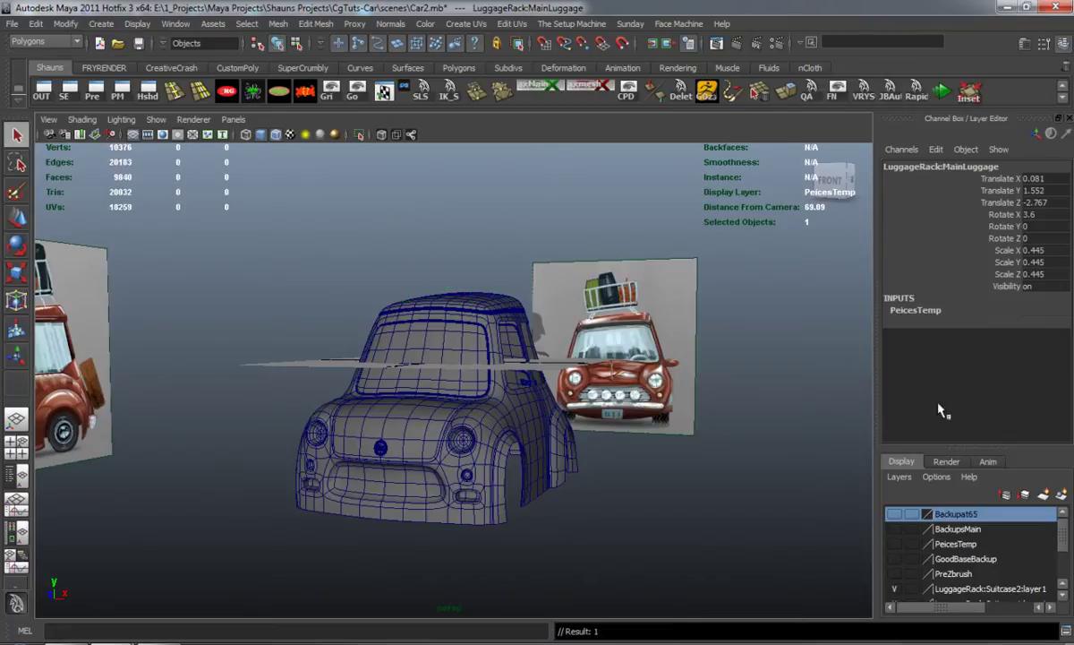
# Step: Add the hood's Fiat logo group to the PeicesTemp layer
pyautogui.click(380, 457)
pyautogui.press('Up')
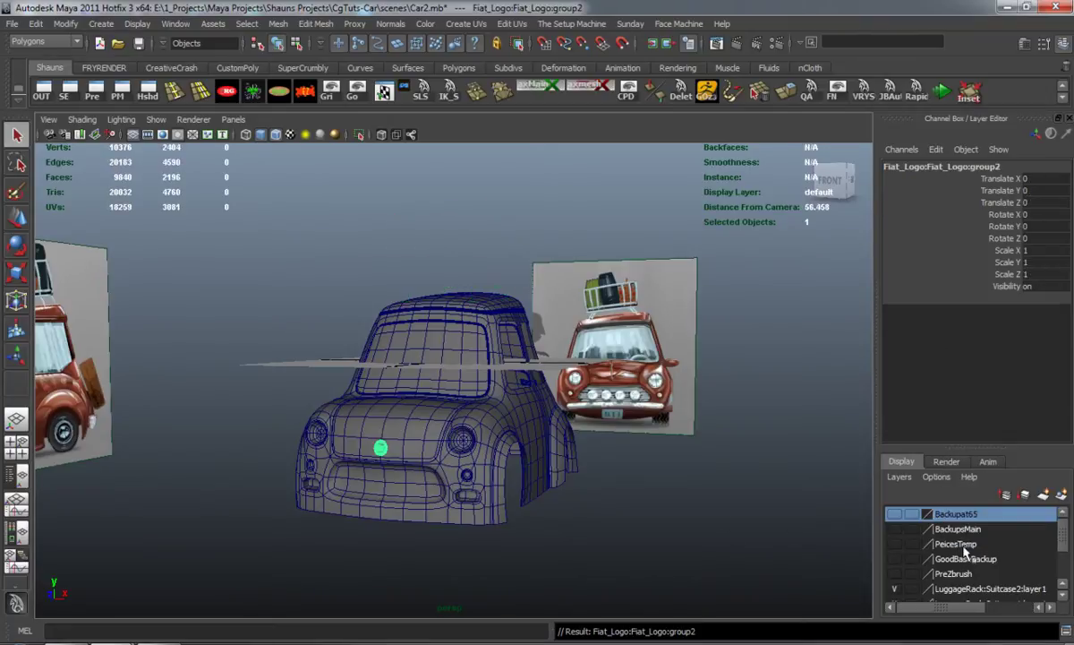
pyautogui.rightClick(962, 548)
pyautogui.click(967, 387)
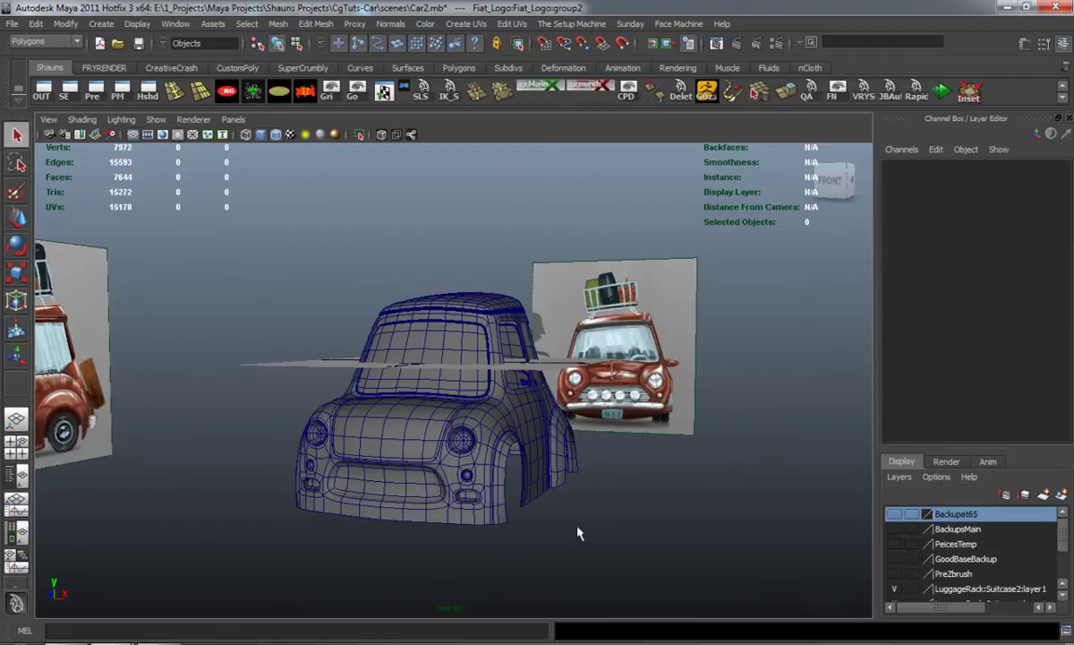
# Step: Delete the faces of the main body shell left of the centre line as seen from the front
pyautogui.keyDown('alt'); pyautogui.moveTo(425, 537); pyautogui.dragTo(408, 484); pyautogui.keyUp('alt')
pyautogui.moveTo(430, 400); pyautogui.dragTo(434, 437, button='right')
pyautogui.keyDown('alt'); pyautogui.moveTo(403, 452); pyautogui.dragTo(377, 471); pyautogui.keyUp('alt')
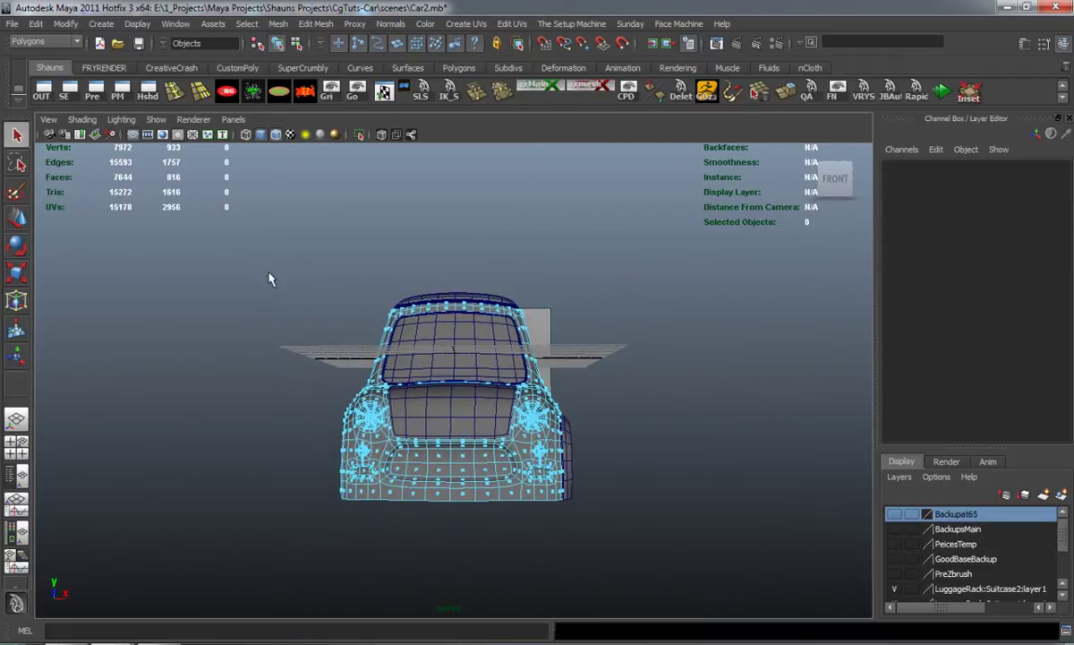
pyautogui.moveTo(268, 265); pyautogui.dragTo(455, 616)
pyautogui.press('Delete')
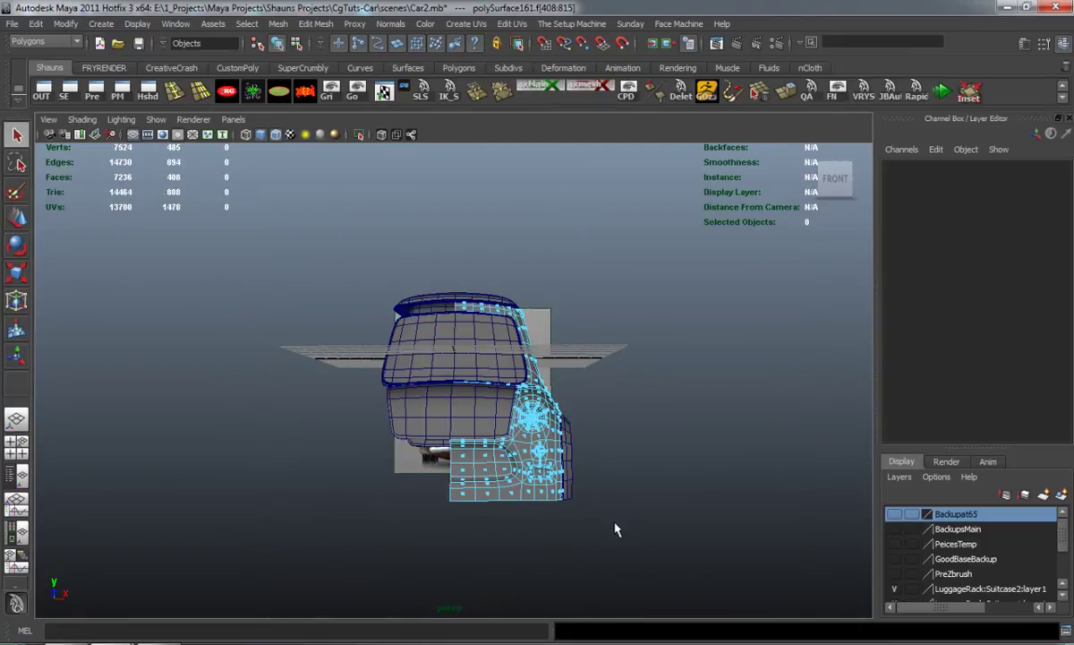
# Step: Move the two door-side vertices just behind the front wheel arch slightly toward the front of the car
pyautogui.keyDown('alt'); pyautogui.moveTo(587, 539); pyautogui.dragTo(425, 453); pyautogui.keyUp('alt')
pyautogui.scroll(6, 425, 455)
pyautogui.keyDown('alt'); pyautogui.moveTo(412, 449); pyautogui.dragTo(426, 460, button='middle'); pyautogui.keyUp('alt')
pyautogui.keyDown('alt'); pyautogui.moveTo(424, 364); pyautogui.dragTo(269, 383, button='middle'); pyautogui.keyUp('alt')
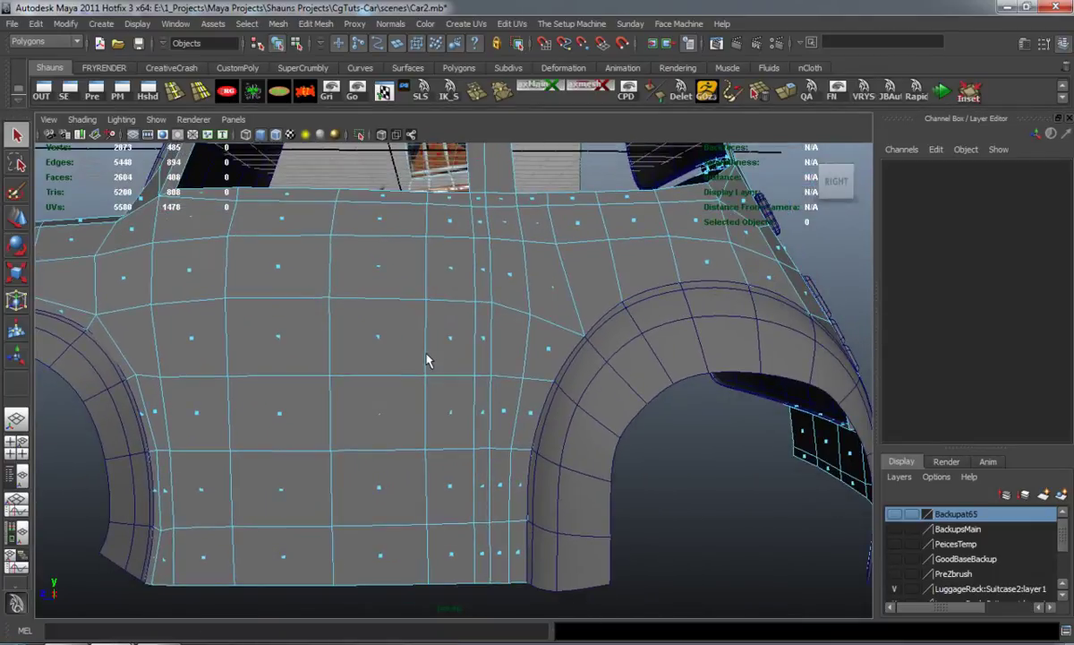
pyautogui.scroll(-4, 427, 360)
pyautogui.keyDown('alt'); pyautogui.moveTo(420, 364); pyautogui.dragTo(460, 396); pyautogui.keyUp('alt')
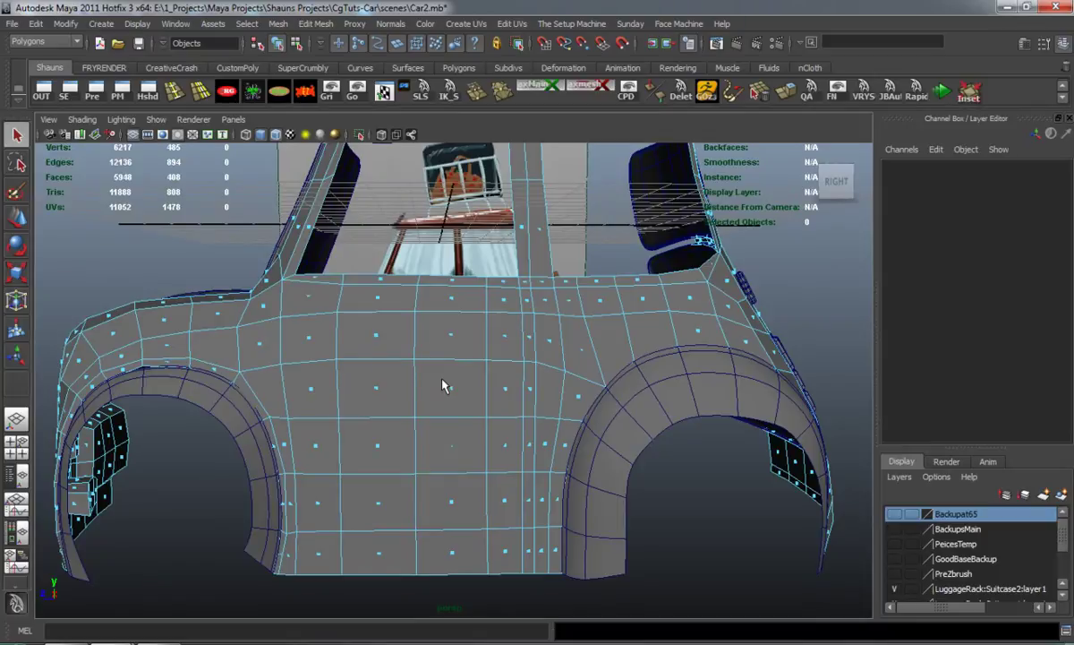
pyautogui.moveTo(445, 385); pyautogui.dragTo(412, 373, button='right')
pyautogui.keyDown('alt'); pyautogui.moveTo(421, 430); pyautogui.dragTo(393, 383); pyautogui.keyUp('alt')
pyautogui.keyDown('alt'); pyautogui.moveTo(300, 463); pyautogui.dragTo(369, 397); pyautogui.keyUp('alt')
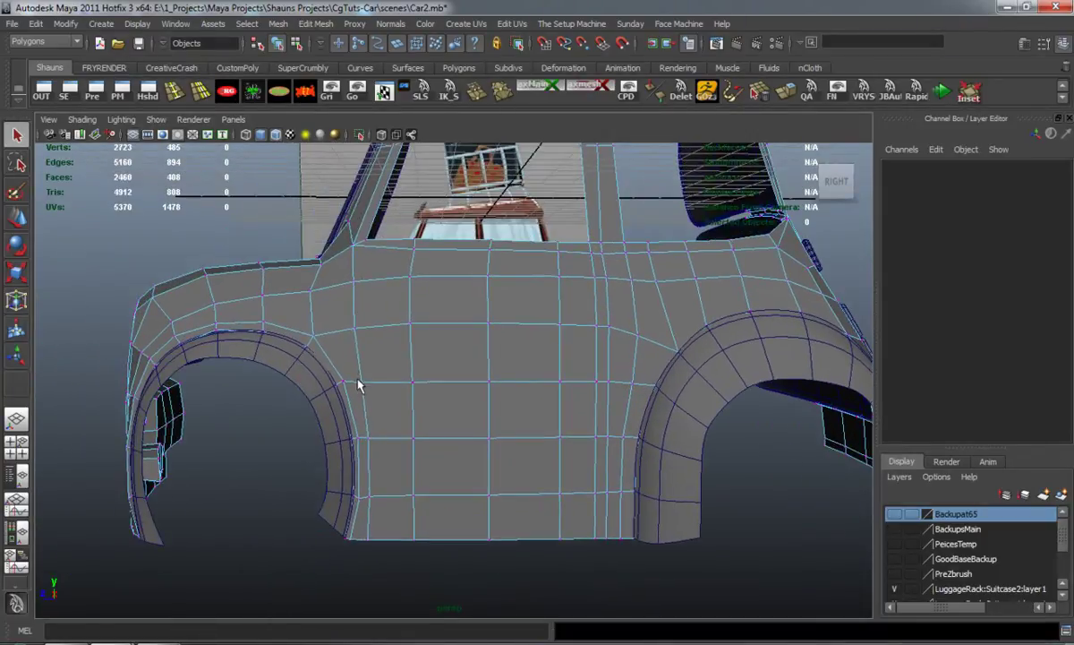
pyautogui.click(360, 383)
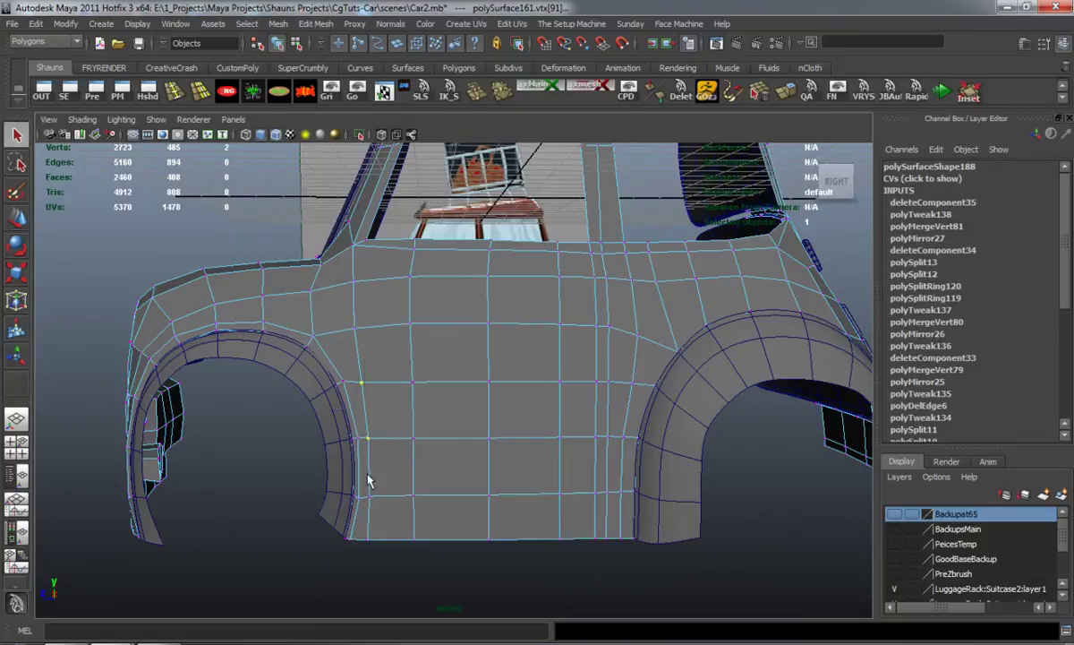
pyautogui.press('w')
pyautogui.moveTo(273, 414); pyautogui.dragTo(266, 410)
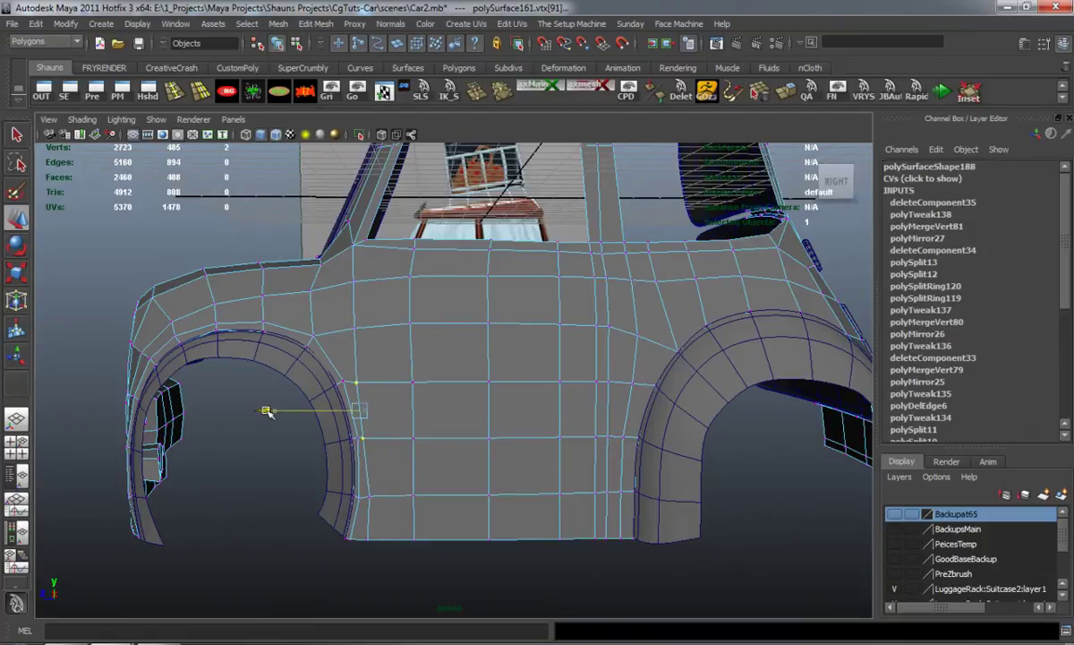
# Step: Raise the vertex near the door's lower front corner, beside the front wheel arch
pyautogui.click(370, 495)
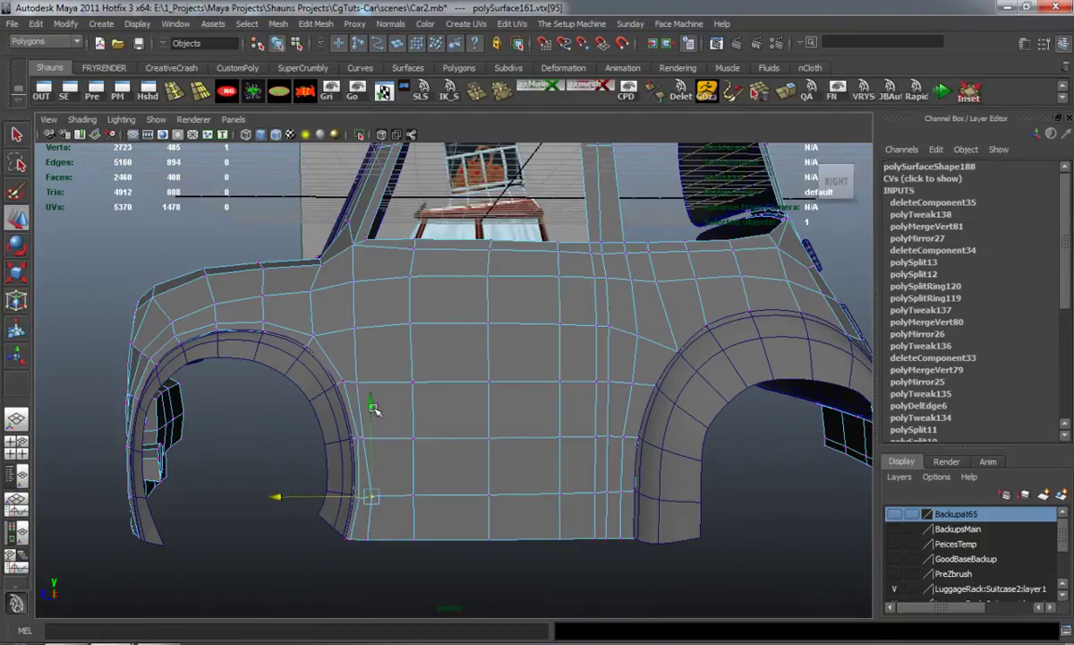
pyautogui.moveTo(374, 405); pyautogui.dragTo(372, 389)
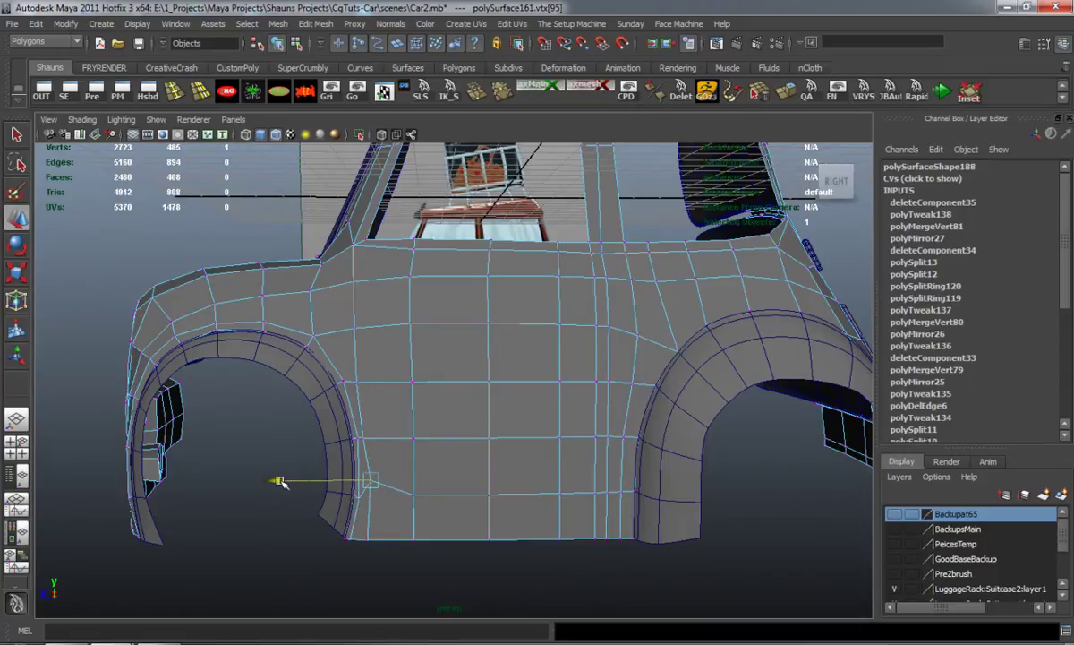
pyautogui.click(232, 472)
# Step: Adjust the side panel vertices just ahead of the rear wheel arch, shifting the upper one toward the front
pyautogui.moveTo(312, 504)
pyautogui.keyDown('alt'); pyautogui.mouseDown()
pyautogui.moveTo(396, 567)
pyautogui.moveTo(312, 513)
pyautogui.mouseUp(); pyautogui.keyUp('alt')
pyautogui.keyDown('alt'); pyautogui.moveTo(410, 499); pyautogui.dragTo(304, 439, button='middle'); pyautogui.keyUp('alt')
pyautogui.keyDown('alt'); pyautogui.moveTo(304, 439); pyautogui.dragTo(396, 475, button='right'); pyautogui.keyUp('alt')
pyautogui.keyDown('alt'); pyautogui.moveTo(441, 480); pyautogui.dragTo(420, 525, button='middle'); pyautogui.keyUp('alt')
pyautogui.keyDown('alt'); pyautogui.moveTo(420, 525); pyautogui.dragTo(482, 518); pyautogui.keyUp('alt')
pyautogui.click(513, 522)
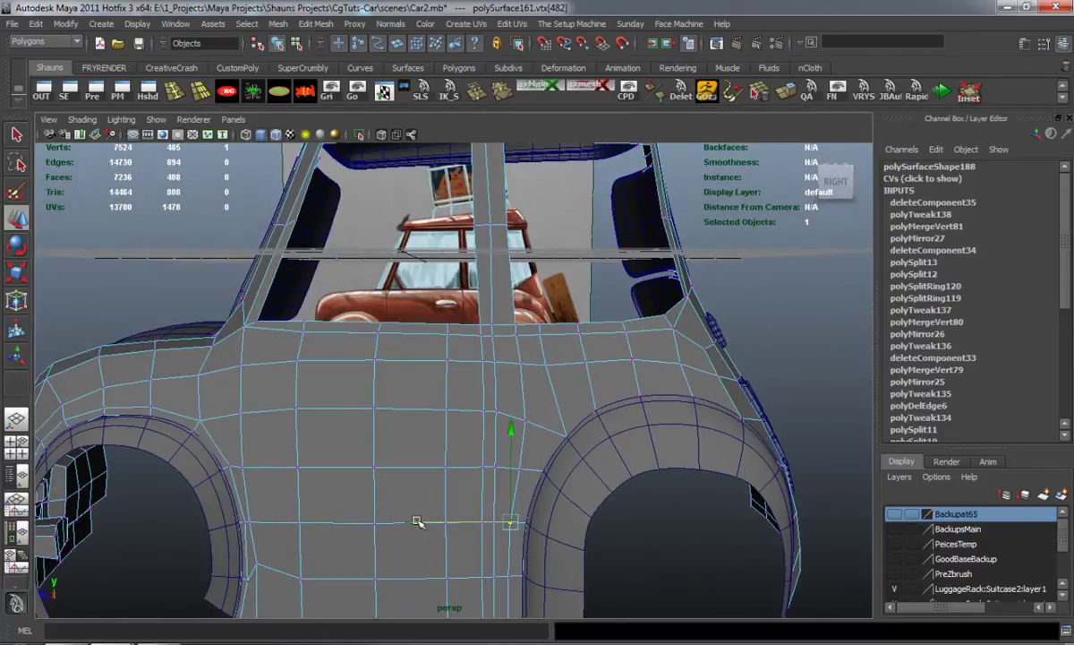
pyautogui.click(525, 419)
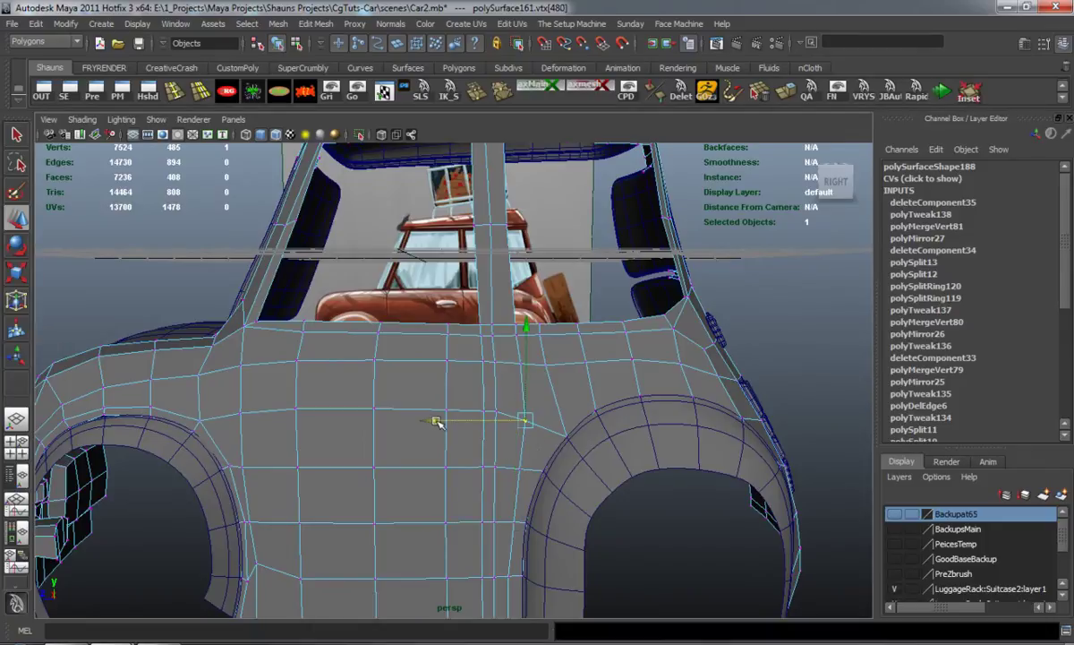
pyautogui.moveTo(433, 421); pyautogui.dragTo(429, 421)
pyautogui.click(824, 324)
# Step: Move the front window's upper front corner vertex down and slightly rearward, then preview the body shell smoothed
pyautogui.keyDown('alt'); pyautogui.moveTo(504, 300); pyautogui.dragTo(562, 461, button='middle'); pyautogui.keyUp('alt')
pyautogui.scroll(3, 546, 453)
pyautogui.keyDown('alt'); pyautogui.moveTo(434, 417); pyautogui.dragTo(406, 405); pyautogui.keyUp('alt')
pyautogui.scroll(4, 400, 396)
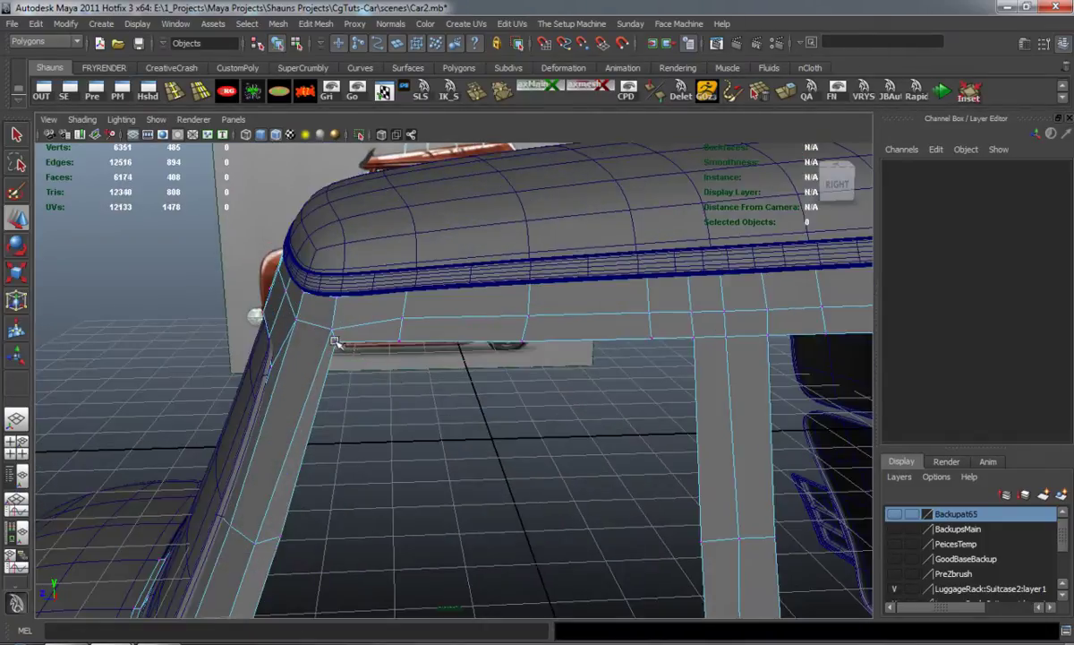
pyautogui.click(334, 341)
pyautogui.moveTo(333, 246); pyautogui.dragTo(334, 257)
pyautogui.moveTo(238, 352); pyautogui.dragTo(246, 354)
pyautogui.keyDown('alt'); pyautogui.moveTo(499, 439); pyautogui.dragTo(450, 429); pyautogui.keyUp('alt')
pyautogui.keyDown('alt'); pyautogui.moveTo(450, 448); pyautogui.dragTo(420, 331, button='middle'); pyautogui.keyUp('alt')
pyautogui.scroll(-5, 423, 369)
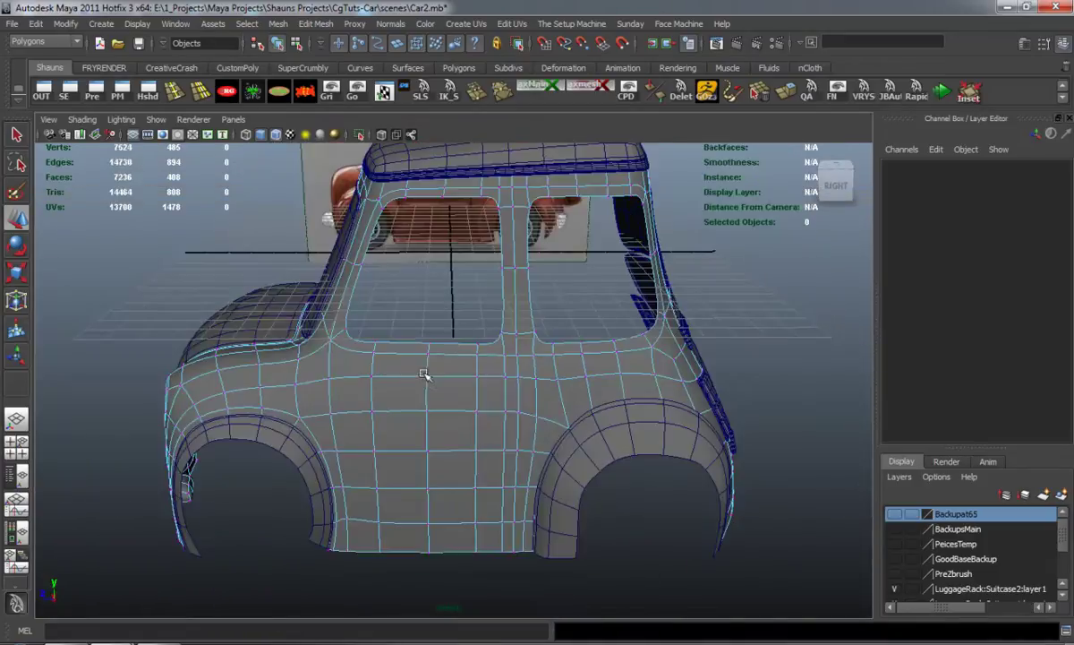
# Step: Shift the two vertices near the door's lower rear corner slightly toward the front of the car
pyautogui.keyDown('alt'); pyautogui.moveTo(425, 376); pyautogui.dragTo(423, 367); pyautogui.keyUp('alt')
pyautogui.scroll(6, 473, 440)
pyautogui.keyDown('alt'); pyautogui.moveTo(438, 403); pyautogui.dragTo(436, 387); pyautogui.keyUp('alt')
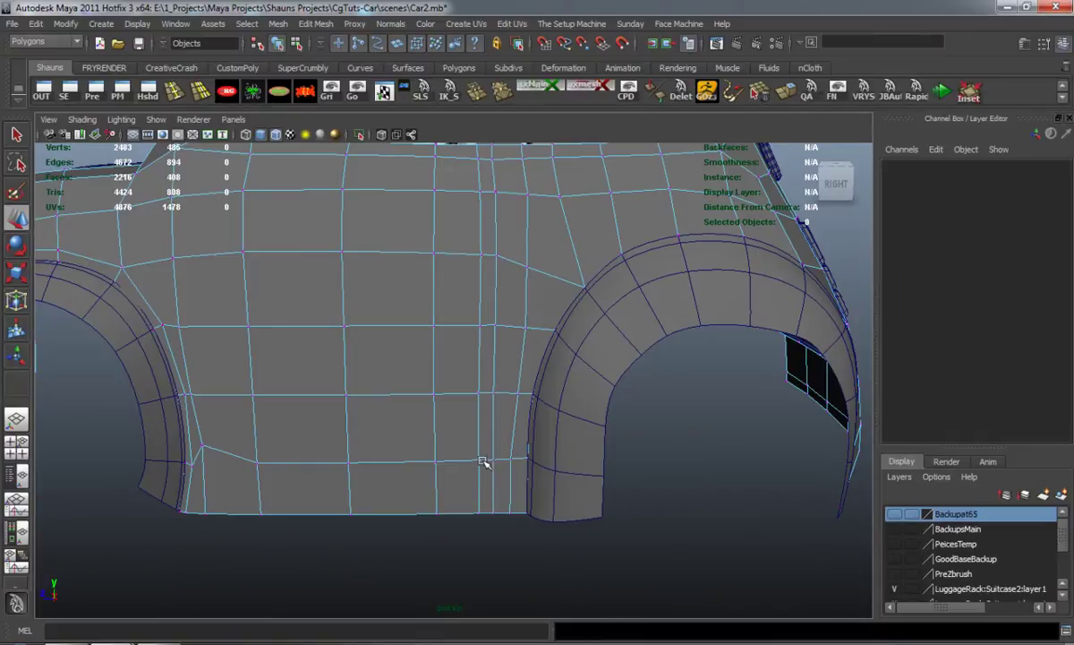
pyautogui.click(493, 462)
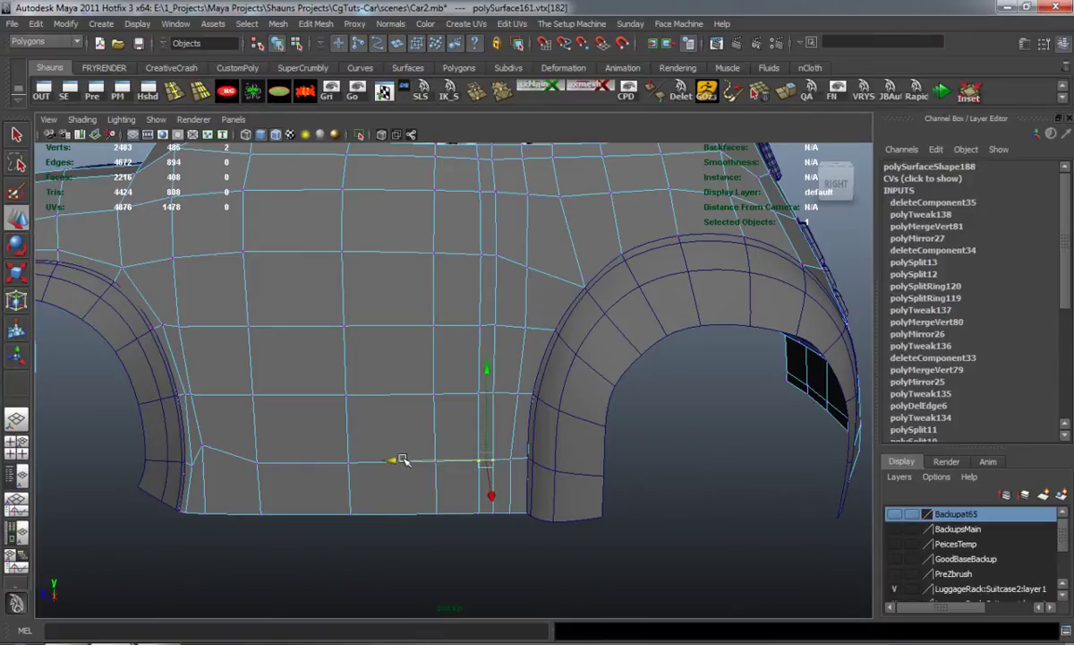
pyautogui.click(564, 485)
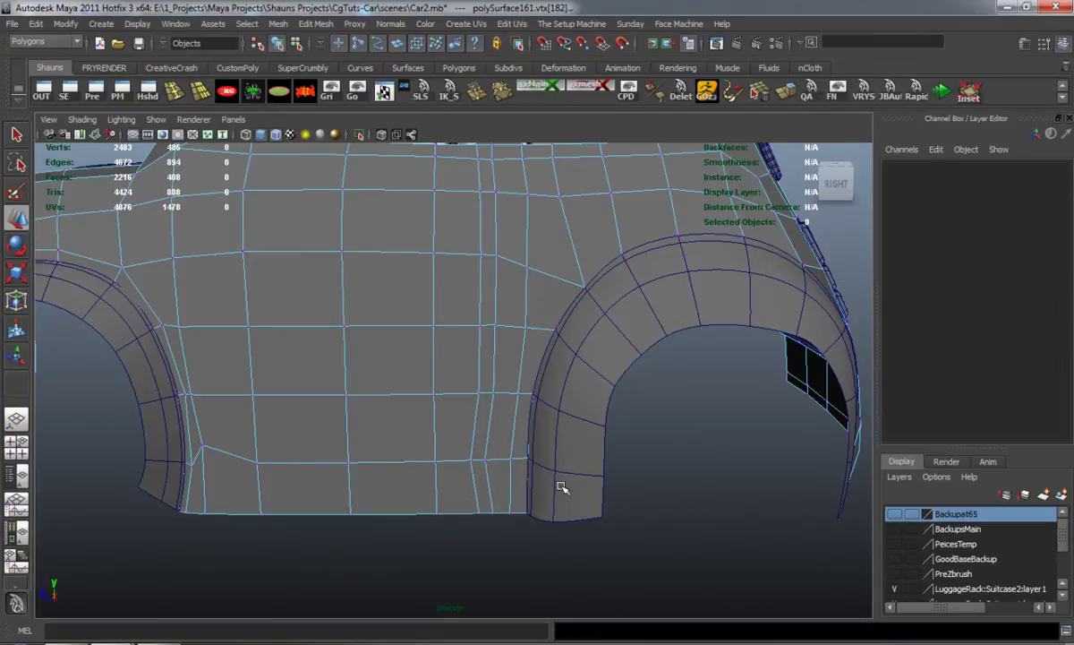
# Step: Raise the middle vertex at the door's lower rear corner and move it slightly rearward
pyautogui.click(485, 459)
pyautogui.moveTo(487, 369); pyautogui.dragTo(486, 355)
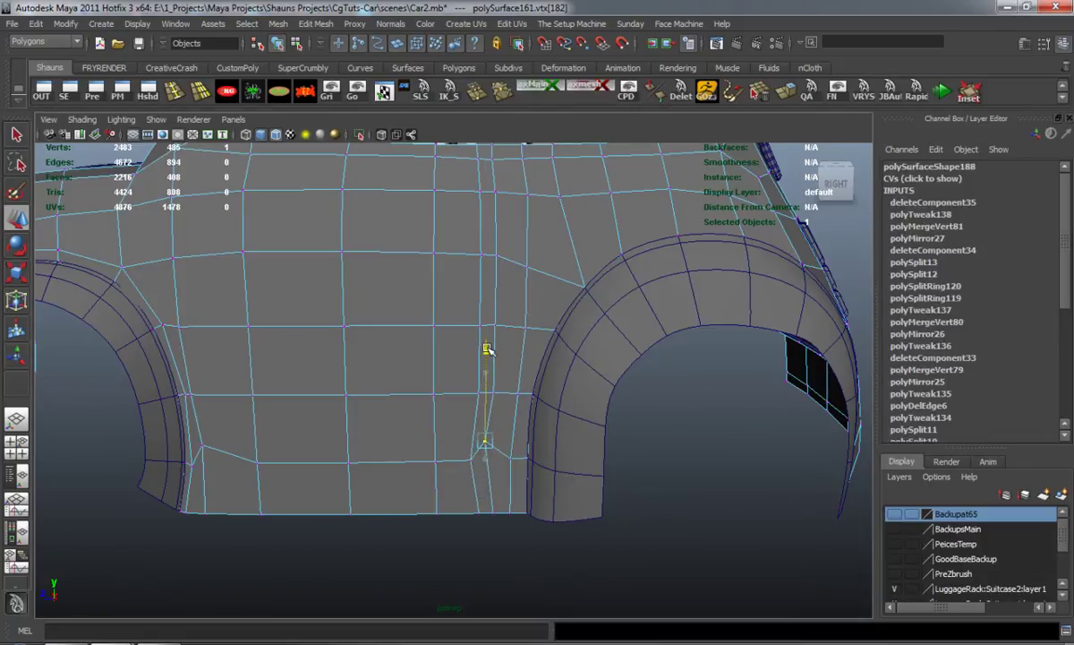
pyautogui.moveTo(390, 439); pyautogui.dragTo(400, 439)
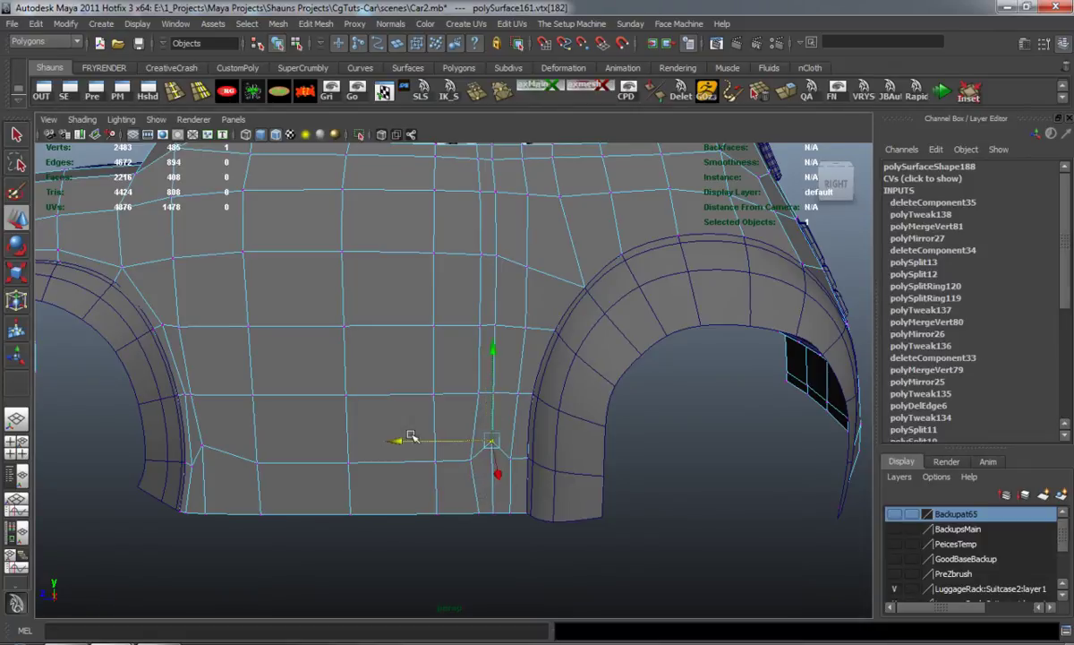
pyautogui.click(703, 489)
# Step: Preview the body smoothed, then refine the door's lower rear corner by shifting its vertices and the bottom edge vertex forward
pyautogui.keyDown('alt'); pyautogui.moveTo(464, 437); pyautogui.dragTo(438, 470); pyautogui.keyUp('alt')
pyautogui.press('3')
pyautogui.keyDown('alt'); pyautogui.moveTo(432, 472); pyautogui.dragTo(516, 490, button='middle'); pyautogui.keyUp('alt')
pyautogui.press('1')
pyautogui.click(541, 475)
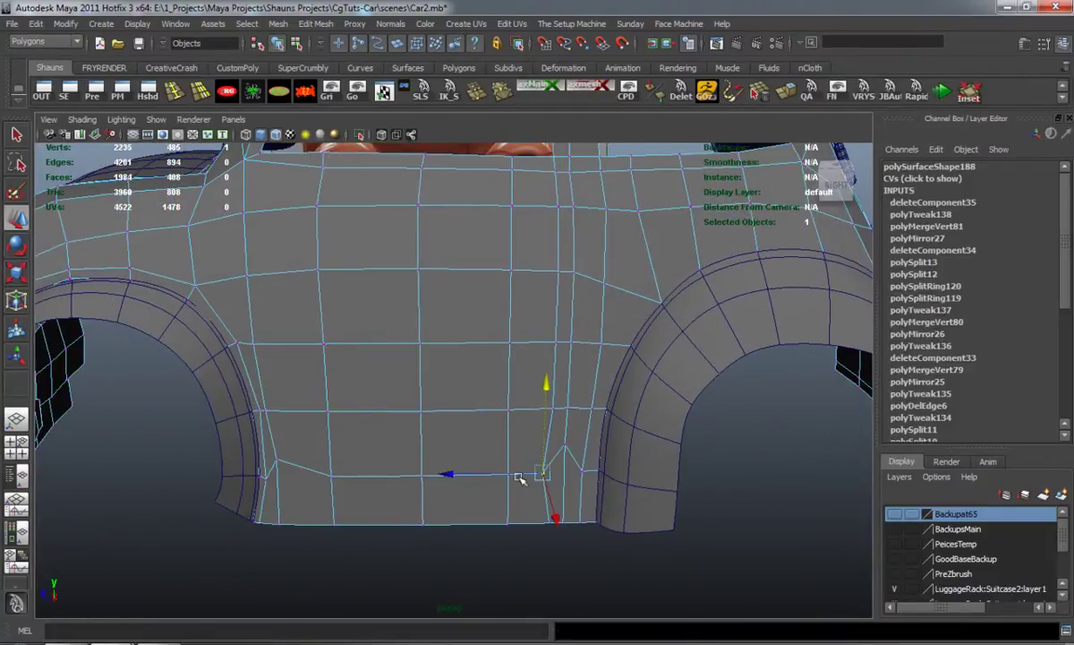
pyautogui.moveTo(452, 475); pyautogui.dragTo(440, 475)
pyautogui.click(561, 452)
pyautogui.click(567, 360)
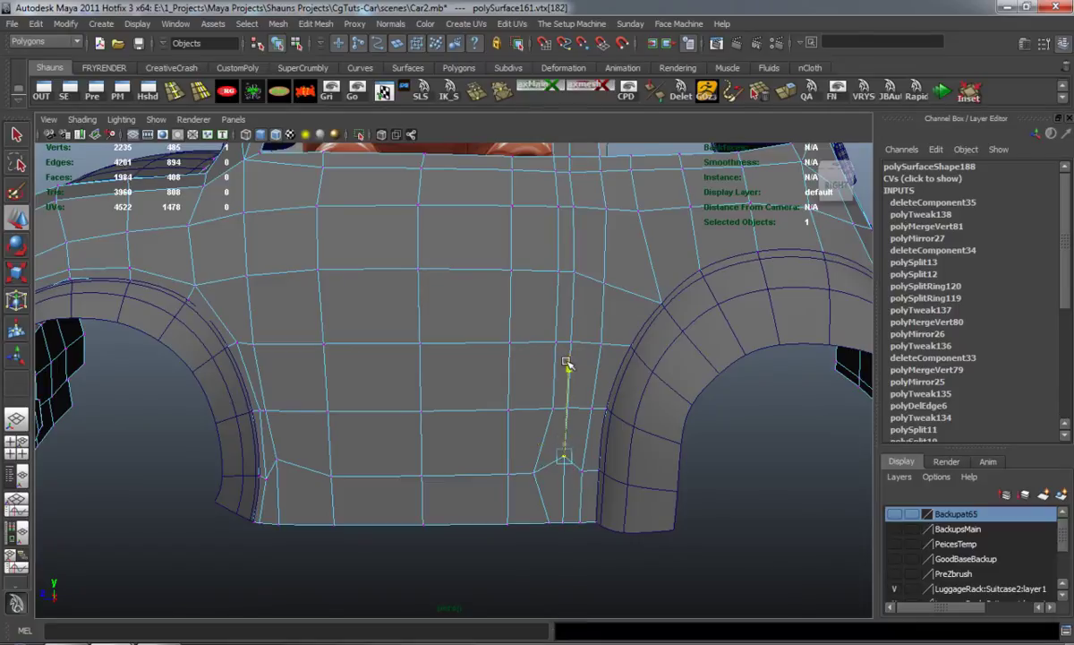
pyautogui.click(535, 524)
pyautogui.click(443, 526)
pyautogui.moveTo(436, 525); pyautogui.dragTo(434, 526)
pyautogui.click(405, 559)
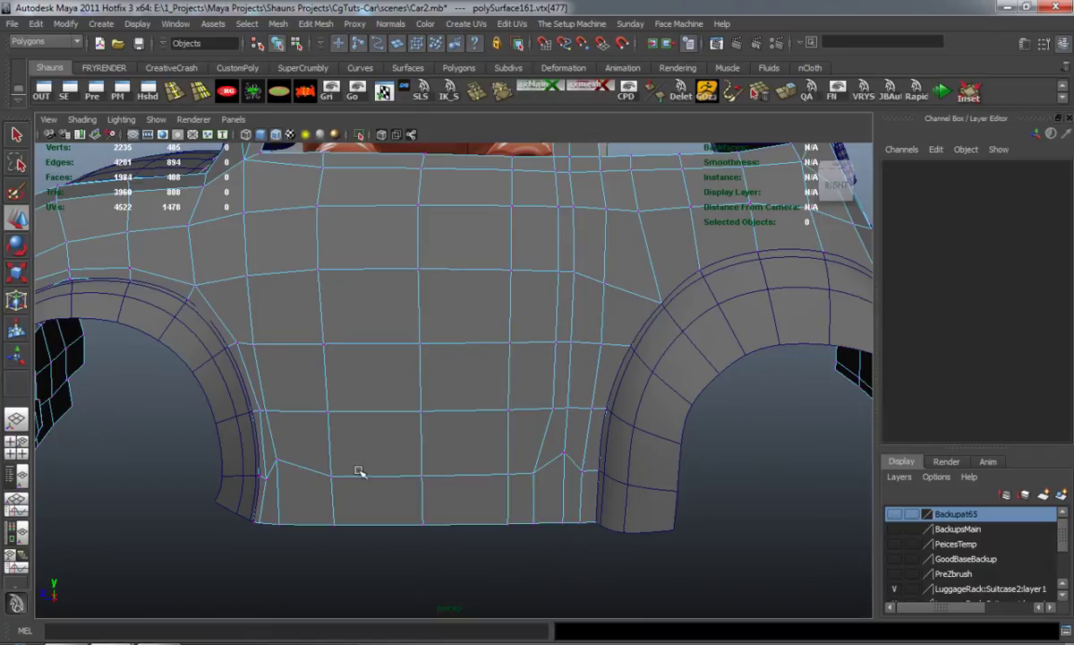
# Step: Select the inner strip of faces along the windshield pillar bordering the front side window
pyautogui.moveTo(353, 351); pyautogui.dragTo(352, 375, button='right')
pyautogui.scroll(-5, 353, 376)
pyautogui.keyDown('alt'); pyautogui.moveTo(356, 383); pyautogui.dragTo(385, 497, button='middle'); pyautogui.keyUp('alt')
pyautogui.scroll(3, 384, 361)
pyautogui.scroll(2, 384, 361)
pyautogui.click(312, 363)
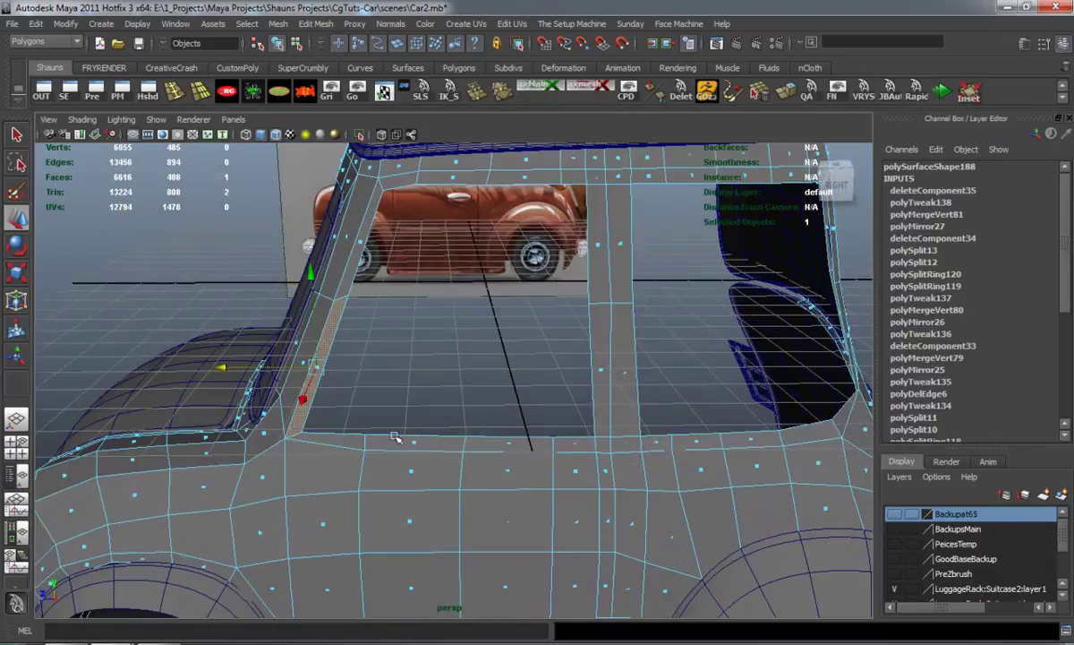
pyautogui.keyDown('alt'); pyautogui.moveTo(385, 352); pyautogui.dragTo(392, 426, button='middle'); pyautogui.keyUp('alt')
pyautogui.keyDown('shift'); pyautogui.click(371, 339); pyautogui.keyUp('shift')
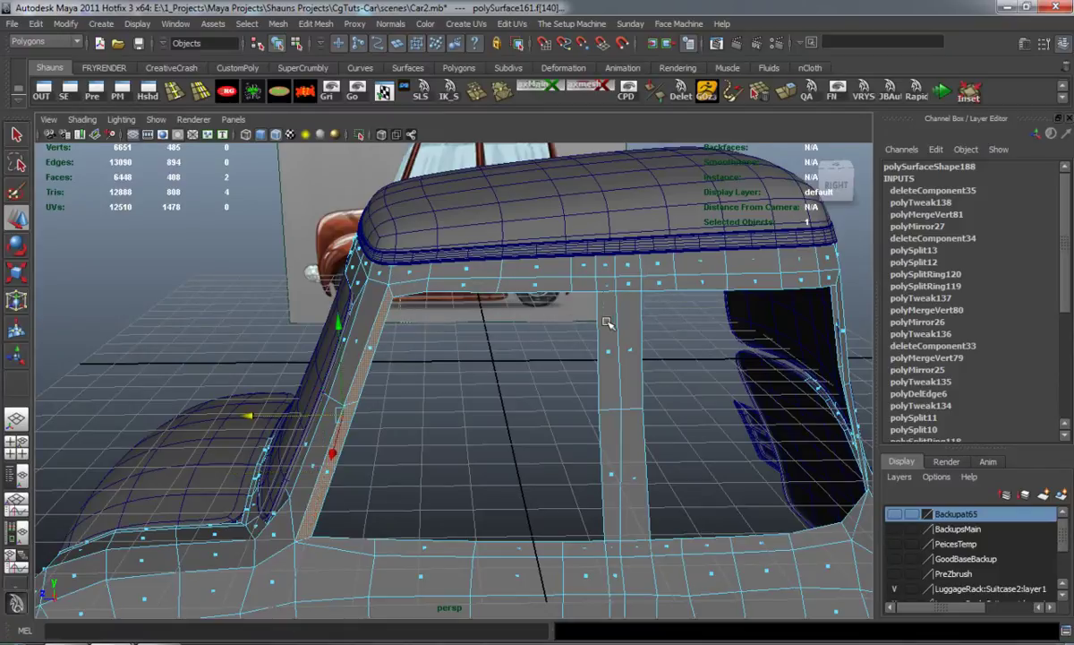
# Step: Add the front strip of the pillar behind the front window and the door's upper rear faces to the selection
pyautogui.keyDown('shift'); pyautogui.moveTo(613, 322); pyautogui.dragTo(615, 438); pyautogui.keyUp('shift')
pyautogui.keyDown('alt'); pyautogui.moveTo(589, 455); pyautogui.dragTo(557, 364, button='middle'); pyautogui.keyUp('alt')
pyautogui.keyDown('shift'); pyautogui.moveTo(572, 386); pyautogui.dragTo(574, 389); pyautogui.keyUp('shift')
pyautogui.keyDown('alt'); pyautogui.moveTo(555, 468); pyautogui.dragTo(519, 328, button='middle'); pyautogui.keyUp('alt')
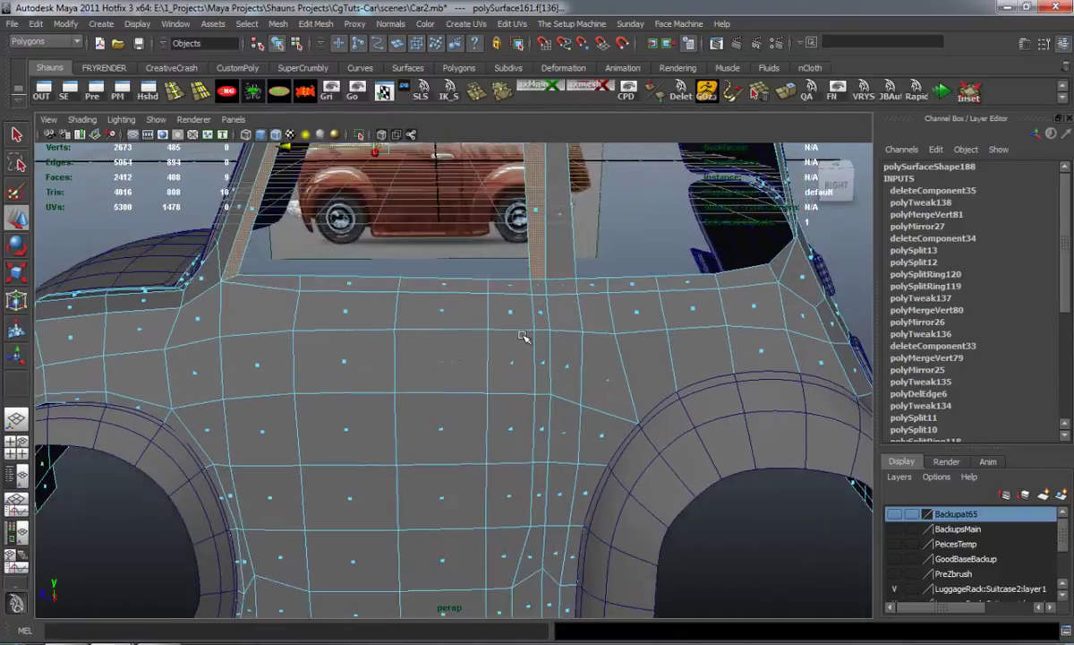
pyautogui.keyDown('shift'); pyautogui.moveTo(547, 472); pyautogui.dragTo(545, 476); pyautogui.keyUp('shift')
pyautogui.keyDown('alt'); pyautogui.moveTo(515, 488); pyautogui.dragTo(505, 426, button='middle'); pyautogui.keyUp('alt')
pyautogui.keyDown('shift'); pyautogui.moveTo(518, 264); pyautogui.dragTo(518, 262); pyautogui.keyUp('shift')
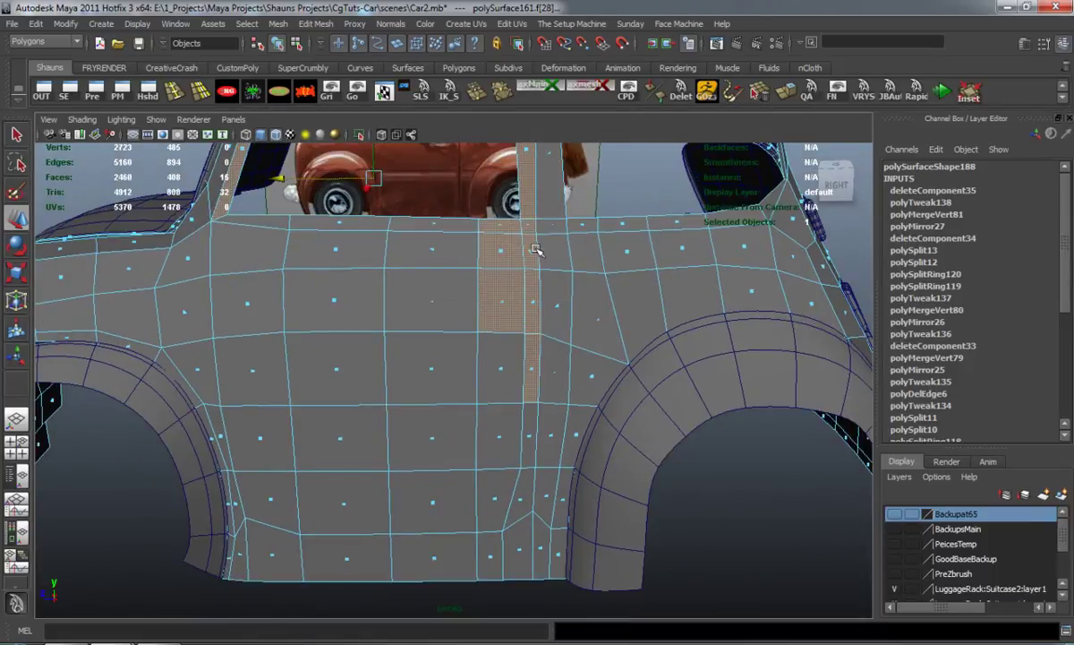
# Step: Extend the selection down the door's rear column and narrow edge strip to its angled lower rear corner
pyautogui.keyDown('alt'); pyautogui.moveTo(499, 402); pyautogui.dragTo(640, 440); pyautogui.keyUp('alt')
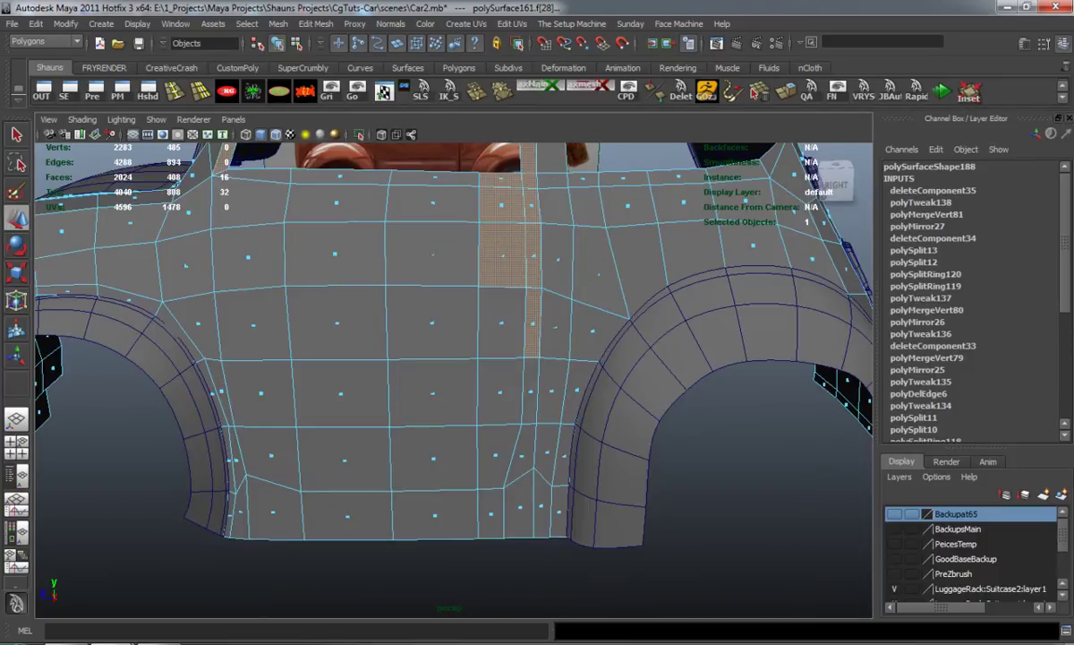
pyautogui.keyDown('alt'); pyautogui.moveTo(514, 360); pyautogui.dragTo(472, 305); pyautogui.keyUp('alt')
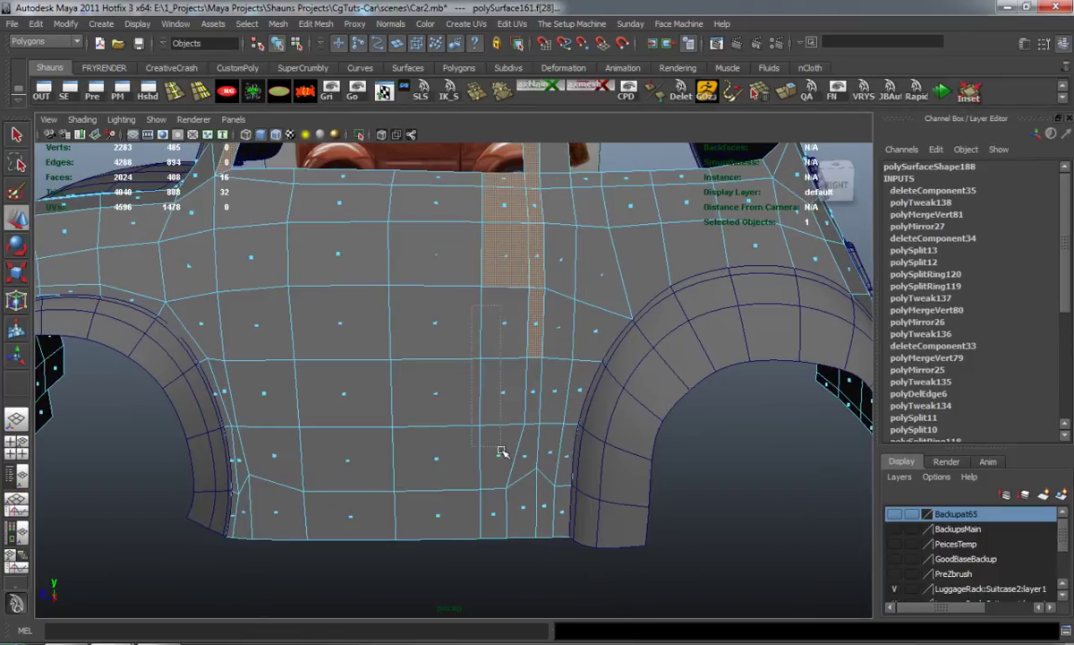
pyautogui.keyDown('shift'); pyautogui.moveTo(502, 455); pyautogui.dragTo(511, 467); pyautogui.keyUp('shift')
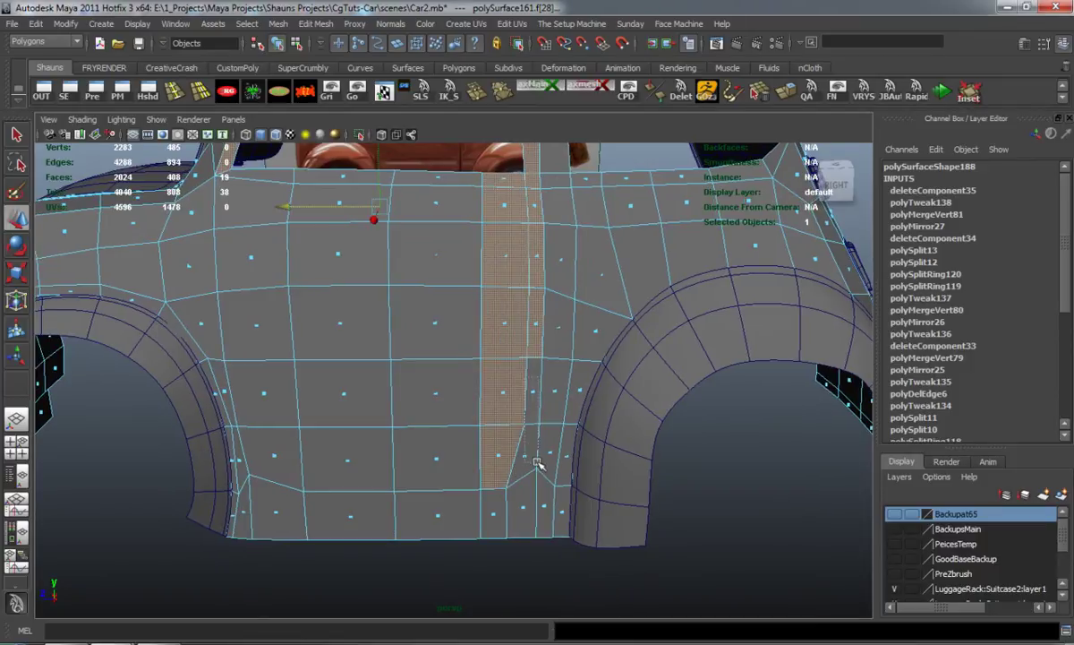
pyautogui.keyDown('shift'); pyautogui.moveTo(524, 385); pyautogui.dragTo(534, 468); pyautogui.keyUp('shift')
# Step: Add the remaining front and middle door panel faces below the window to complete the door selection
pyautogui.keyDown('alt'); pyautogui.moveTo(380, 448); pyautogui.dragTo(439, 495, button='middle'); pyautogui.keyUp('alt')
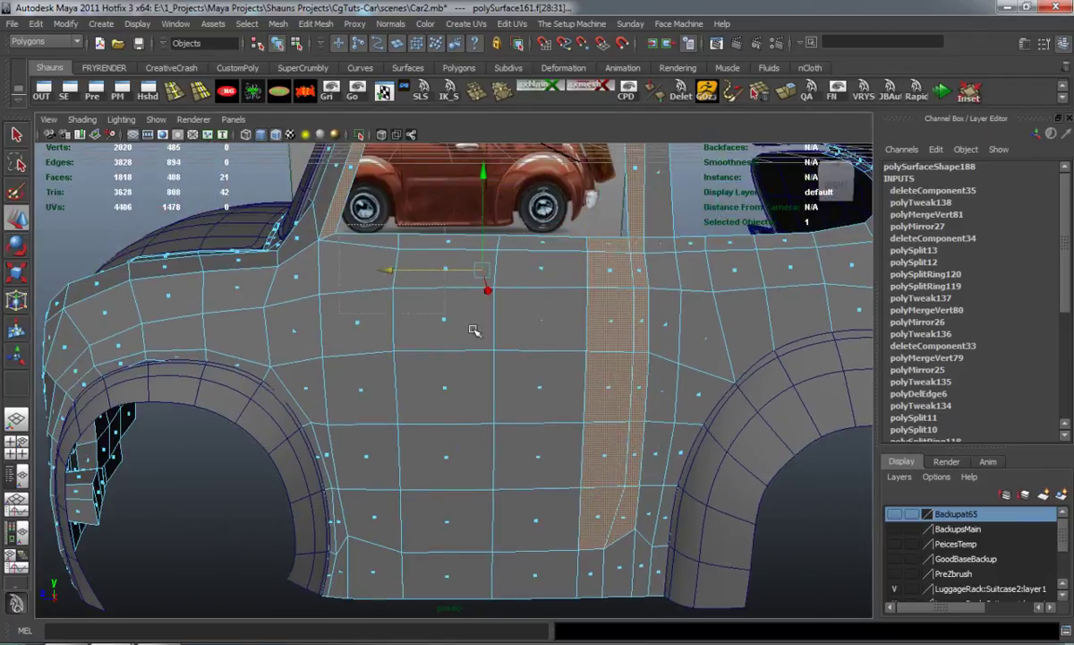
pyautogui.keyDown('shift'); pyautogui.moveTo(550, 334); pyautogui.dragTo(301, 219); pyautogui.keyUp('shift')
pyautogui.keyDown('alt'); pyautogui.moveTo(475, 386); pyautogui.dragTo(358, 320); pyautogui.keyUp('alt')
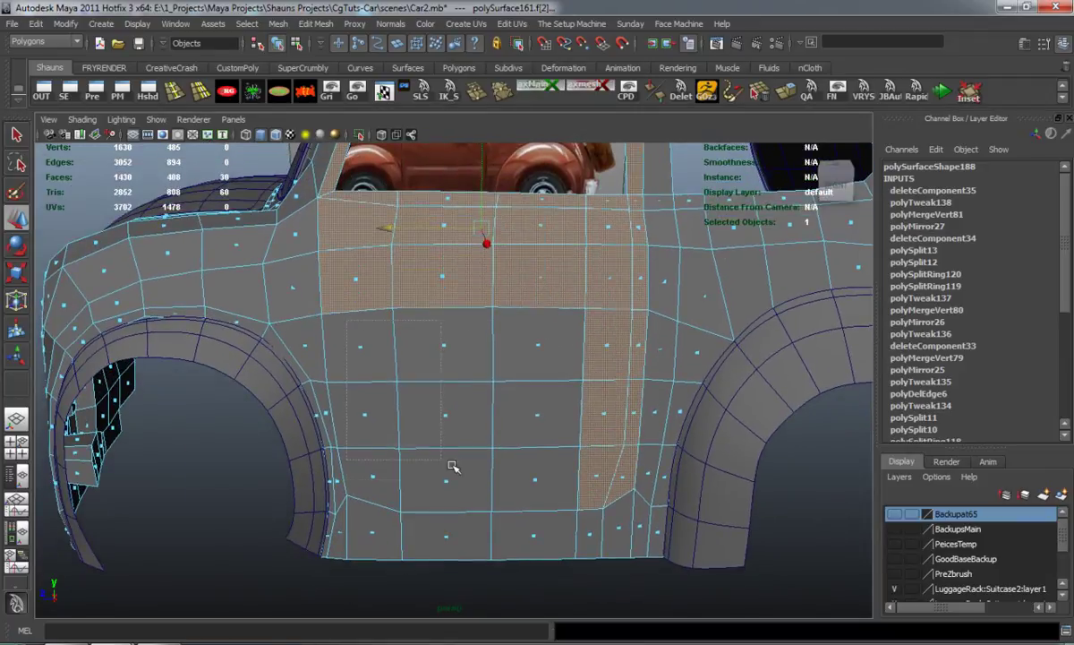
pyautogui.keyDown('shift'); pyautogui.moveTo(555, 484); pyautogui.dragTo(554, 483); pyautogui.keyUp('shift')
pyautogui.keyDown('alt'); pyautogui.moveTo(473, 430); pyautogui.dragTo(505, 427); pyautogui.keyUp('alt')
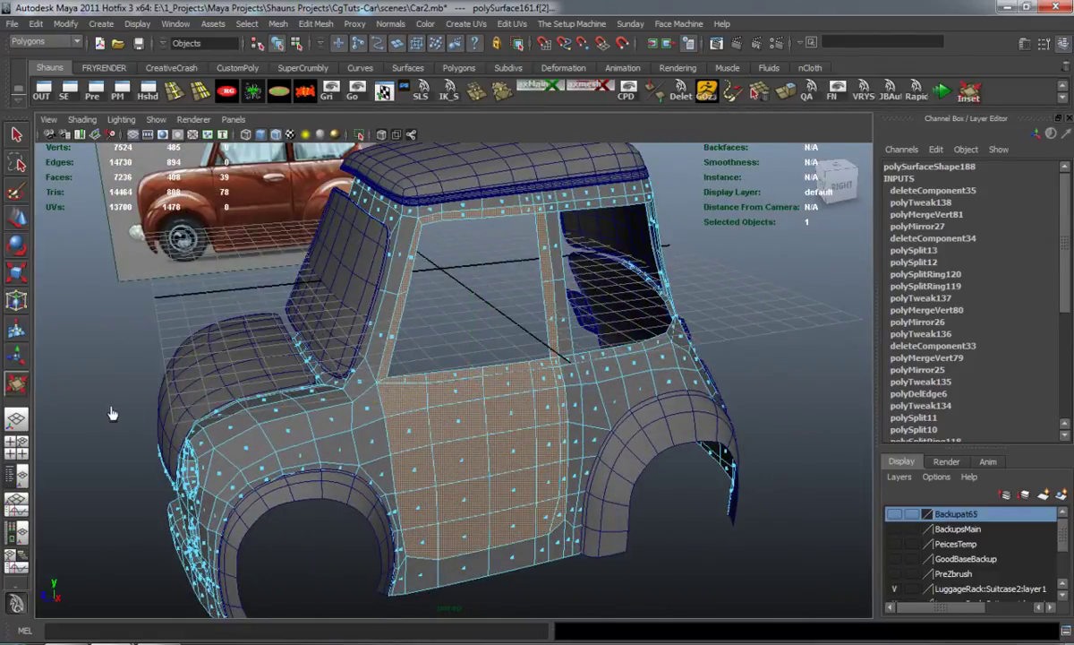
# Step: Extrude the selected door faces to form a narrow inset border around the door
pyautogui.hotkey('ctrl', 'e')
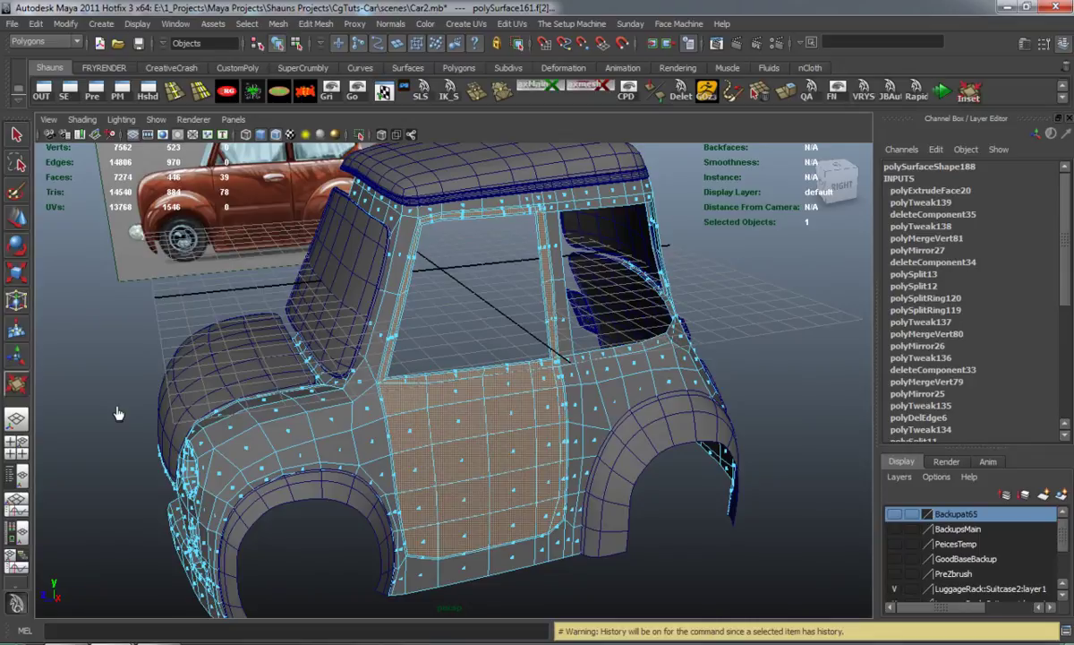
pyautogui.press('w')
pyautogui.keyDown('alt'); pyautogui.moveTo(330, 343); pyautogui.dragTo(339, 403, button='middle'); pyautogui.keyUp('alt')
pyautogui.keyDown('alt'); pyautogui.moveTo(338, 403); pyautogui.dragTo(371, 407, button='right'); pyautogui.keyUp('alt')
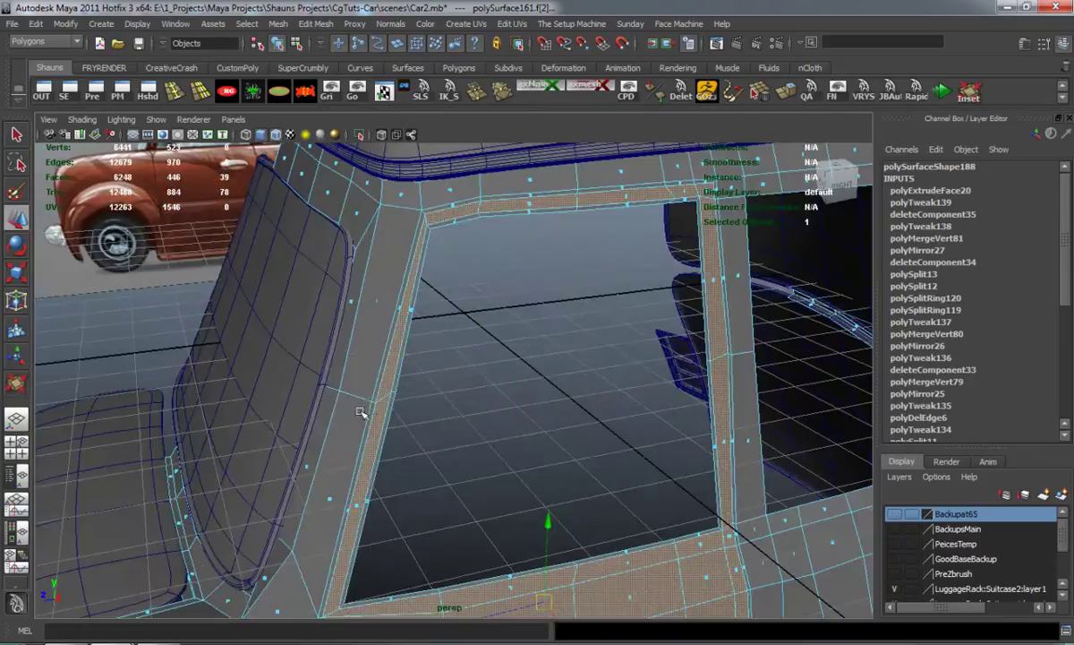
# Step: Shift the door frame vertex above the window's upper rear corner slightly toward the front of the car
pyautogui.keyDown('alt'); pyautogui.moveTo(371, 407); pyautogui.dragTo(358, 404); pyautogui.keyUp('alt')
pyautogui.keyDown('alt'); pyautogui.moveTo(428, 389); pyautogui.dragTo(432, 409); pyautogui.keyUp('alt')
pyautogui.keyDown('alt'); pyautogui.moveTo(522, 335); pyautogui.dragTo(399, 408, button='middle'); pyautogui.keyUp('alt')
pyautogui.keyDown('alt'); pyautogui.moveTo(398, 407); pyautogui.dragTo(438, 402, button='right'); pyautogui.keyUp('alt')
pyautogui.keyDown('alt'); pyautogui.moveTo(437, 402); pyautogui.dragTo(458, 343); pyautogui.keyUp('alt')
pyautogui.moveTo(469, 321); pyautogui.dragTo(435, 314, button='right')
pyautogui.click(488, 317)
pyautogui.moveTo(400, 321); pyautogui.dragTo(379, 320)
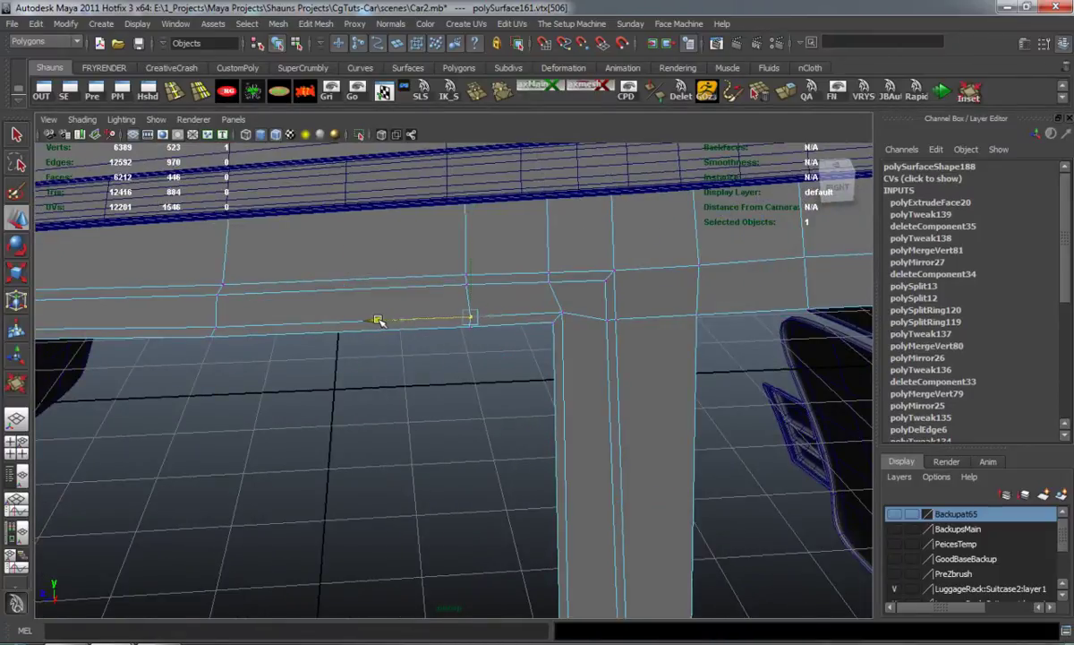
pyautogui.click(396, 412)
# Step: Reselect the door panel faces below the window, including the narrow border faces along the rear edge
pyautogui.keyDown('alt'); pyautogui.moveTo(279, 409); pyautogui.dragTo(504, 396); pyautogui.keyUp('alt')
pyautogui.scroll(-5, 504, 397)
pyautogui.keyDown('alt'); pyautogui.moveTo(504, 396); pyautogui.dragTo(461, 226, button='middle'); pyautogui.keyUp('alt')
pyautogui.moveTo(463, 386)
pyautogui.keyDown('alt'); pyautogui.mouseDown(button='middle')
pyautogui.moveTo(444, 329)
pyautogui.moveTo(430, 341)
pyautogui.mouseUp(button='middle'); pyautogui.keyUp('alt')
pyautogui.press('1')
pyautogui.moveTo(349, 309); pyautogui.dragTo(352, 342, button='right')
pyautogui.keyDown('alt'); pyautogui.moveTo(322, 331); pyautogui.dragTo(311, 249); pyautogui.keyUp('alt')
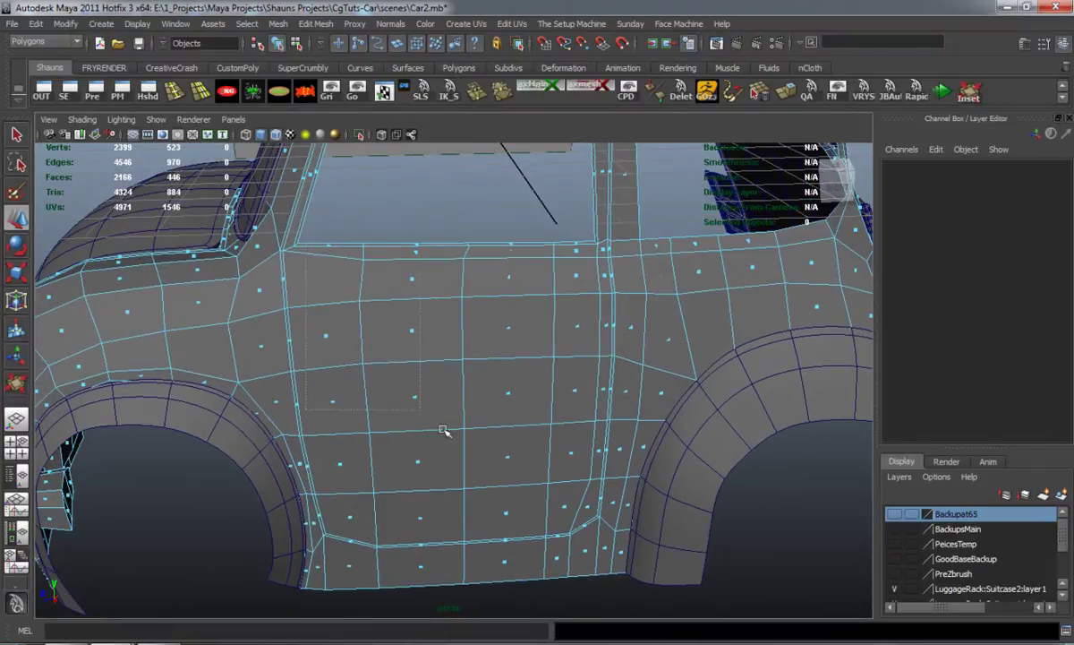
pyautogui.moveTo(477, 453); pyautogui.dragTo(534, 377)
pyautogui.keyDown('shift'); pyautogui.moveTo(331, 364); pyautogui.dragTo(584, 479); pyautogui.keyUp('shift')
pyautogui.keyDown('shift'); pyautogui.click(572, 427); pyautogui.keyUp('shift')
pyautogui.press('3')
pyautogui.press('1')
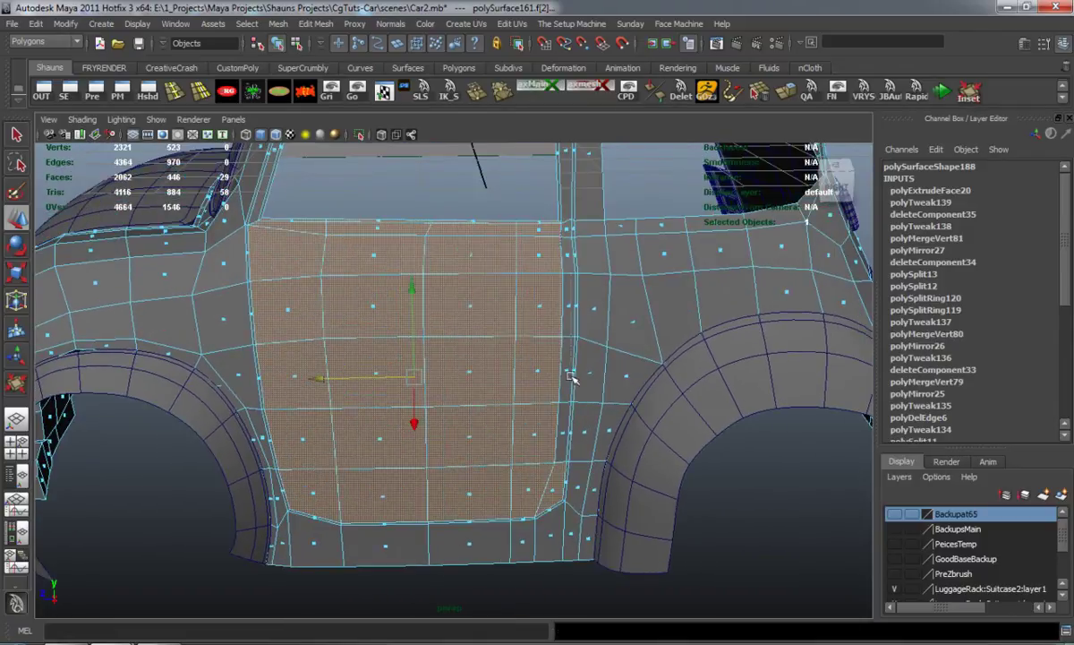
pyautogui.keyDown('shift'); pyautogui.moveTo(569, 456); pyautogui.dragTo(569, 457); pyautogui.keyUp('shift')
# Step: Add the thin door frame faces along the windshield pillar to the selection
pyautogui.keyDown('alt'); pyautogui.moveTo(454, 186); pyautogui.dragTo(445, 455, button='middle'); pyautogui.keyUp('alt')
pyautogui.keyDown('shift'); pyautogui.click(272, 426); pyautogui.keyUp('shift')
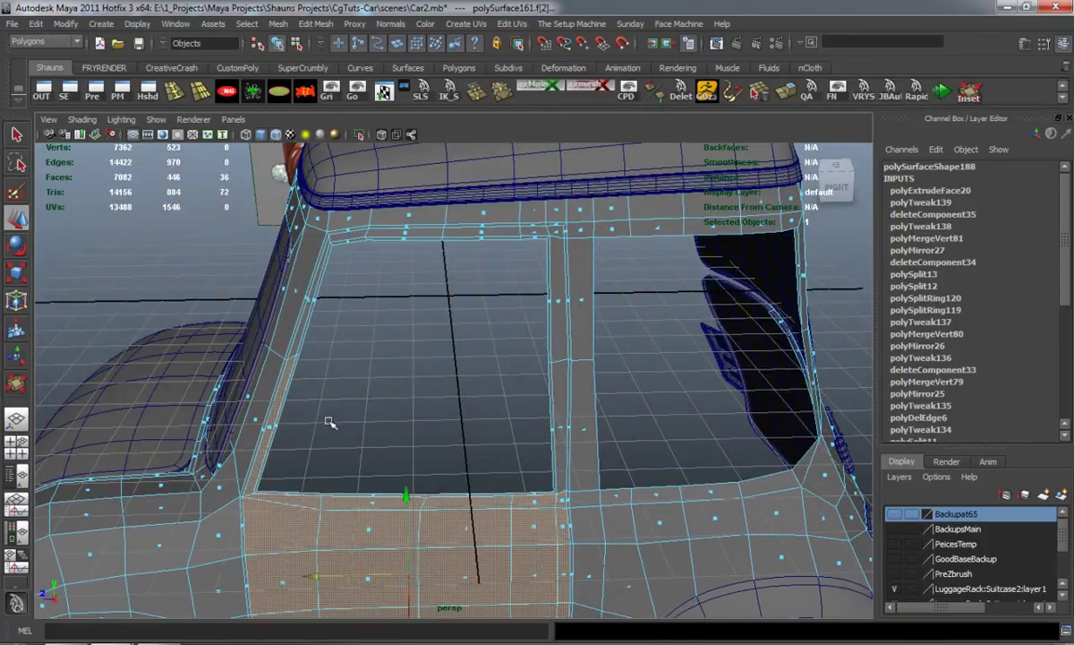
pyautogui.keyDown('alt'); pyautogui.moveTo(331, 421); pyautogui.dragTo(385, 488, button='middle'); pyautogui.keyUp('alt')
pyautogui.scroll(4, 381, 452)
pyautogui.keyDown('shift'); pyautogui.click(326, 392); pyautogui.keyUp('shift')
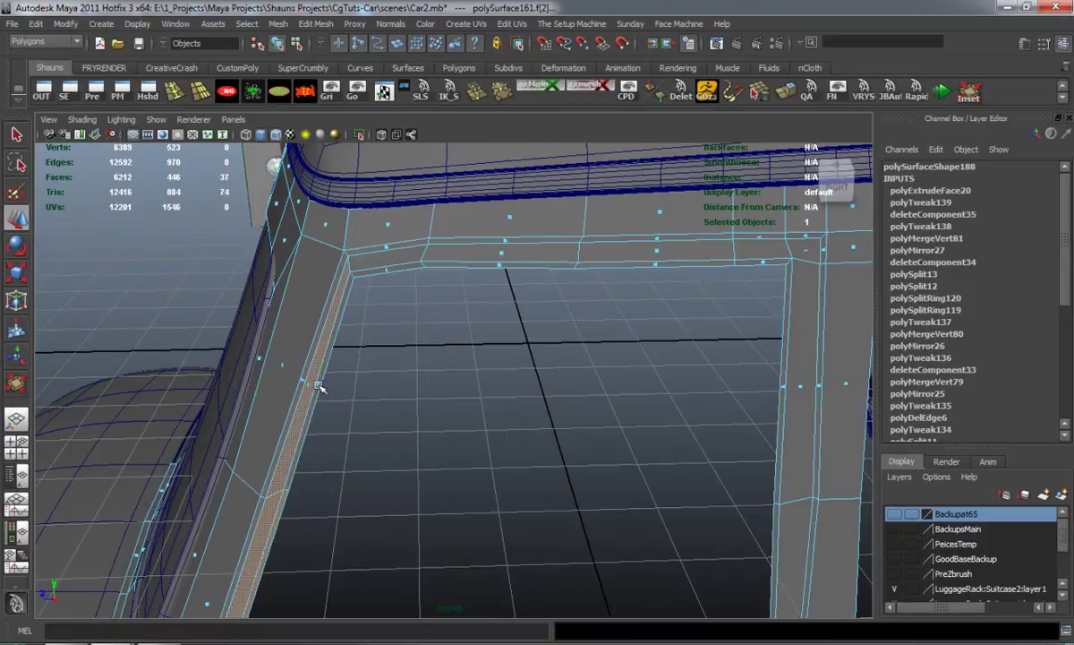
pyautogui.keyDown('shift'); pyautogui.click(318, 385); pyautogui.keyUp('shift')
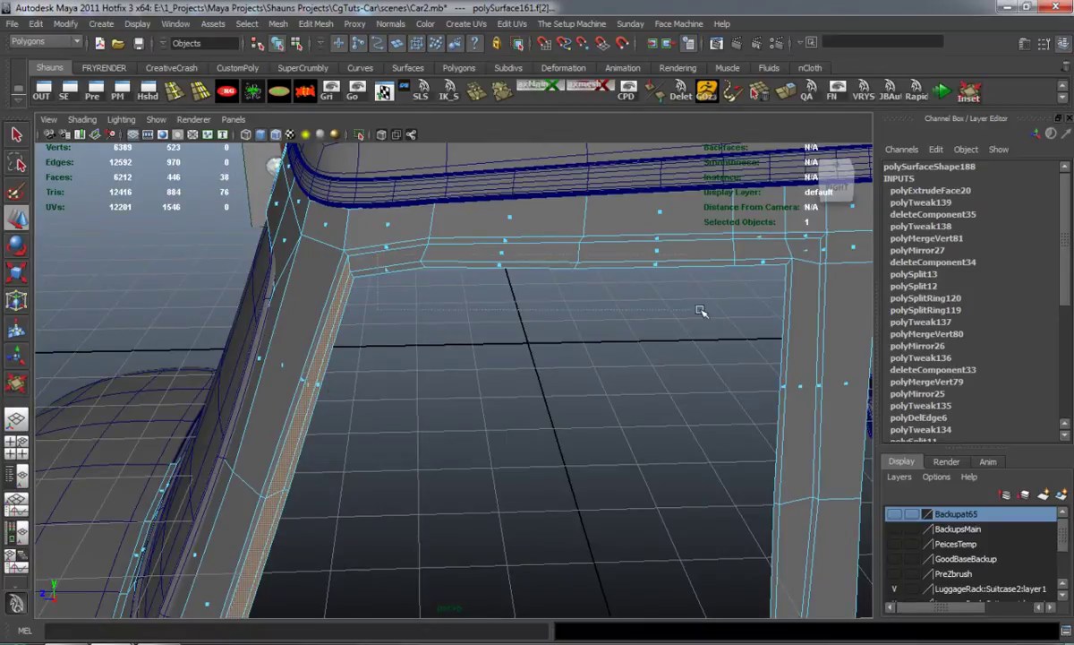
# Step: Add the door frame strips above the window and along the pillar behind it to the selection
pyautogui.keyDown('shift'); pyautogui.moveTo(705, 311); pyautogui.dragTo(703, 311); pyautogui.keyUp('shift')
pyautogui.keyDown('alt'); pyautogui.moveTo(646, 294); pyautogui.dragTo(568, 323, button='middle'); pyautogui.keyUp('alt')
pyautogui.keyDown('shift'); pyautogui.moveTo(438, 289); pyautogui.dragTo(730, 293); pyautogui.keyUp('shift')
pyautogui.keyDown('shift'); pyautogui.moveTo(667, 283); pyautogui.dragTo(702, 312); pyautogui.keyUp('shift')
pyautogui.keyDown('alt'); pyautogui.moveTo(720, 367); pyautogui.dragTo(596, 267, button='middle'); pyautogui.keyUp('alt')
pyautogui.keyDown('shift'); pyautogui.moveTo(475, 214); pyautogui.dragTo(459, 273); pyautogui.keyUp('shift')
pyautogui.keyDown('shift'); pyautogui.moveTo(515, 337); pyautogui.dragTo(504, 331); pyautogui.keyUp('shift')
pyautogui.keyDown('alt'); pyautogui.moveTo(391, 379); pyautogui.dragTo(357, 401, button='right'); pyautogui.keyUp('alt')
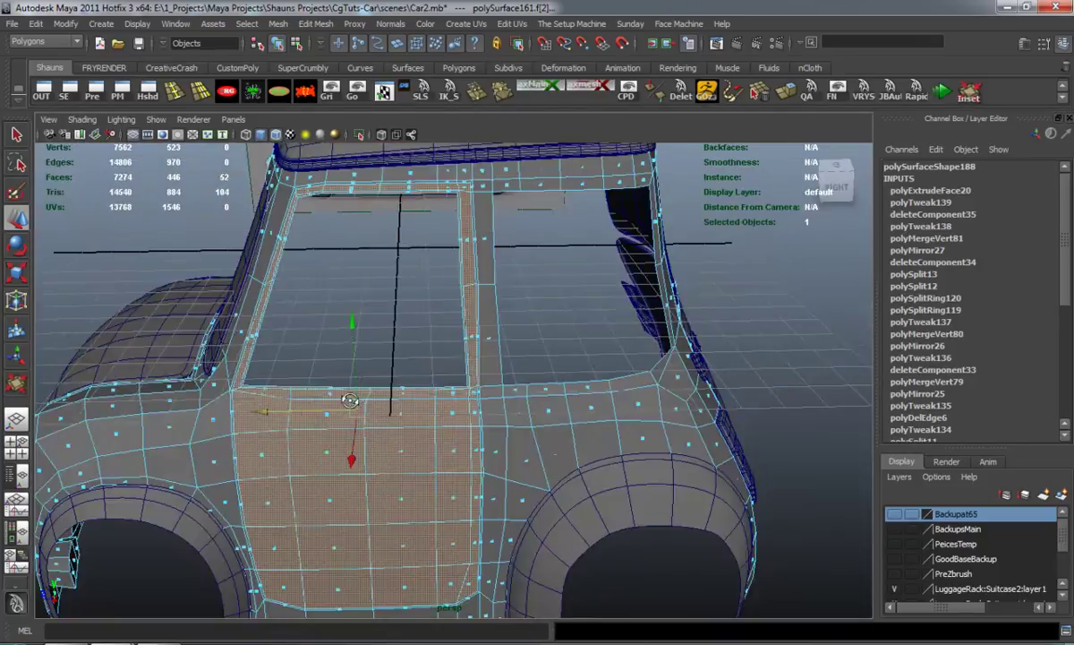
# Step: Try extracting the selected door faces as a separate mesh, and inspect the smoothed frame around the window
pyautogui.keyDown('alt'); pyautogui.moveTo(357, 400); pyautogui.dragTo(398, 398); pyautogui.keyUp('alt')
pyautogui.click(282, 25)
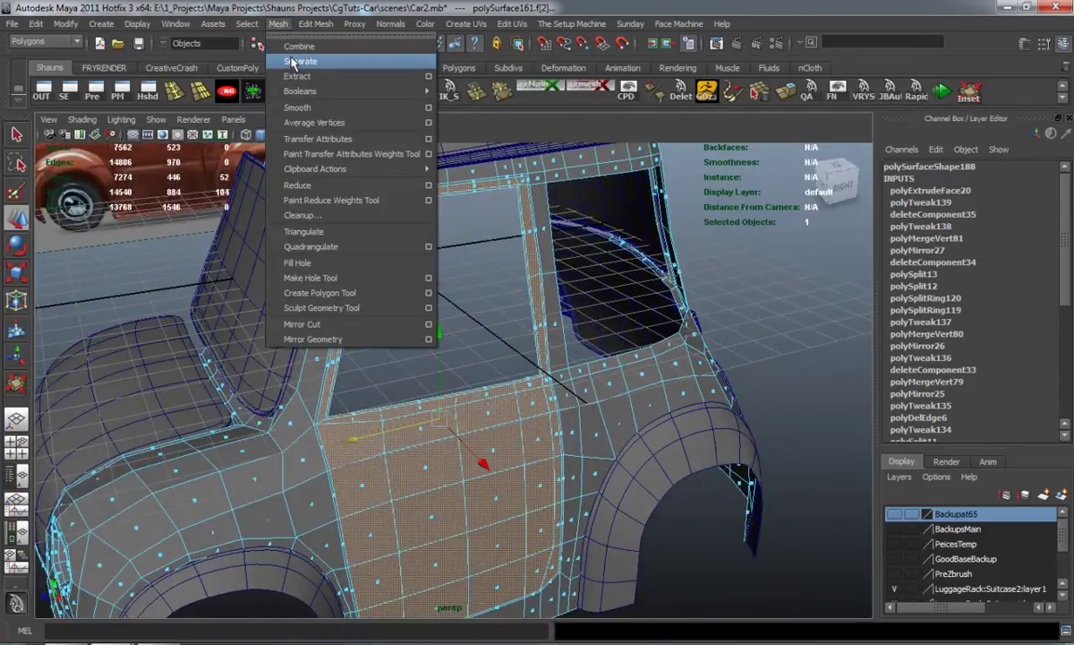
pyautogui.click(358, 81)
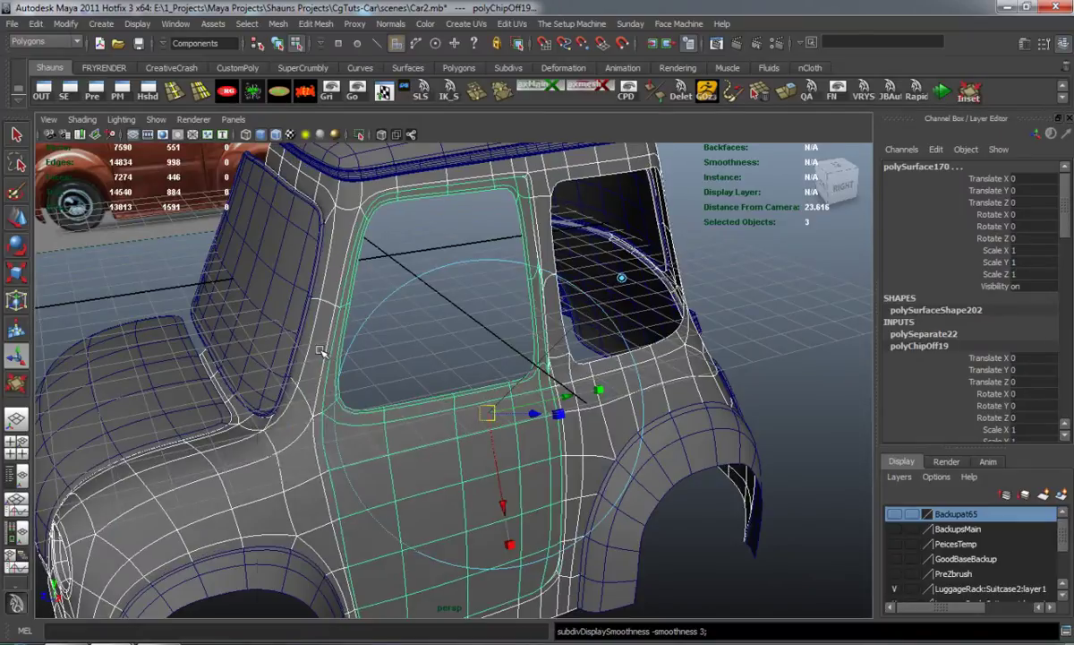
pyautogui.moveTo(305, 329); pyautogui.dragTo(355, 310, button='right')
pyautogui.keyDown('alt'); pyautogui.moveTo(311, 394); pyautogui.dragTo(308, 354); pyautogui.keyUp('alt')
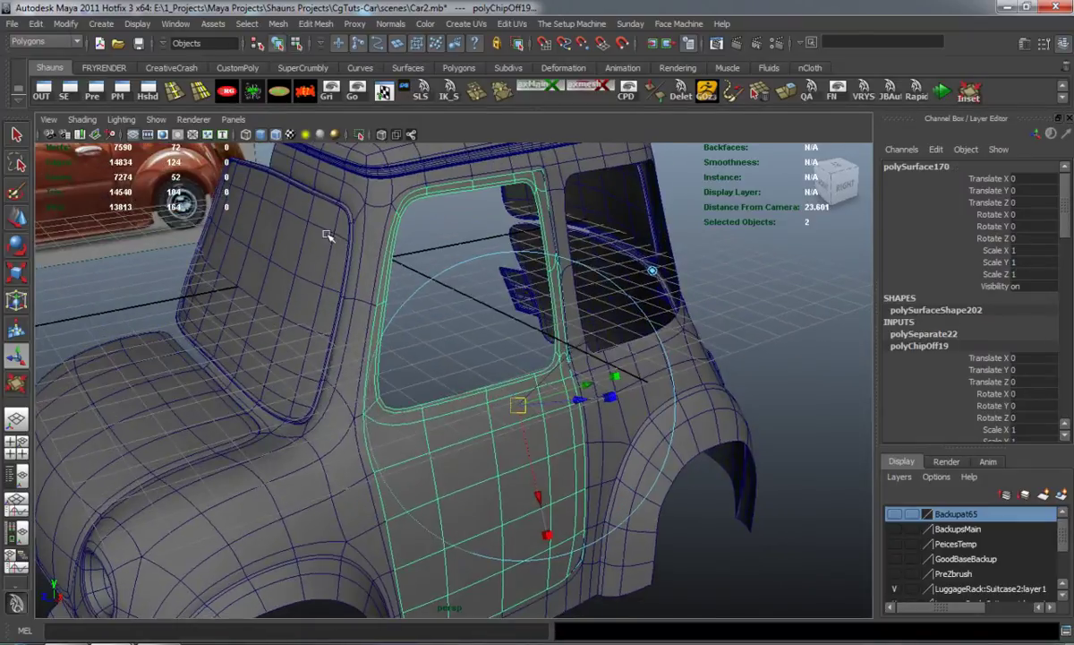
pyautogui.keyDown('alt'); pyautogui.moveTo(358, 235); pyautogui.dragTo(311, 264); pyautogui.keyUp('alt')
pyautogui.keyDown('alt'); pyautogui.moveTo(312, 264); pyautogui.dragTo(345, 279, button='right'); pyautogui.keyUp('alt')
pyautogui.keyDown('alt'); pyautogui.moveTo(346, 278); pyautogui.dragTo(324, 340, button='middle'); pyautogui.keyUp('alt')
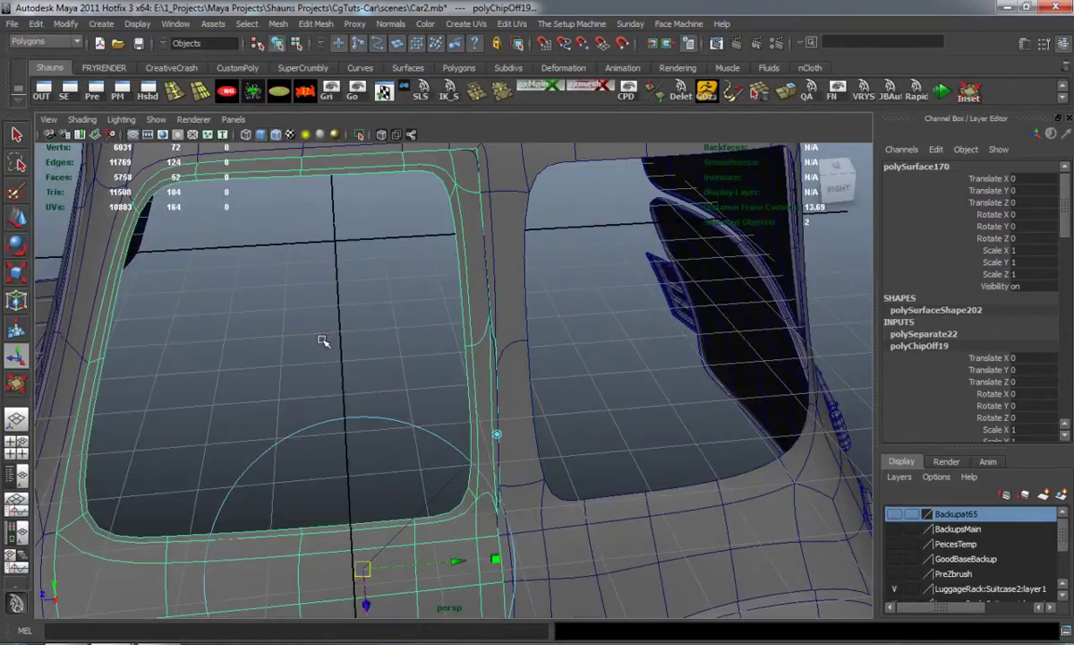
pyautogui.keyDown('alt'); pyautogui.moveTo(320, 340); pyautogui.dragTo(313, 345); pyautogui.keyUp('alt')
# Step: Undo the door extraction and the smoothed preview to return to the face selection
pyautogui.press('z')
pyautogui.press('z')
pyautogui.press('z')
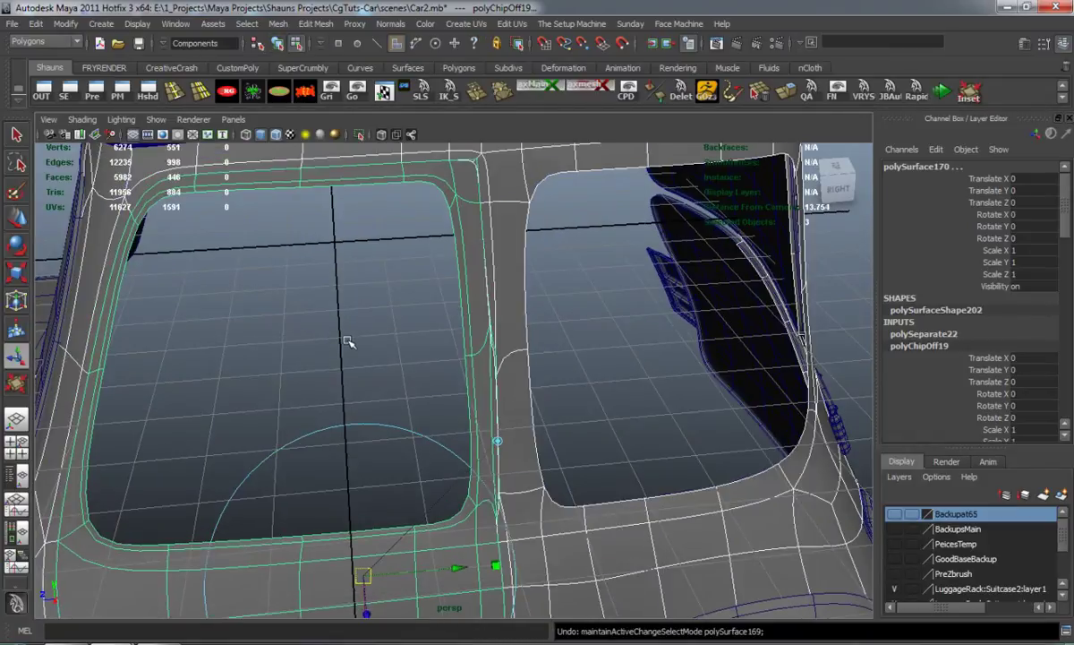
pyautogui.hotkey('ctrl', 'z')
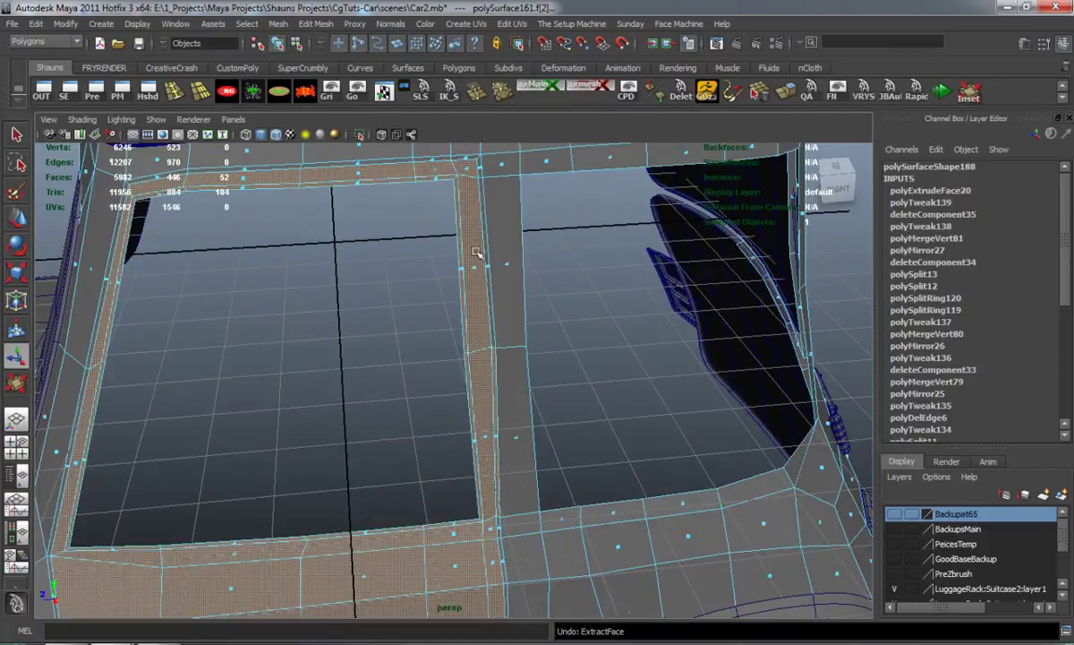
pyautogui.keyDown('alt'); pyautogui.moveTo(466, 341); pyautogui.dragTo(477, 366); pyautogui.keyUp('alt')
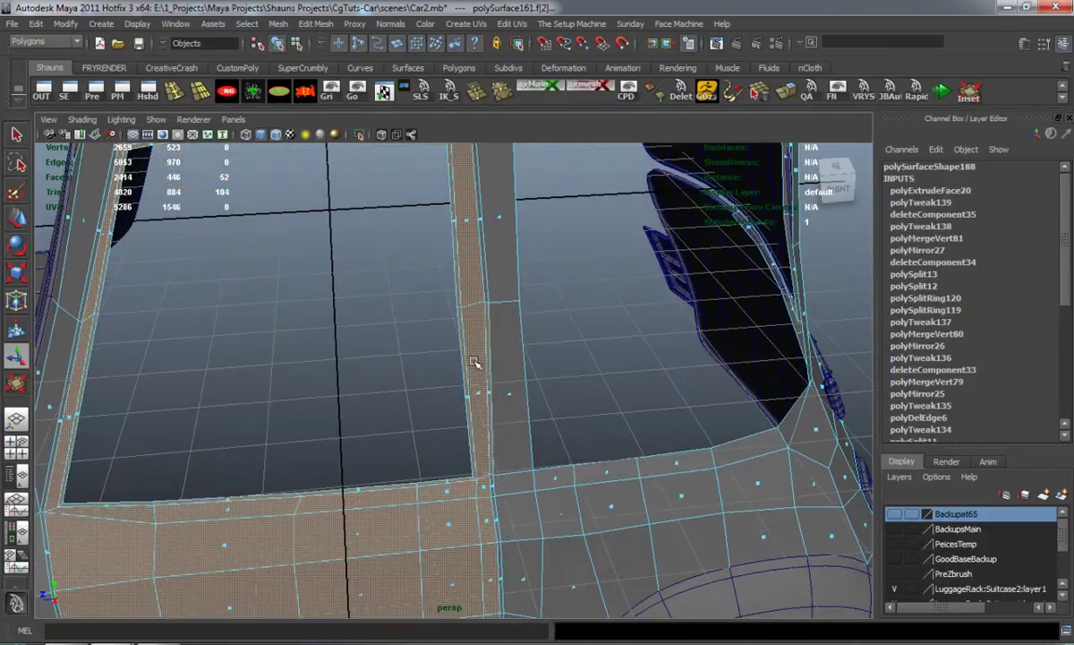
pyautogui.hotkey('ctrl', 'z')
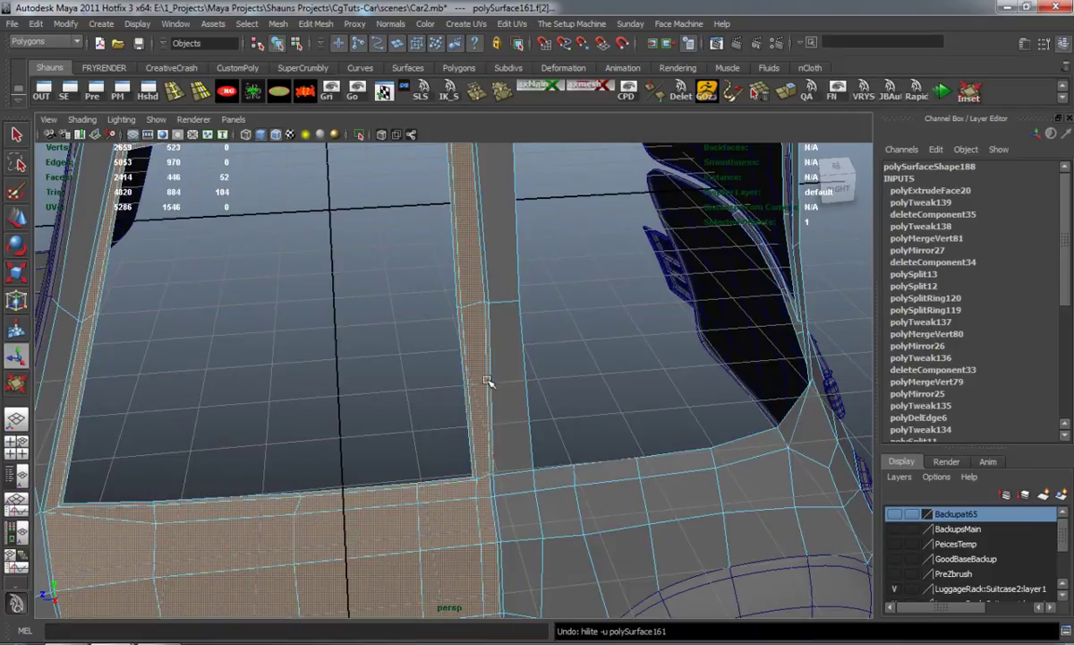
# Step: Deselect the stray thin face on the pillar behind the window, and extract the door faces with a smoothed preview
pyautogui.moveTo(487, 381); pyautogui.dragTo(484, 403, button='right')
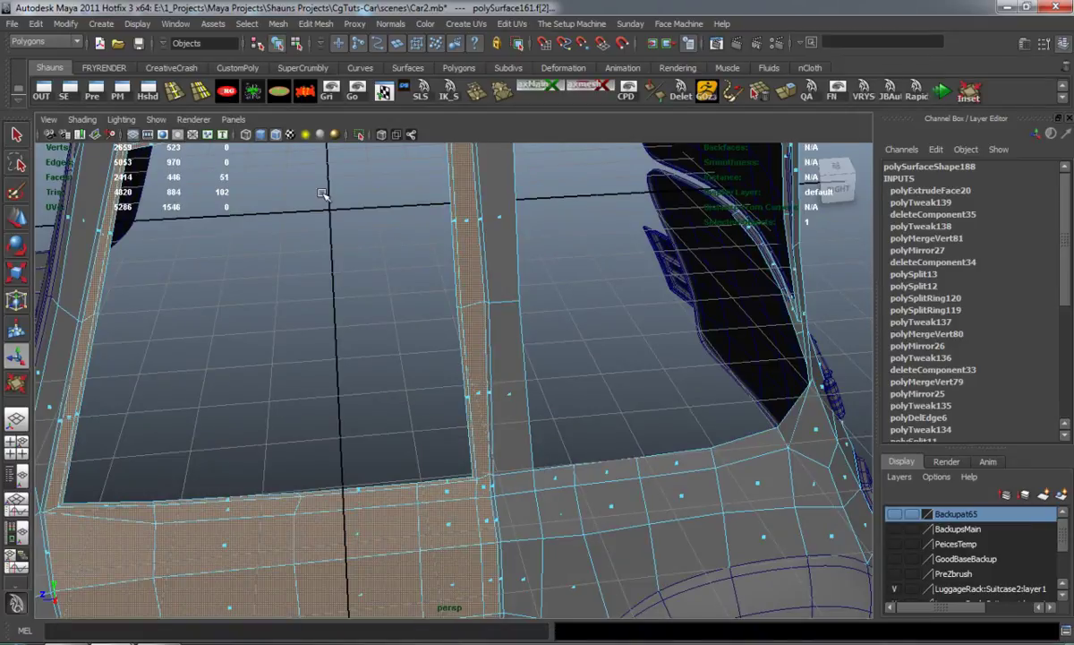
pyautogui.click(278, 24)
pyautogui.click(303, 76)
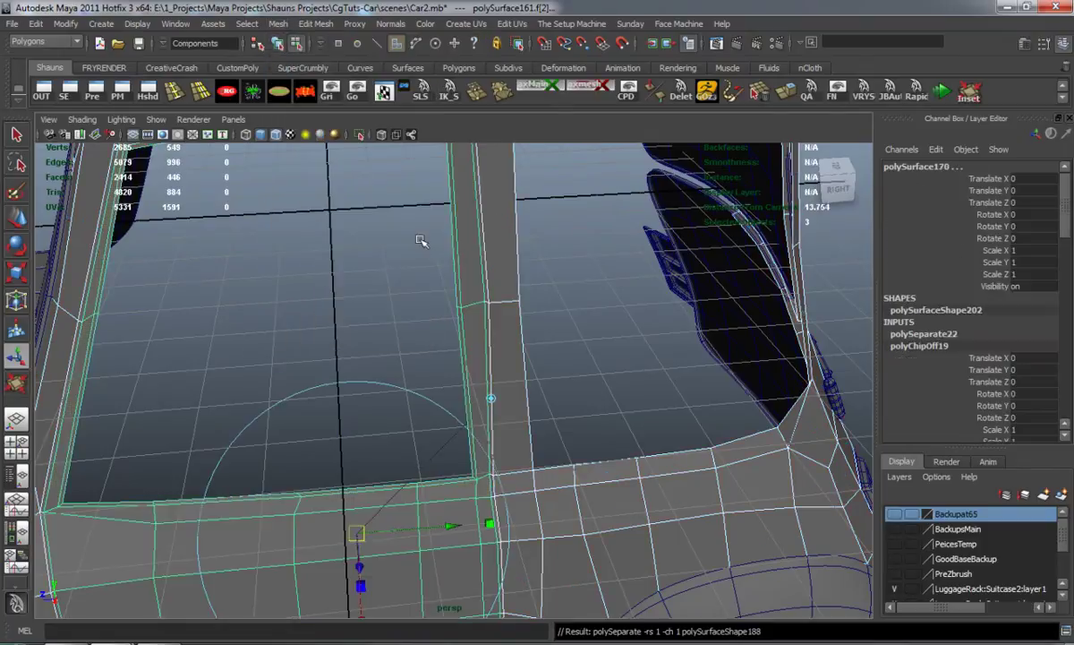
pyautogui.moveTo(447, 254); pyautogui.dragTo(484, 261, button='right')
pyautogui.press('3')
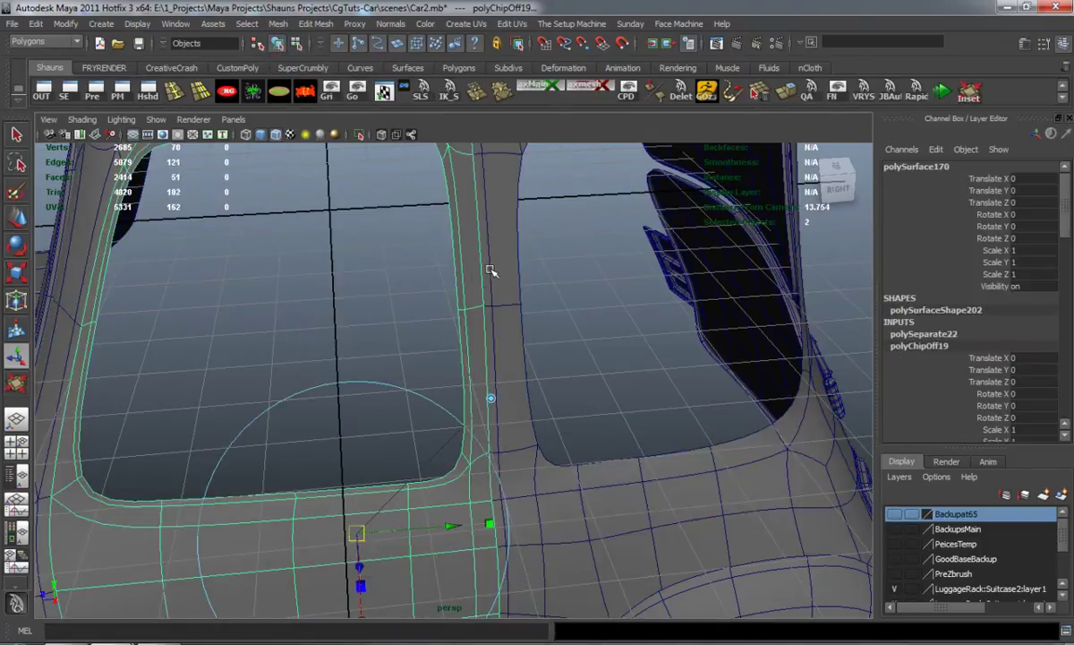
# Step: Inspect the smoothed gap around the door frame, and delete the extracted door's construction history
pyautogui.scroll(-5, 397, 295)
pyautogui.keyDown('alt'); pyautogui.moveTo(397, 295); pyautogui.dragTo(473, 314); pyautogui.keyUp('alt')
pyautogui.keyDown('alt'); pyautogui.moveTo(473, 314); pyautogui.dragTo(470, 288, button='middle'); pyautogui.keyUp('alt')
pyautogui.scroll(2, 469, 289)
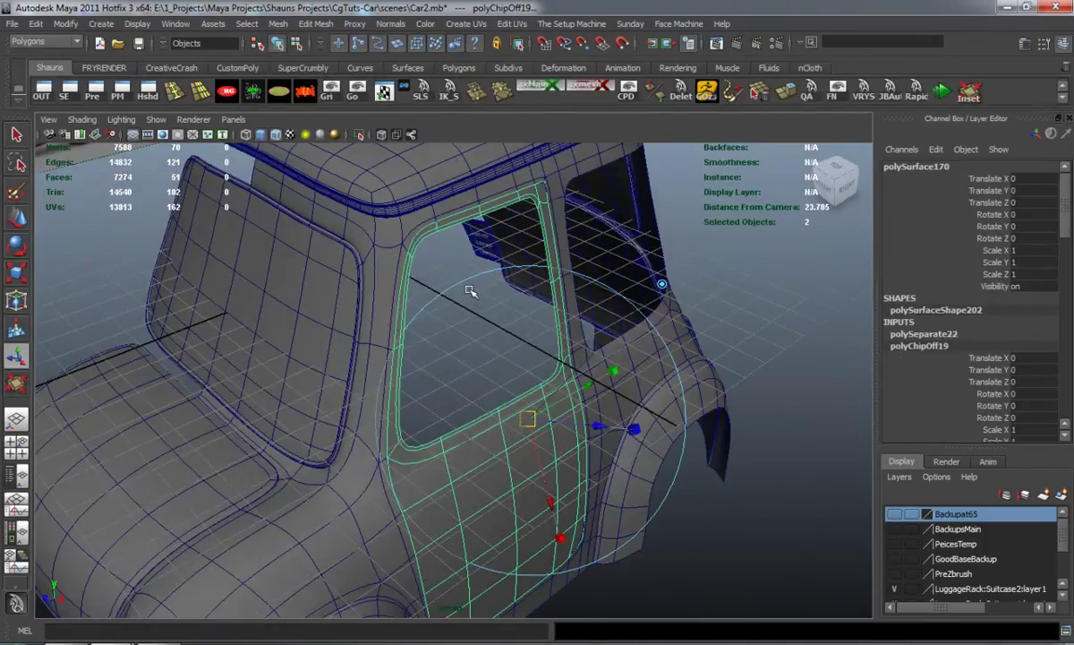
pyautogui.keyDown('alt'); pyautogui.moveTo(469, 290); pyautogui.dragTo(412, 271); pyautogui.keyUp('alt')
pyautogui.scroll(5, 412, 271)
pyautogui.keyDown('alt'); pyautogui.moveTo(413, 271); pyautogui.dragTo(398, 365, button='middle'); pyautogui.keyUp('alt')
pyautogui.keyDown('alt'); pyautogui.moveTo(399, 367); pyautogui.dragTo(434, 249); pyautogui.keyUp('alt')
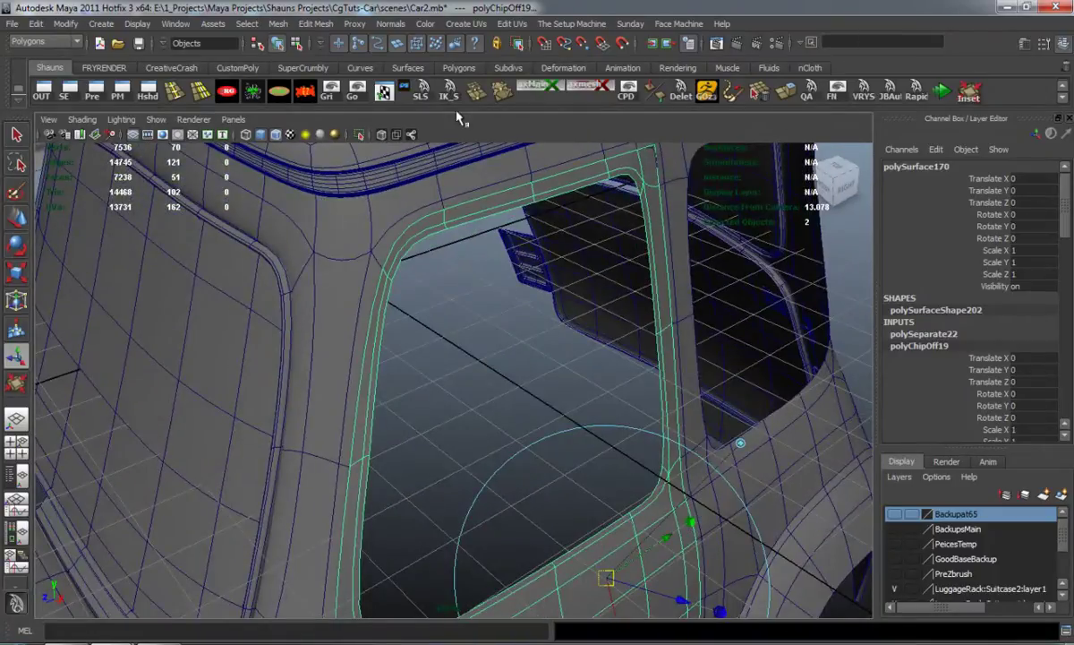
pyautogui.click(300, 94)
pyautogui.scroll(-7, 436, 369)
pyautogui.keyDown('alt'); pyautogui.moveTo(436, 368); pyautogui.dragTo(421, 311, button='middle'); pyautogui.keyUp('alt')
# Step: Move the extracted door sideways, well clear of the car body
pyautogui.press('w')
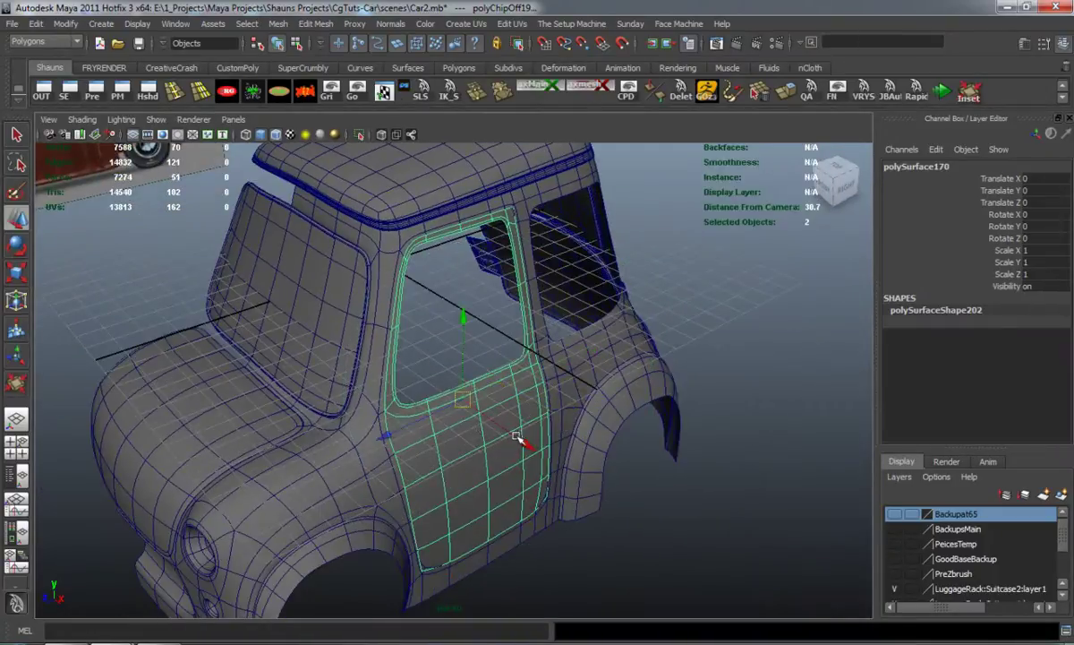
pyautogui.moveTo(524, 440); pyautogui.dragTo(632, 509)
pyautogui.keyDown('alt'); pyautogui.moveTo(695, 479); pyautogui.dragTo(738, 458); pyautogui.keyUp('alt')
pyautogui.click(734, 463)
# Step: Select the full border edge loop of the door opening on the body and display the mesh unsmoothed
pyautogui.keyDown('alt'); pyautogui.moveTo(617, 421); pyautogui.dragTo(707, 465, button='right'); pyautogui.keyUp('alt')
pyautogui.keyDown('alt'); pyautogui.moveTo(707, 466); pyautogui.dragTo(597, 427, button='middle'); pyautogui.keyUp('alt')
pyautogui.keyDown('alt'); pyautogui.moveTo(597, 427); pyautogui.dragTo(395, 426); pyautogui.keyUp('alt')
pyautogui.moveTo(309, 395); pyautogui.dragTo(356, 396, button='right')
pyautogui.keyDown('alt'); pyautogui.moveTo(356, 396); pyautogui.dragTo(335, 392); pyautogui.keyUp('alt')
pyautogui.doubleClick(330, 379)
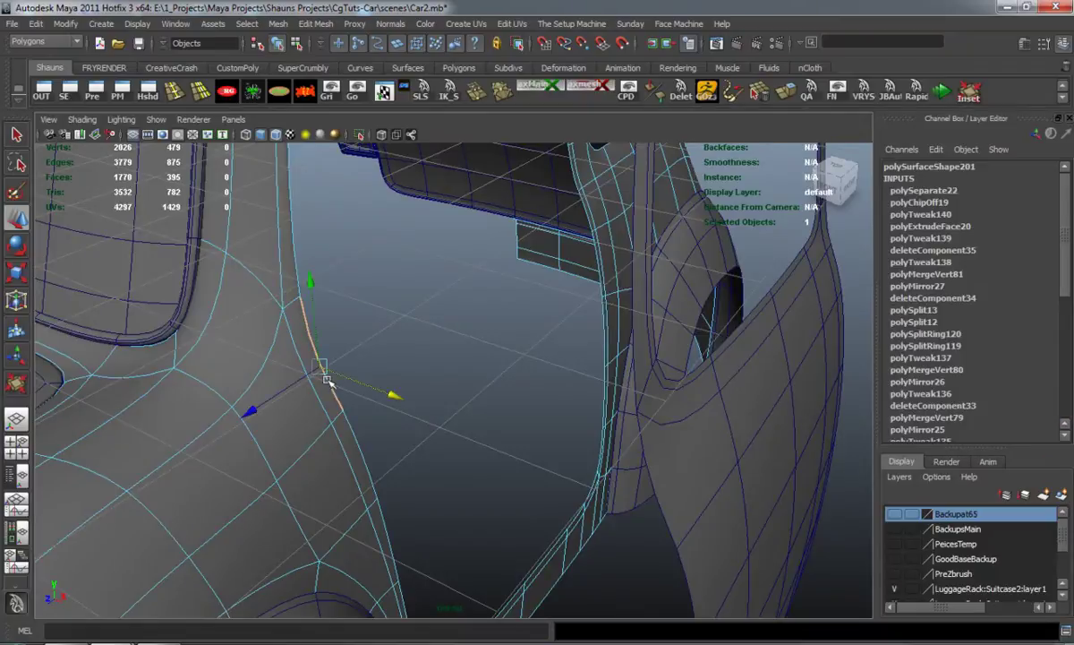
pyautogui.press('1')
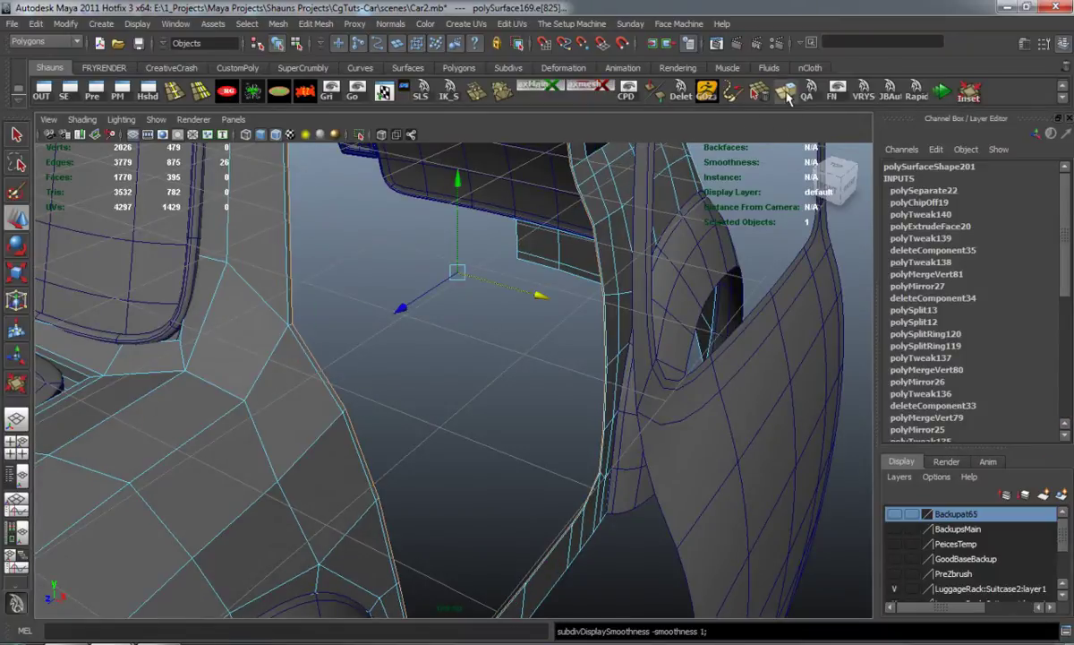
# Step: Extrude the door opening's border edges twice toward the car's interior to give the body rim thickness
pyautogui.click(787, 95)
pyautogui.keyDown('alt'); pyautogui.moveTo(523, 345); pyautogui.dragTo(536, 338); pyautogui.keyUp('alt')
pyautogui.moveTo(659, 546); pyautogui.dragTo(658, 550)
pyautogui.hotkey('ctrl', 'e')
pyautogui.moveTo(574, 443); pyautogui.dragTo(569, 445)
pyautogui.click(453, 349)
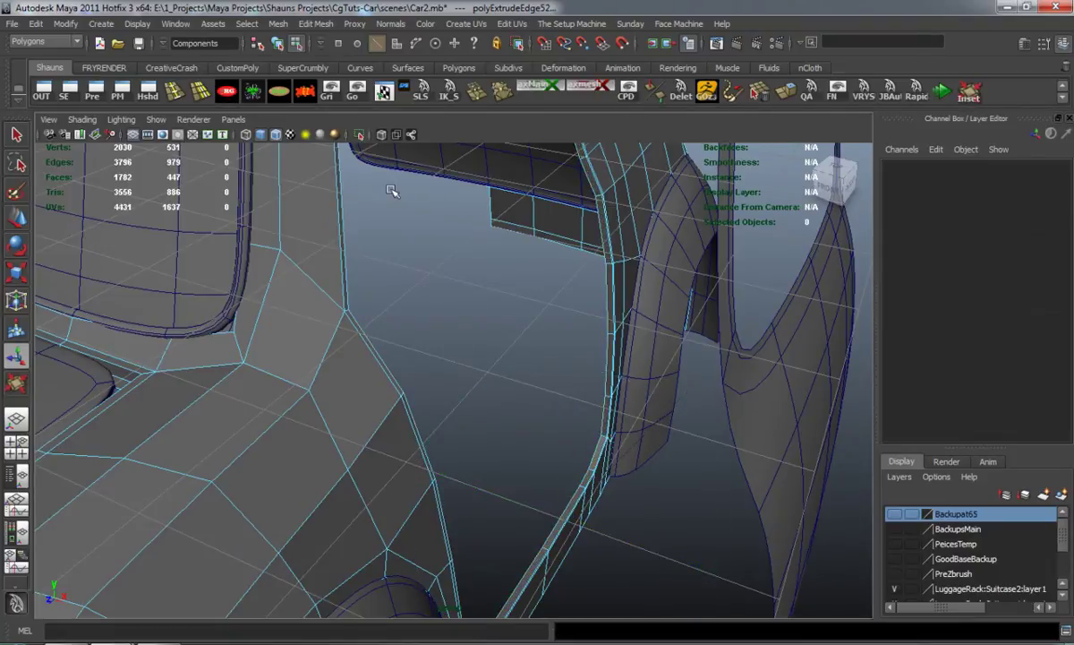
# Step: Insert three supporting edge loops along the body's door-opening rim, and display the body smoothed in object mode
pyautogui.click(174, 92)
pyautogui.keyDown('alt'); pyautogui.moveTo(630, 508); pyautogui.dragTo(582, 379); pyautogui.keyUp('alt')
pyautogui.keyDown('alt'); pyautogui.moveTo(583, 378); pyautogui.dragTo(557, 496, button='right'); pyautogui.keyUp('alt')
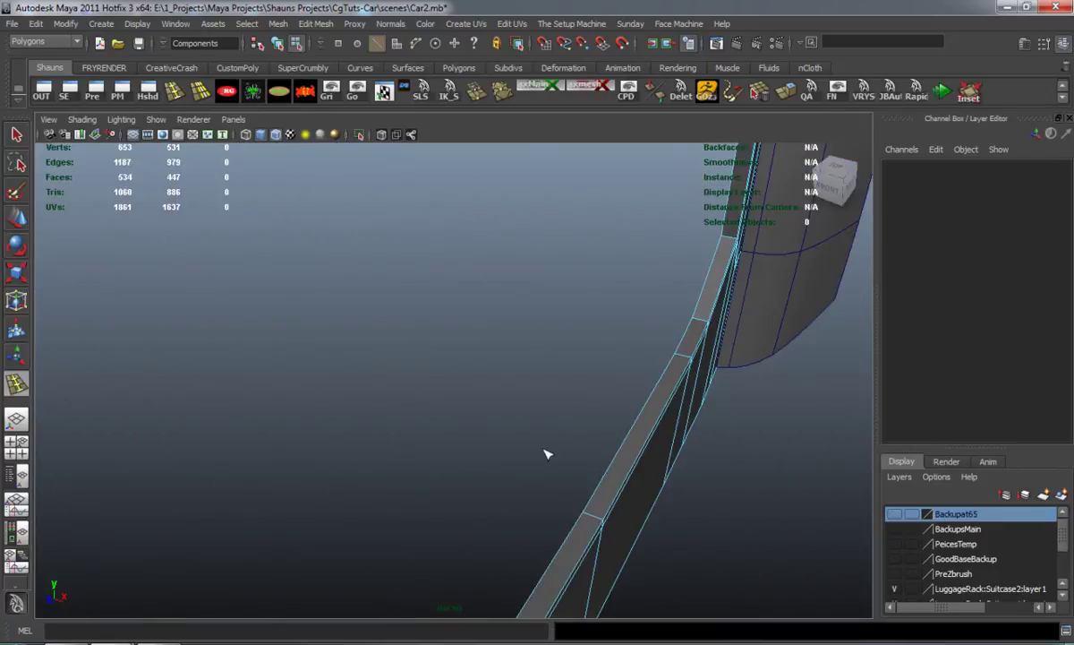
pyautogui.click(594, 524)
pyautogui.click(589, 516)
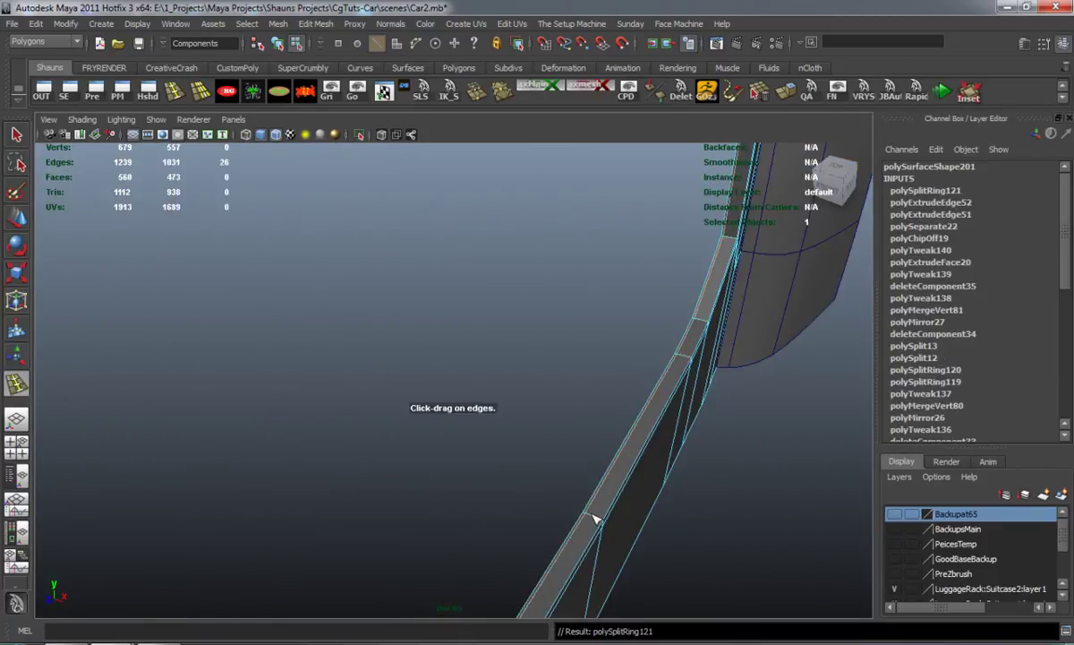
pyautogui.click(602, 523)
pyautogui.keyDown('alt'); pyautogui.moveTo(575, 533); pyautogui.dragTo(560, 509); pyautogui.keyUp('alt')
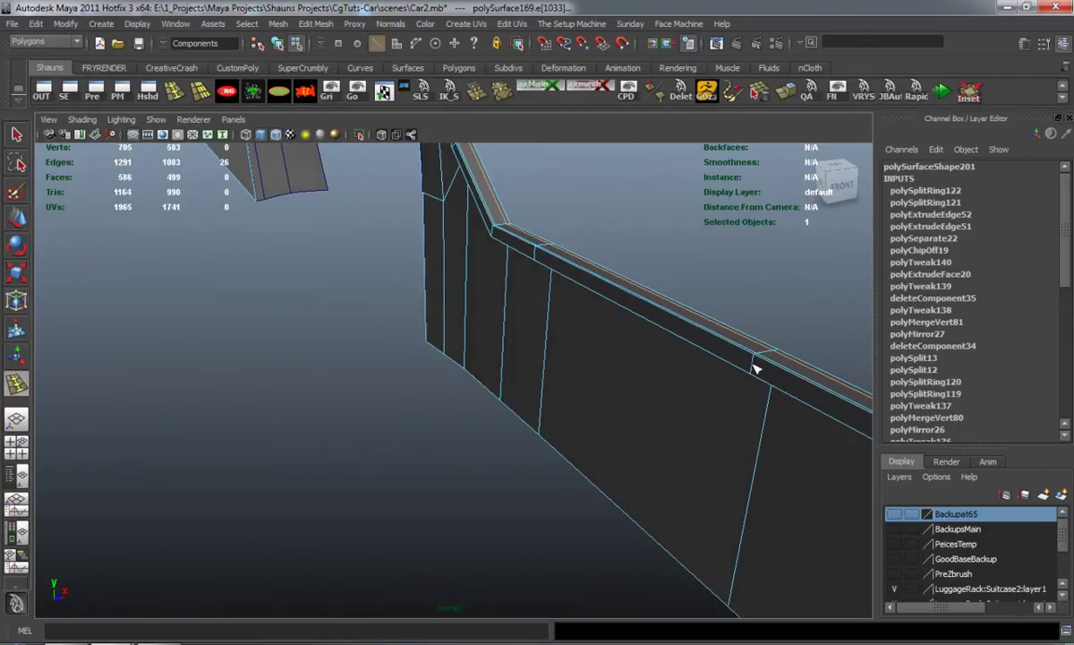
pyautogui.click(755, 369)
pyautogui.press('3')
pyautogui.moveTo(663, 363); pyautogui.dragTo(753, 338, button='right')
# Step: Display the separated door unsmoothed and extrude its outer border edge loop twice toward the interior to give the door thickness
pyautogui.keyDown('alt'); pyautogui.moveTo(689, 403); pyautogui.dragTo(398, 413); pyautogui.keyUp('alt')
pyautogui.rightClick(397, 405)
pyautogui.moveTo(398, 405); pyautogui.dragTo(395, 358, button='right')
pyautogui.keyDown('alt'); pyautogui.moveTo(199, 461); pyautogui.dragTo(348, 433, button='middle'); pyautogui.keyUp('alt')
pyautogui.press('1')
pyautogui.click(299, 413)
pyautogui.doubleClick(300, 414)
pyautogui.keyDown('alt'); pyautogui.moveTo(371, 431); pyautogui.dragTo(700, 211); pyautogui.keyUp('alt')
pyautogui.hotkey('ctrl', 'e')
pyautogui.keyDown('alt'); pyautogui.moveTo(602, 331); pyautogui.dragTo(759, 440); pyautogui.keyUp('alt')
pyautogui.hotkey('ctrl', 'e')
pyautogui.moveTo(663, 441)
pyautogui.mouseDown()
pyautogui.moveTo(665, 466)
pyautogui.moveTo(667, 456)
pyautogui.mouseUp()
# Step: Insert two supporting edge loops along the door's new inner rim, and display the door smoothed in object mode
pyautogui.click(172, 96)
pyautogui.keyDown('alt'); pyautogui.moveTo(331, 412); pyautogui.dragTo(413, 405); pyautogui.keyUp('alt')
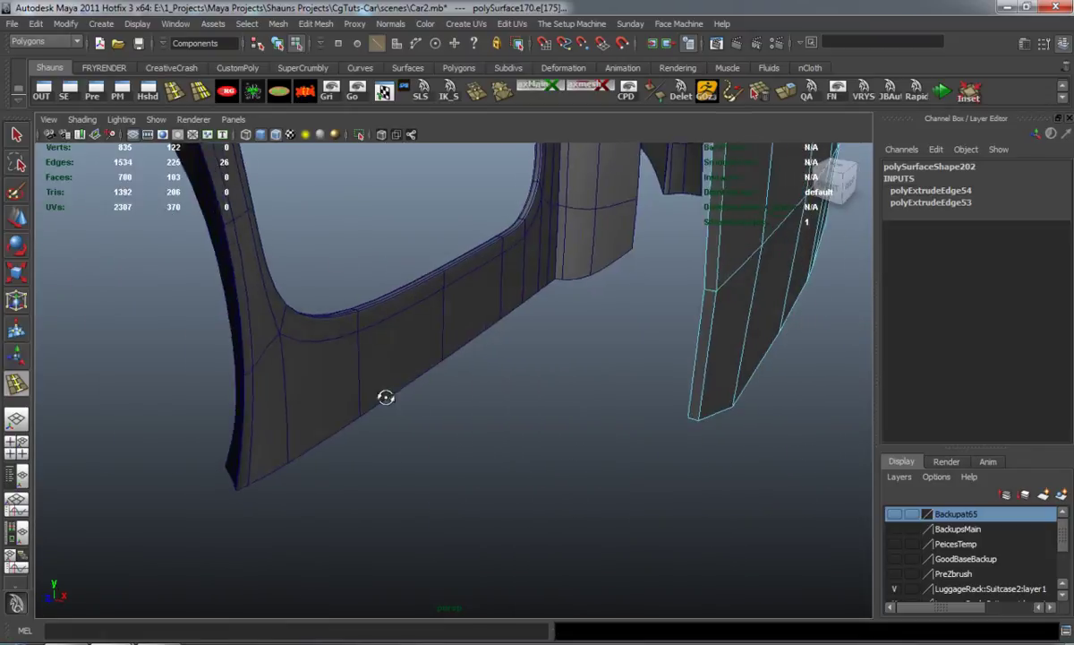
pyautogui.keyDown('alt'); pyautogui.moveTo(412, 405); pyautogui.dragTo(601, 399, button='right'); pyautogui.keyUp('alt')
pyautogui.keyDown('alt'); pyautogui.moveTo(707, 402); pyautogui.dragTo(629, 390); pyautogui.keyUp('alt')
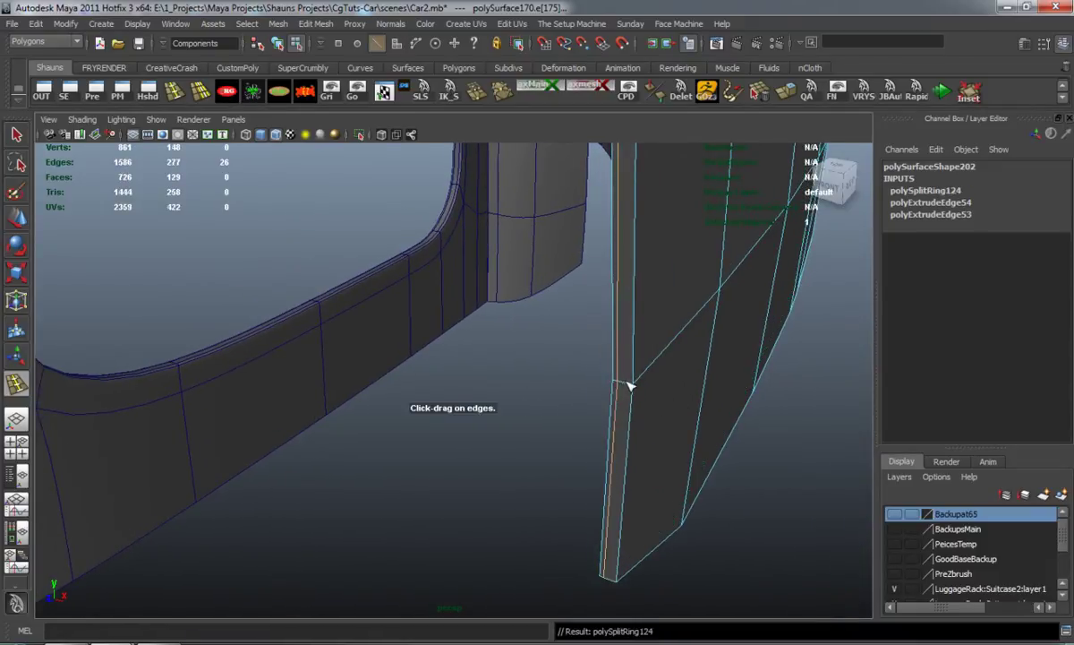
pyautogui.click(631, 384)
pyautogui.press('3')
pyautogui.rightClick(644, 343)
pyautogui.moveTo(645, 344); pyautogui.dragTo(707, 327, button='right')
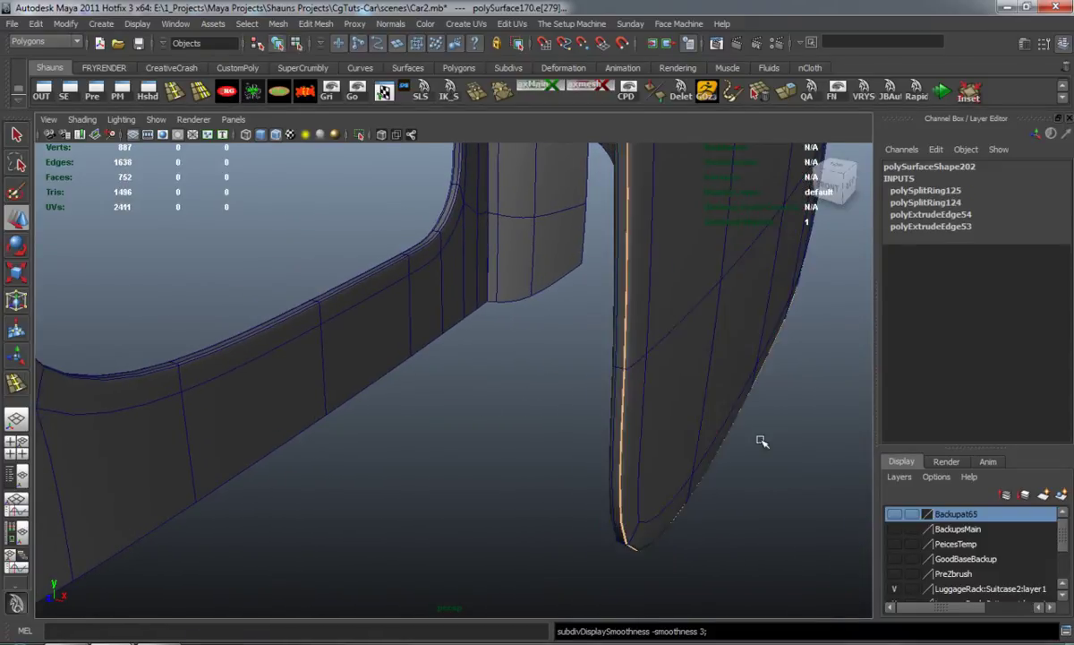
# Step: Return the door to its opening in the body by setting its Translate X to 0
pyautogui.click(775, 459)
pyautogui.keyDown('alt'); pyautogui.moveTo(618, 425); pyautogui.dragTo(534, 417); pyautogui.keyUp('alt')
pyautogui.keyDown('alt'); pyautogui.moveTo(534, 417); pyautogui.dragTo(483, 443, button='right'); pyautogui.keyUp('alt')
pyautogui.click(481, 437)
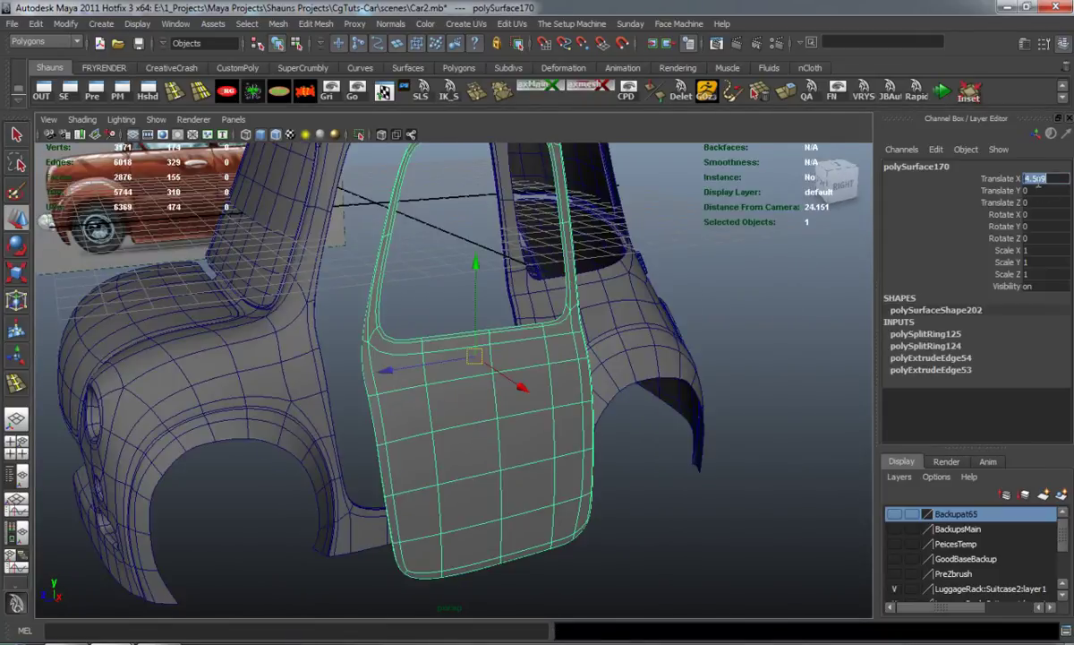
pyautogui.click(777, 400)
# Step: Inspect the smoothed door seam against the body from several angles with the wireframe overlay turned off
pyautogui.keyDown('alt'); pyautogui.moveTo(581, 391); pyautogui.dragTo(544, 396); pyautogui.keyUp('alt')
pyautogui.keyDown('alt'); pyautogui.moveTo(544, 396); pyautogui.dragTo(566, 390, button='right'); pyautogui.keyUp('alt')
pyautogui.keyDown('alt'); pyautogui.moveTo(566, 391); pyautogui.dragTo(514, 356); pyautogui.keyUp('alt')
pyautogui.keyDown('alt'); pyautogui.moveTo(513, 356); pyautogui.dragTo(482, 215, button='middle'); pyautogui.keyUp('alt')
pyautogui.keyDown('alt'); pyautogui.moveTo(436, 361); pyautogui.dragTo(444, 316); pyautogui.keyUp('alt')
pyautogui.moveTo(446, 421)
pyautogui.keyDown('alt'); pyautogui.mouseDown(button='middle')
pyautogui.moveTo(451, 337)
pyautogui.moveTo(467, 455)
pyautogui.mouseUp(button='middle'); pyautogui.keyUp('alt')
pyautogui.press('3')
pyautogui.click(277, 137)
pyautogui.keyDown('alt'); pyautogui.moveTo(452, 385); pyautogui.dragTo(374, 390, button='right'); pyautogui.keyUp('alt')
pyautogui.keyDown('alt'); pyautogui.moveTo(375, 390); pyautogui.dragTo(321, 394); pyautogui.keyUp('alt')
pyautogui.keyDown('alt'); pyautogui.moveTo(382, 387); pyautogui.dragTo(362, 448, button='middle'); pyautogui.keyUp('alt')
pyautogui.keyDown('alt'); pyautogui.moveTo(361, 447); pyautogui.dragTo(396, 444, button='right'); pyautogui.keyUp('alt')
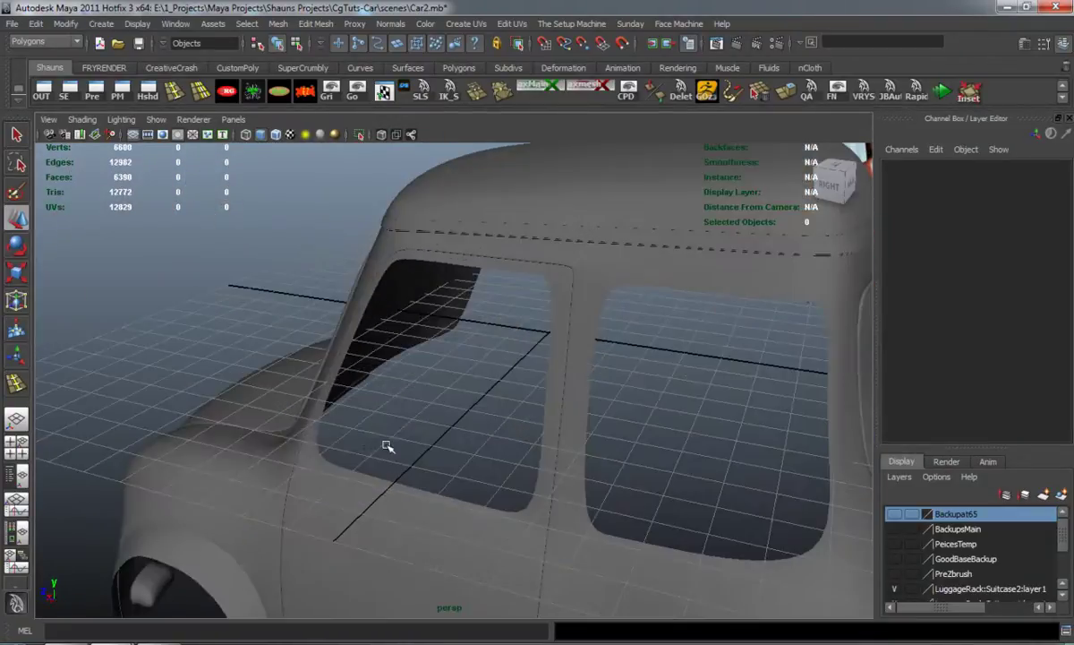
pyautogui.keyDown('alt'); pyautogui.moveTo(396, 444); pyautogui.dragTo(473, 421); pyautogui.keyUp('alt')
pyautogui.keyDown('alt'); pyautogui.moveTo(472, 421); pyautogui.dragTo(468, 399, button='middle'); pyautogui.keyUp('alt')
pyautogui.keyDown('alt'); pyautogui.moveTo(437, 413); pyautogui.dragTo(564, 429); pyautogui.keyUp('alt')
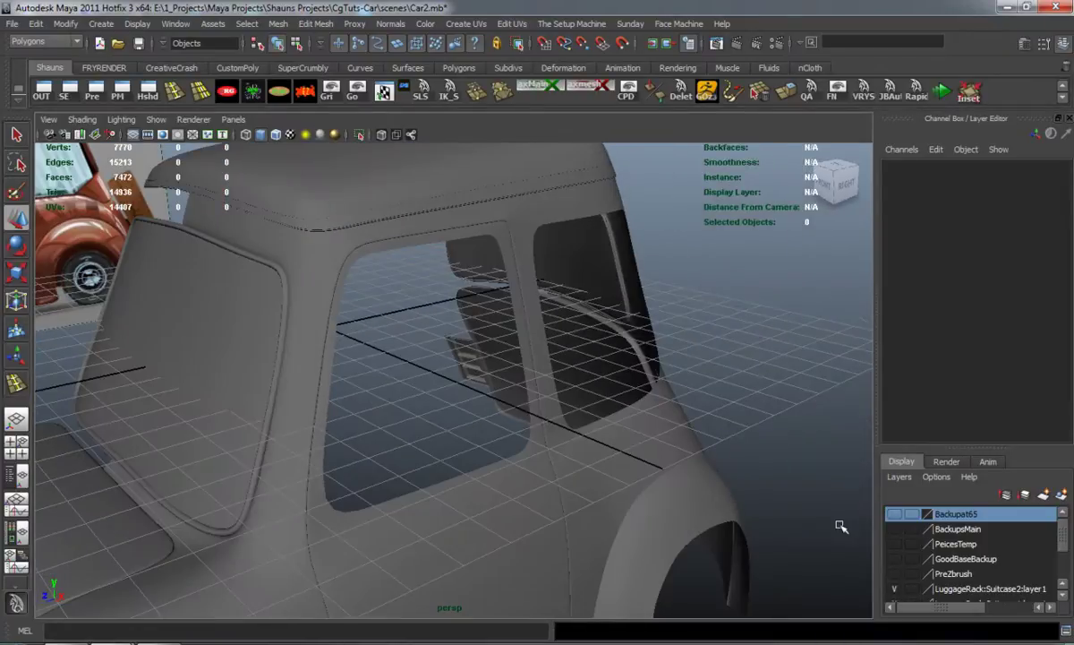
# Step: Show the PeicesTemp layer and move the side window pane into the door by setting its Translate X to 0
pyautogui.click(893, 545)
pyautogui.keyDown('alt'); pyautogui.moveTo(792, 516); pyautogui.dragTo(707, 487, button='right'); pyautogui.keyUp('alt')
pyautogui.keyDown('alt'); pyautogui.moveTo(707, 488); pyautogui.dragTo(535, 390, button='middle'); pyautogui.keyUp('alt')
pyautogui.keyDown('alt'); pyautogui.moveTo(535, 390); pyautogui.dragTo(582, 396); pyautogui.keyUp('alt')
pyautogui.click(699, 400)
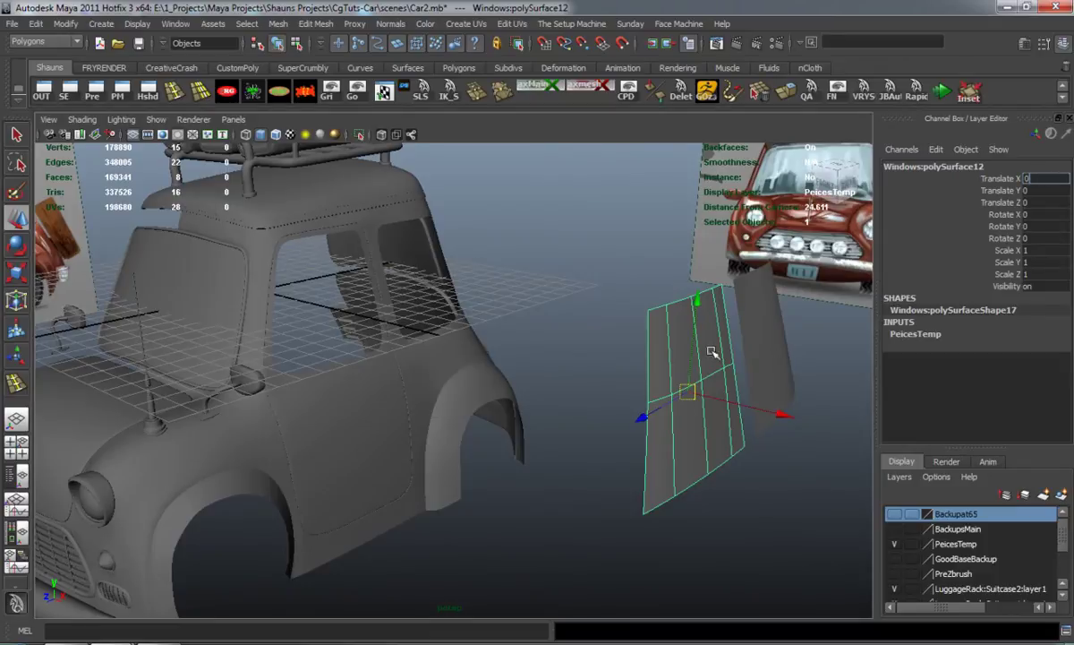
pyautogui.press('Return')
pyautogui.keyDown('alt'); pyautogui.moveTo(383, 356); pyautogui.dragTo(480, 391); pyautogui.keyUp('alt')
pyautogui.keyDown('alt'); pyautogui.moveTo(479, 391); pyautogui.dragTo(501, 395, button='right'); pyautogui.keyUp('alt')
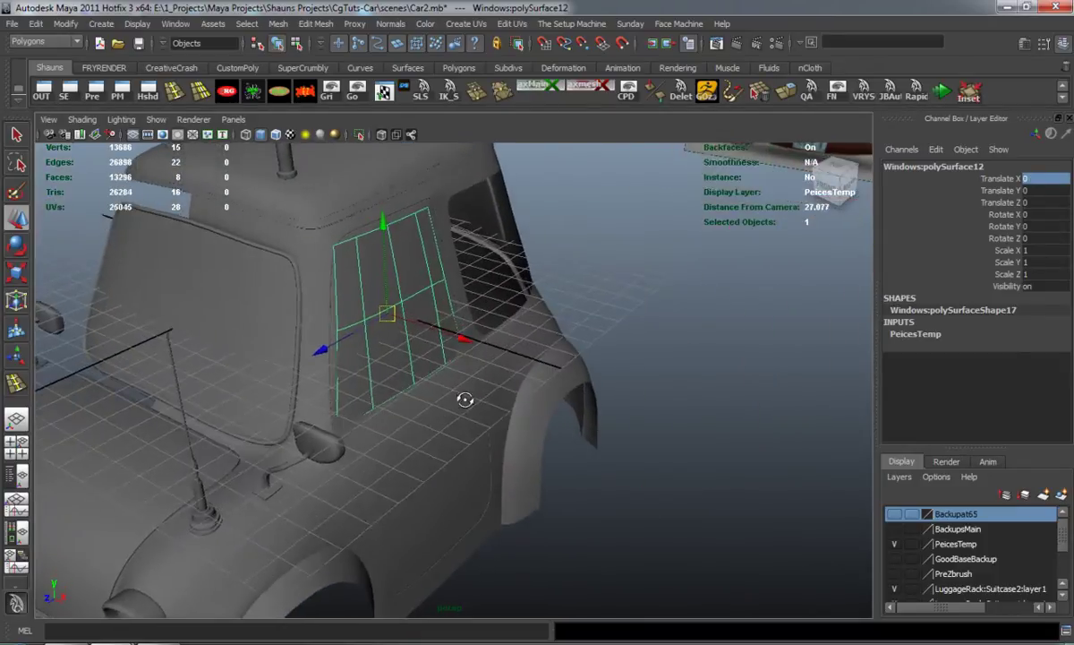
pyautogui.hotkey('ctrl', 'd')
pyautogui.hotkey('ctrl', 'h')
# Step: Turn the wireframe overlay back on and snap the window pane's upper front corner vertex to the door frame
pyautogui.keyDown('alt'); pyautogui.moveTo(365, 278); pyautogui.dragTo(405, 343); pyautogui.keyUp('alt')
pyautogui.keyDown('alt'); pyautogui.moveTo(405, 343); pyautogui.dragTo(452, 356, button='right'); pyautogui.keyUp('alt')
pyautogui.keyDown('alt'); pyautogui.moveTo(452, 356); pyautogui.dragTo(313, 242); pyautogui.keyUp('alt')
pyautogui.click(408, 331)
pyautogui.click(277, 136)
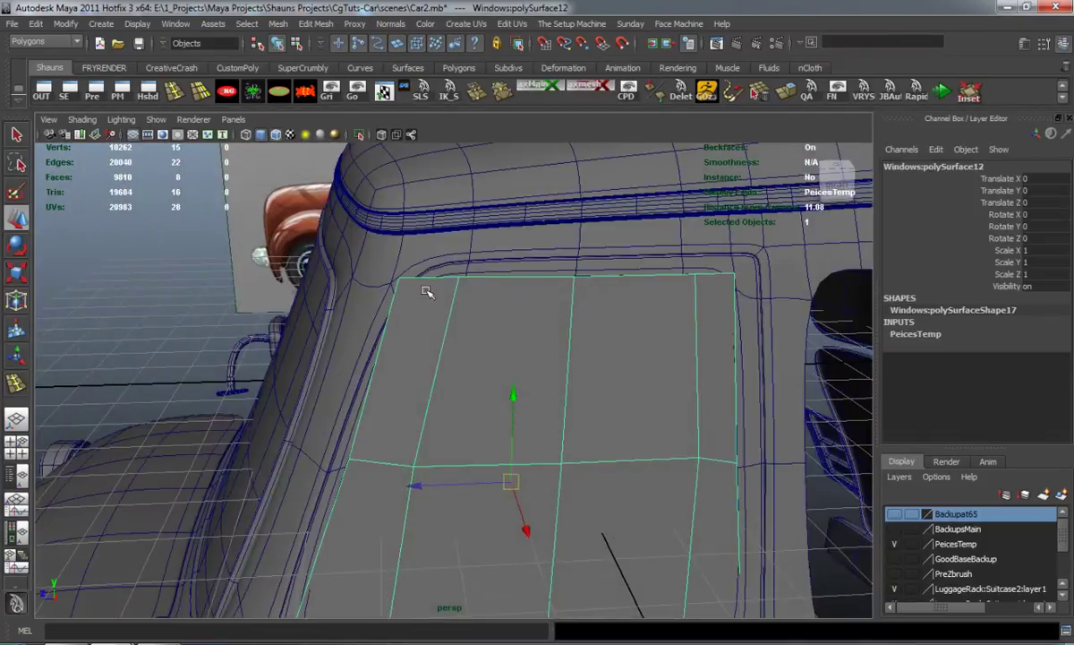
pyautogui.moveTo(447, 312); pyautogui.dragTo(394, 314, button='right')
pyautogui.scroll(4, 372, 249)
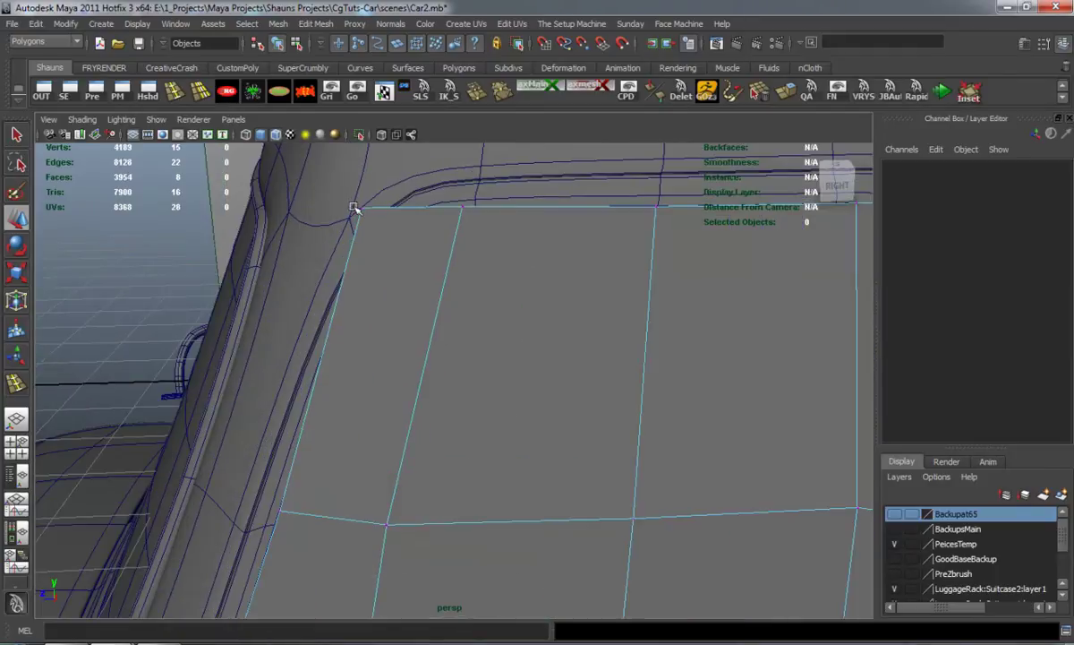
pyautogui.moveTo(376, 227); pyautogui.dragTo(387, 255)
pyautogui.press('x')
pyautogui.press('v')
# Step: Snap the window pane's remaining top-edge vertices to the door frame's inner edge, including the upper rear corner
pyautogui.click(476, 209)
pyautogui.keyDown('alt'); pyautogui.moveTo(556, 276); pyautogui.dragTo(435, 276, button='middle'); pyautogui.keyUp('alt')
pyautogui.click(484, 234)
pyautogui.press('v')
pyautogui.moveTo(485, 233); pyautogui.dragTo(487, 238)
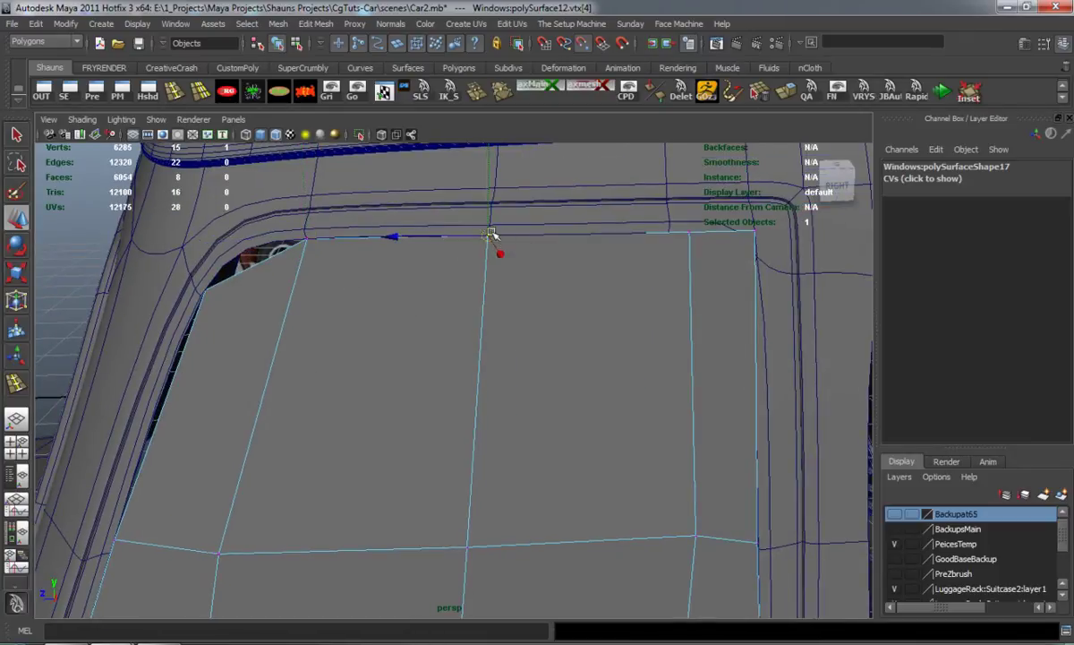
pyautogui.moveTo(696, 246); pyautogui.dragTo(673, 238)
pyautogui.press('v')
pyautogui.moveTo(756, 233); pyautogui.dragTo(735, 254)
# Step: Display the door unsmoothed and snap the window pane's upper front corner vertex to the frame's inner corner
pyautogui.click(525, 222)
pyautogui.press('1')
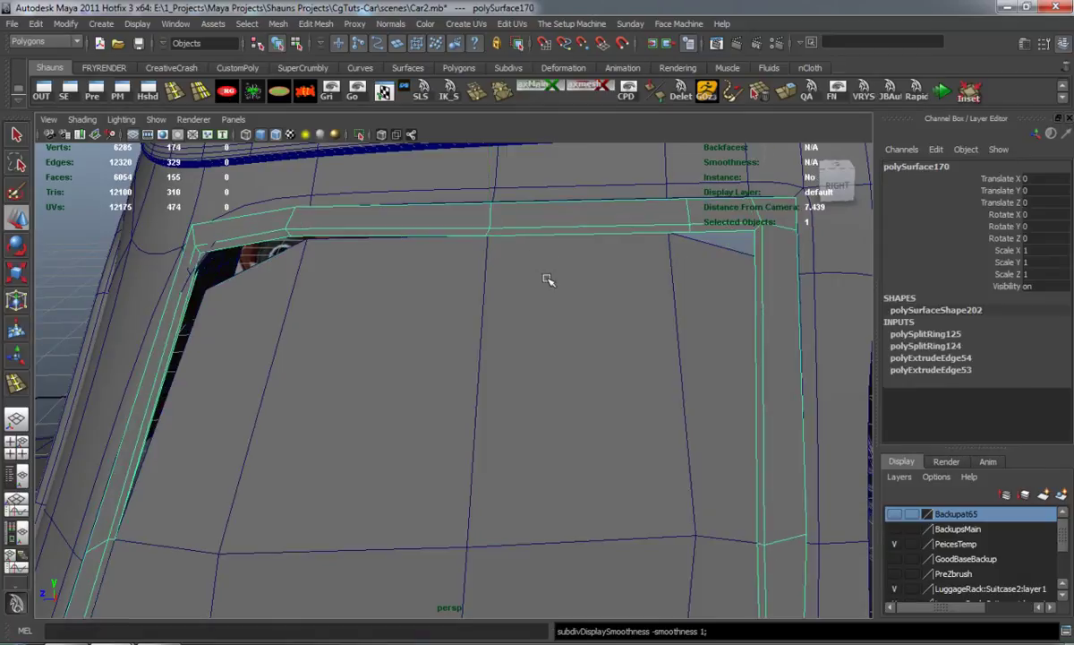
pyautogui.keyDown('alt'); pyautogui.moveTo(544, 299); pyautogui.dragTo(567, 292, button='middle'); pyautogui.keyUp('alt')
pyautogui.moveTo(284, 266); pyautogui.dragTo(230, 258, button='right')
pyautogui.moveTo(217, 263)
pyautogui.mouseDown()
pyautogui.moveTo(249, 293)
pyautogui.moveTo(228, 267)
pyautogui.moveTo(228, 234)
pyautogui.moveTo(226, 243)
pyautogui.mouseUp()
pyautogui.press('v')
# Step: Put the car body on a new display layer and hide that layer
pyautogui.scroll(-4, 245, 288)
pyautogui.keyDown('alt'); pyautogui.moveTo(245, 287); pyautogui.dragTo(305, 339); pyautogui.keyUp('alt')
pyautogui.moveTo(314, 296); pyautogui.dragTo(320, 287, button='right')
pyautogui.click(303, 290)
pyautogui.click(1059, 495)
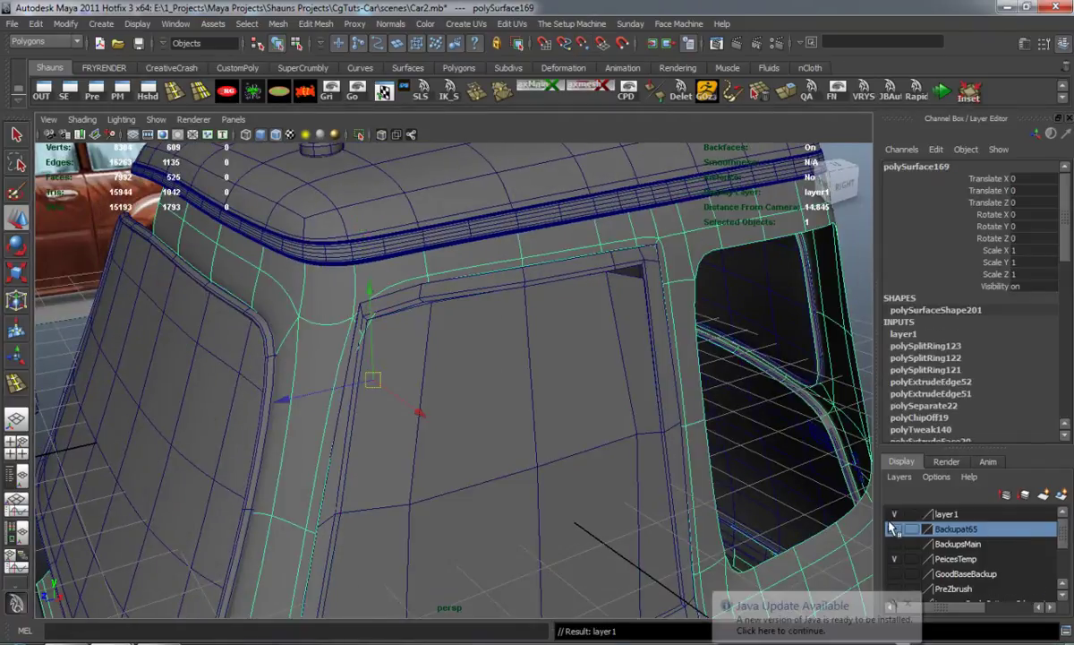
pyautogui.keyDown('alt'); pyautogui.moveTo(680, 476); pyautogui.dragTo(667, 513); pyautogui.keyUp('alt')
# Step: Snap the window pane's border vertices onto the matching inner-edge vertices of the unsmoothed door frame
pyautogui.keyDown('alt'); pyautogui.moveTo(422, 372); pyautogui.dragTo(436, 365); pyautogui.keyUp('alt')
pyautogui.moveTo(439, 360); pyautogui.dragTo(394, 351, button='right')
pyautogui.keyDown('alt'); pyautogui.moveTo(394, 351); pyautogui.dragTo(384, 304); pyautogui.keyUp('alt')
pyautogui.click(389, 297)
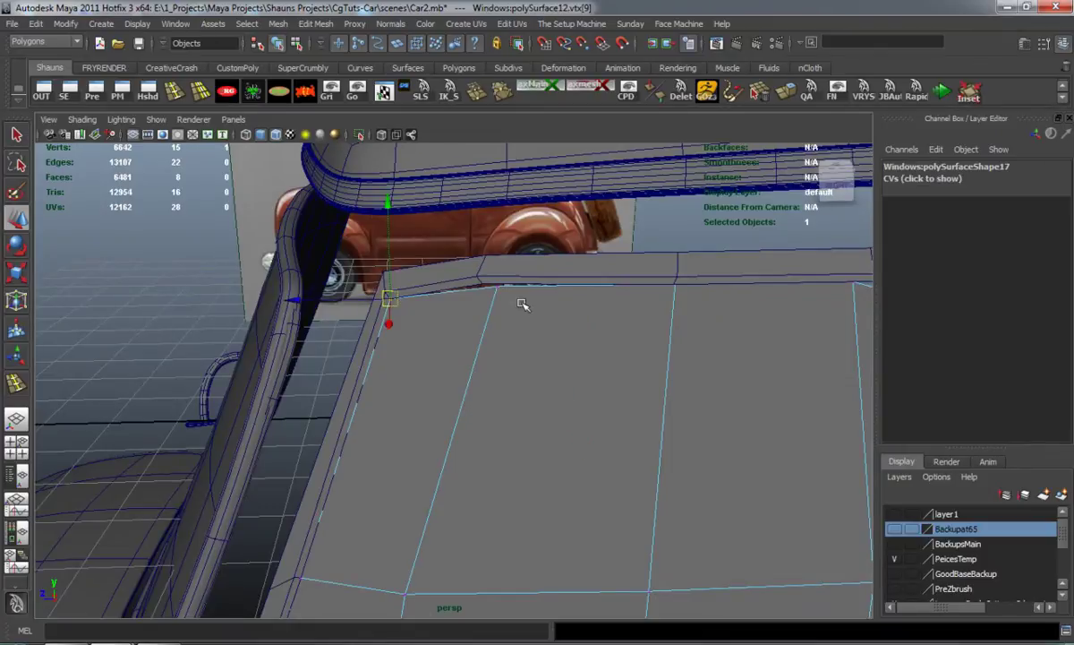
pyautogui.click(480, 282)
pyautogui.click(675, 283)
pyautogui.keyDown('alt'); pyautogui.moveTo(675, 283); pyautogui.dragTo(526, 346); pyautogui.keyUp('alt')
pyautogui.click(562, 289)
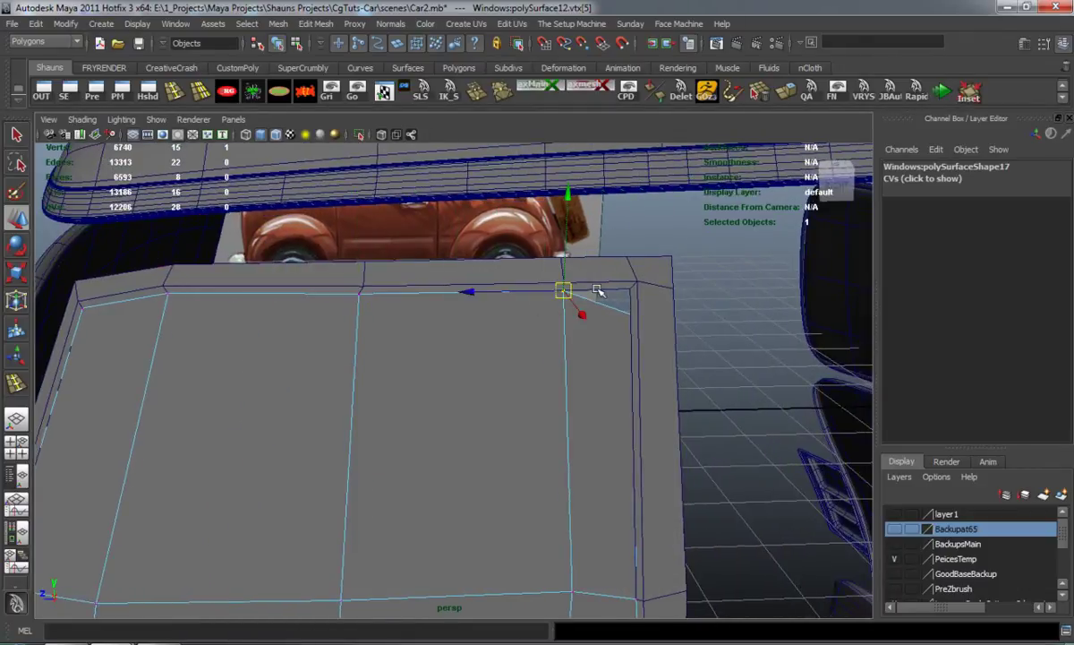
pyautogui.click(631, 291)
pyautogui.keyDown('alt'); pyautogui.moveTo(625, 349); pyautogui.dragTo(586, 380, button='right'); pyautogui.keyUp('alt')
pyautogui.keyDown('alt'); pyautogui.moveTo(586, 380); pyautogui.dragTo(571, 309, button='middle'); pyautogui.keyUp('alt')
pyautogui.keyDown('alt'); pyautogui.moveTo(530, 442); pyautogui.dragTo(511, 299, button='middle'); pyautogui.keyUp('alt')
# Step: Show layer1 again and display the window pane and the door smoothed in object mode
pyautogui.press('3')
pyautogui.keyDown('alt'); pyautogui.moveTo(436, 365); pyautogui.dragTo(538, 423); pyautogui.keyUp('alt')
pyautogui.moveTo(522, 347); pyautogui.dragTo(569, 313, button='right')
pyautogui.keyDown('alt'); pyautogui.moveTo(577, 396); pyautogui.dragTo(465, 380, button='right'); pyautogui.keyUp('alt')
pyautogui.click(895, 515)
pyautogui.click(480, 398)
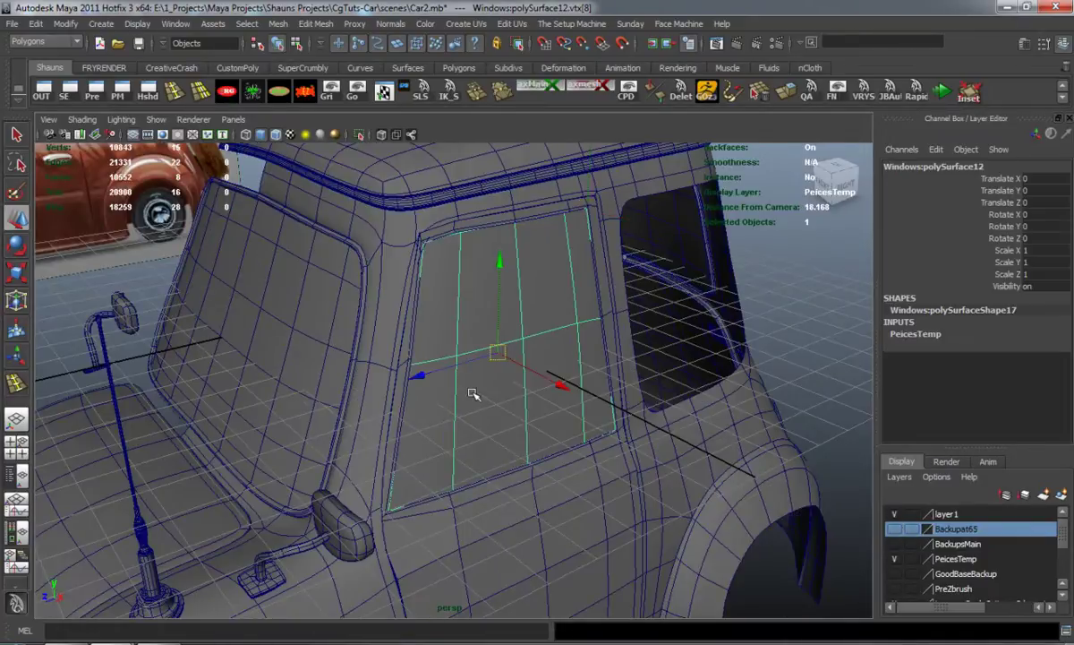
pyautogui.keyDown('alt'); pyautogui.moveTo(481, 401); pyautogui.dragTo(438, 380); pyautogui.keyUp('alt')
pyautogui.press('3')
pyautogui.click(448, 237)
pyautogui.press('3')
# Step: Duplicate the window pane, move the copy away to a Translate X of -15.217, and reselect the original pane
pyautogui.click(461, 323)
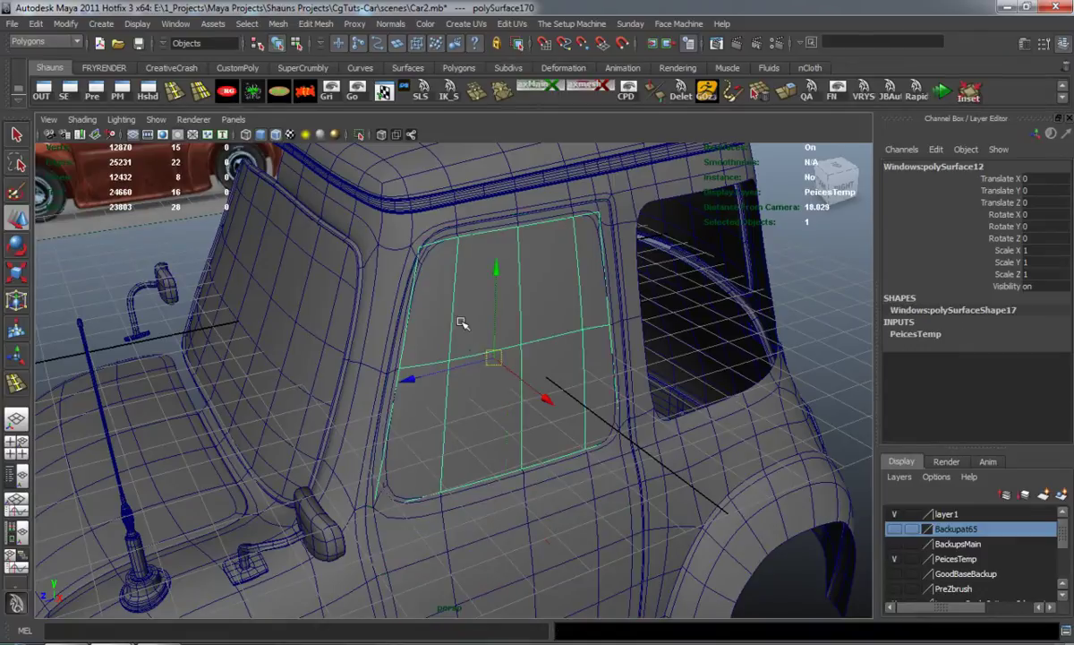
pyautogui.keyDown('alt'); pyautogui.moveTo(490, 409); pyautogui.dragTo(182, 288); pyautogui.keyUp('alt')
pyautogui.hotkey('ctrl', 'd')
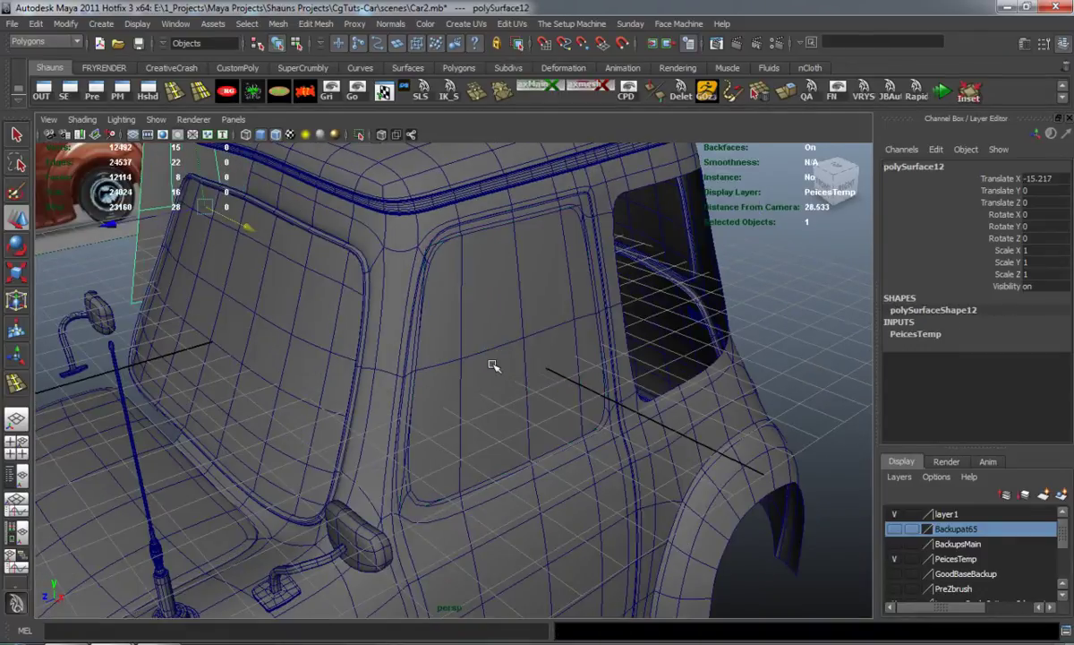
pyautogui.click(493, 366)
# Step: Select all faces of the window pane and inset them to form a narrow border strip
pyautogui.keyDown('alt'); pyautogui.moveTo(467, 403); pyautogui.dragTo(451, 353); pyautogui.keyUp('alt')
pyautogui.moveTo(447, 338); pyautogui.dragTo(491, 318, button='right')
pyautogui.moveTo(322, 230); pyautogui.dragTo(770, 582)
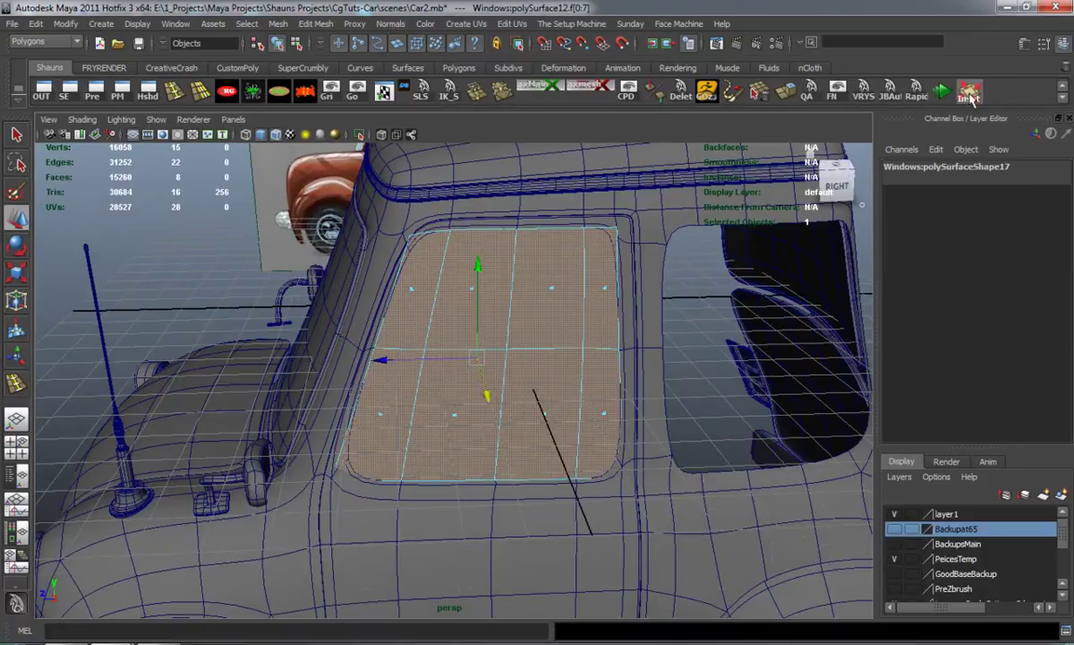
pyautogui.click(969, 92)
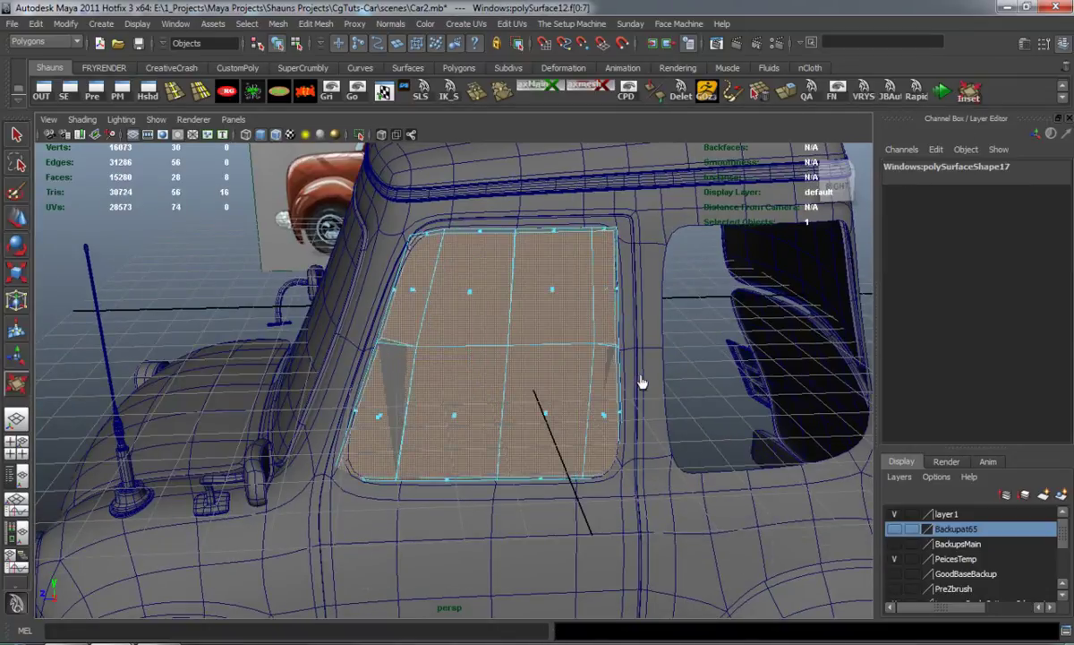
pyautogui.press('w')
pyautogui.keyDown('alt'); pyautogui.moveTo(572, 415); pyautogui.dragTo(601, 404); pyautogui.keyUp('alt')
pyautogui.scroll(3, 599, 423)
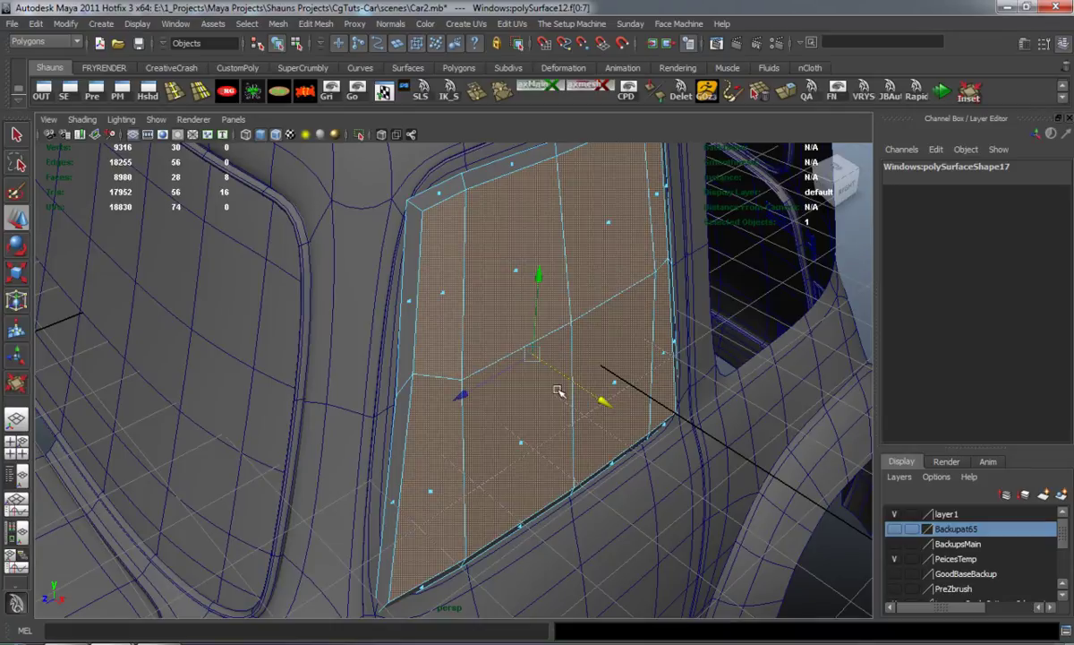
# Step: Move the inset window pane out from the car body by setting its Translate X to 2
pyautogui.keyDown('alt'); pyautogui.moveTo(526, 410); pyautogui.dragTo(534, 407); pyautogui.keyUp('alt')
pyautogui.moveTo(492, 331); pyautogui.dragTo(517, 312, button='right')
pyautogui.keyDown('alt'); pyautogui.moveTo(486, 376); pyautogui.dragTo(528, 369); pyautogui.keyUp('alt')
pyautogui.moveTo(627, 358); pyautogui.dragTo(743, 386)
pyautogui.keyDown('alt'); pyautogui.moveTo(616, 376); pyautogui.dragTo(696, 369); pyautogui.keyUp('alt')
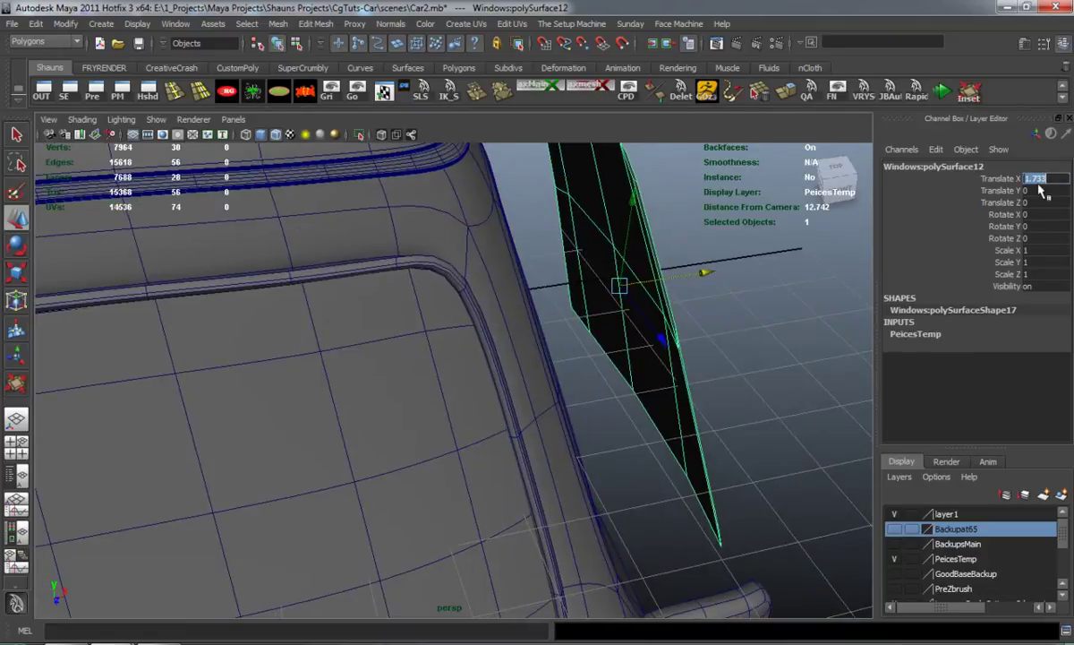
pyautogui.press('Return')
pyautogui.keyDown('alt'); pyautogui.moveTo(685, 225); pyautogui.dragTo(551, 351); pyautogui.keyUp('alt')
# Step: Select all eight faces on the back side of the window pane and delete them
pyautogui.press('F11')
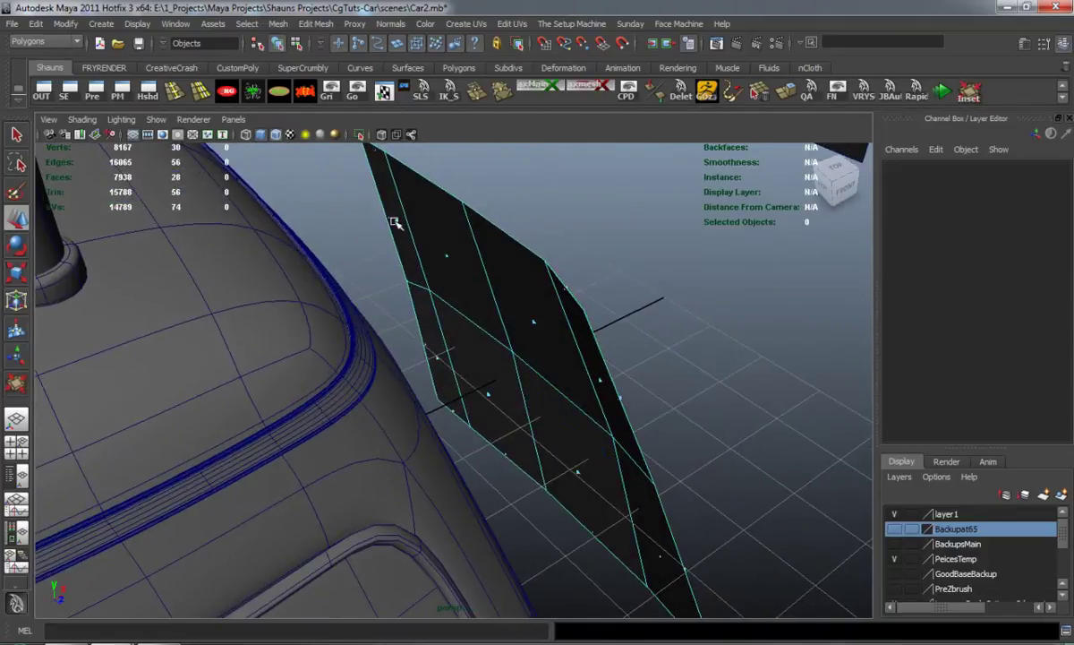
pyautogui.click(399, 222)
pyautogui.keyDown('shift'); pyautogui.click(502, 305); pyautogui.keyUp('shift')
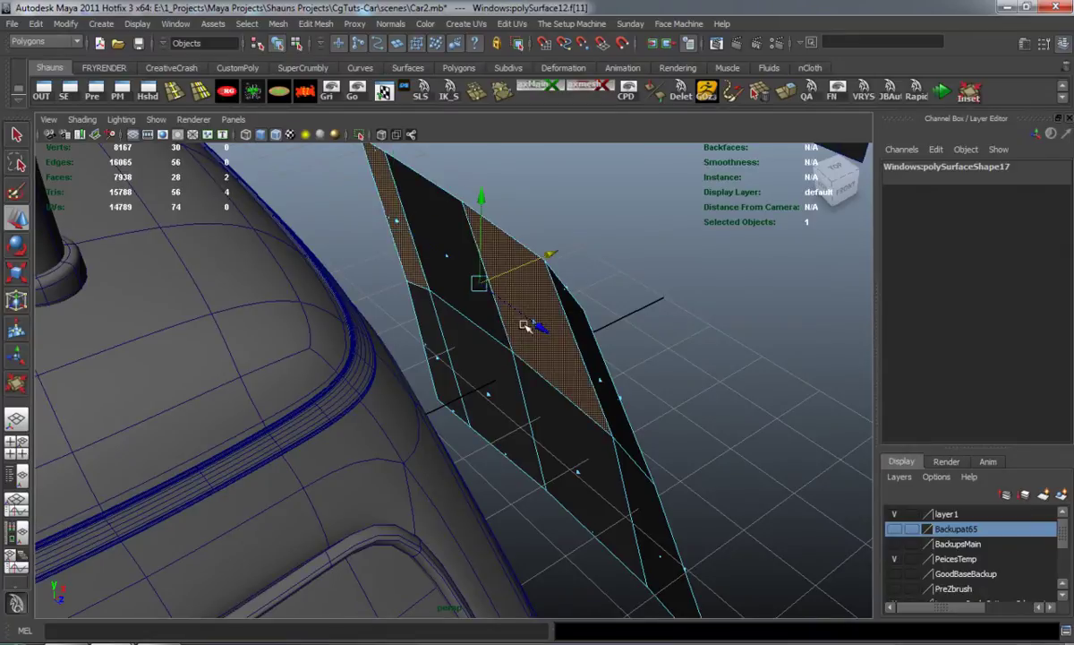
pyautogui.keyDown('alt'); pyautogui.moveTo(484, 309); pyautogui.dragTo(492, 337); pyautogui.keyUp('alt')
pyautogui.keyDown('shift'); pyautogui.click(440, 355); pyautogui.keyUp('shift')
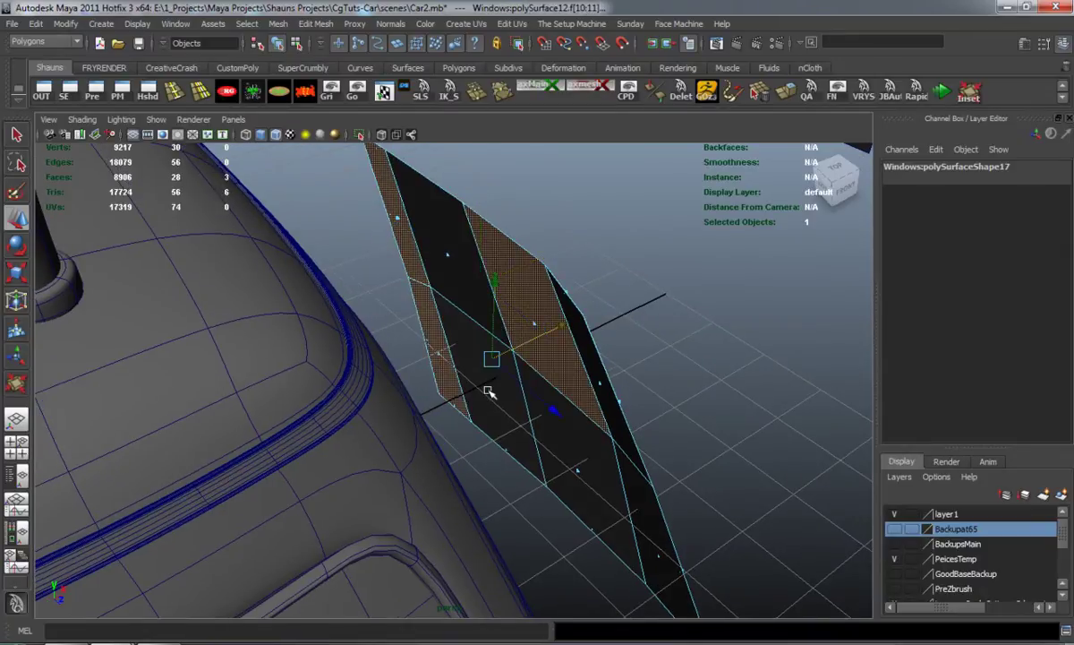
pyautogui.keyDown('shift'); pyautogui.click(489, 391); pyautogui.keyUp('shift')
pyautogui.keyDown('shift'); pyautogui.click(577, 468); pyautogui.keyUp('shift')
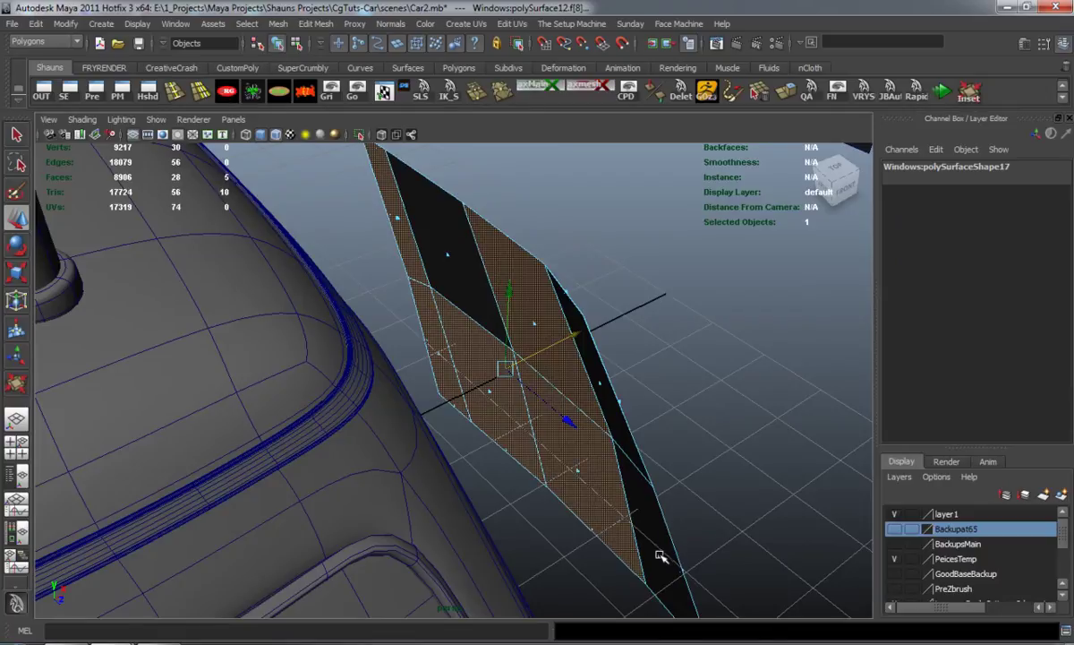
pyautogui.keyDown('shift'); pyautogui.click(625, 458); pyautogui.keyUp('shift')
pyautogui.keyDown('shift'); pyautogui.click(600, 384); pyautogui.keyUp('shift')
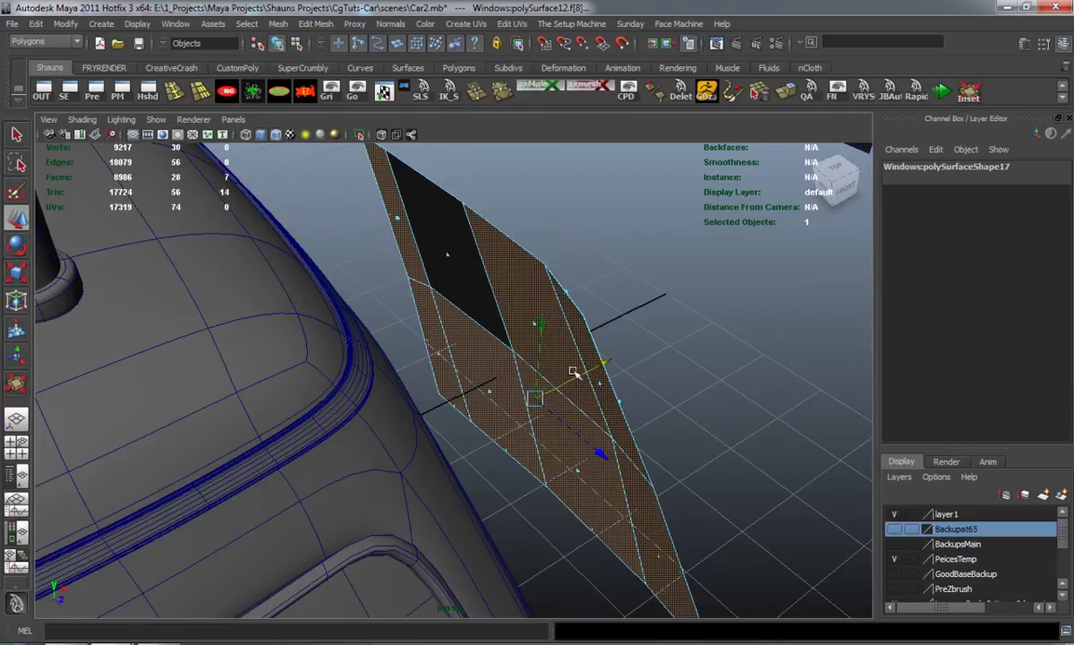
pyautogui.keyDown('shift'); pyautogui.click(447, 258); pyautogui.keyUp('shift')
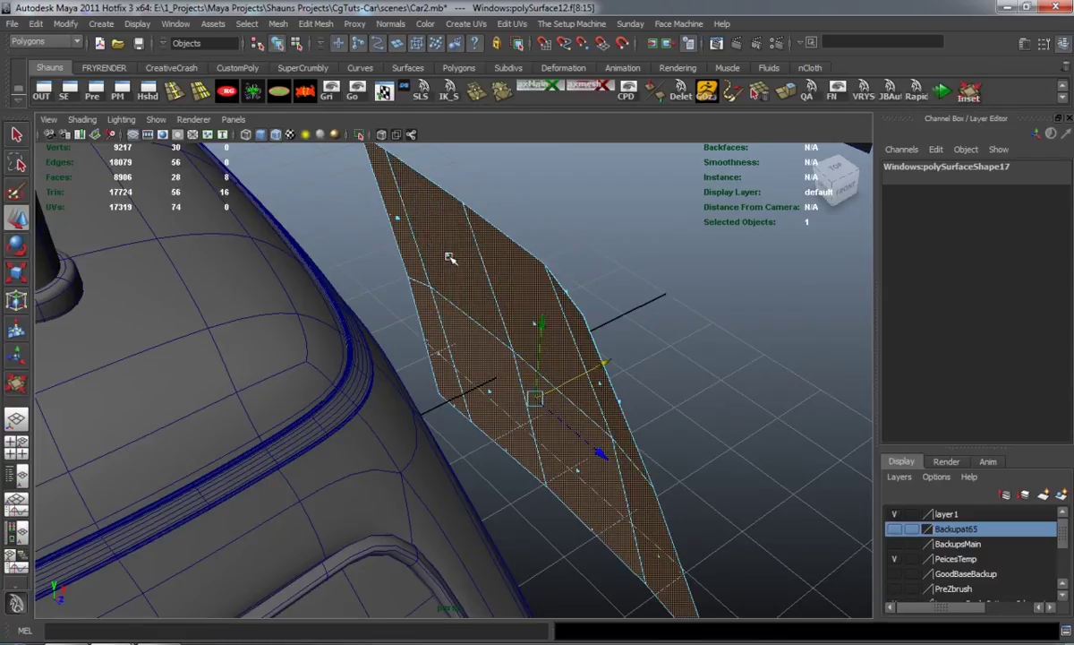
pyautogui.press('Delete')
# Step: Select the eight inner front faces of the window pane and delete them, keeping only the border strip
pyautogui.keyDown('alt'); pyautogui.moveTo(449, 257); pyautogui.dragTo(320, 229); pyautogui.keyUp('alt')
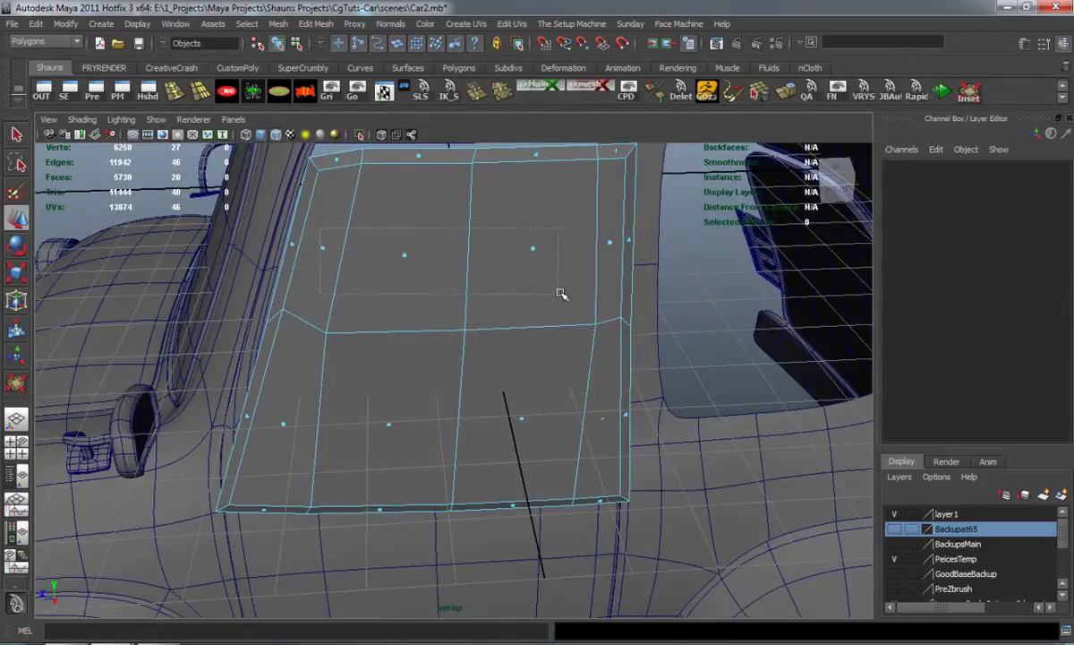
pyautogui.moveTo(614, 286); pyautogui.dragTo(615, 287)
pyautogui.keyDown('alt'); pyautogui.moveTo(426, 363); pyautogui.dragTo(430, 296, button='middle'); pyautogui.keyUp('alt')
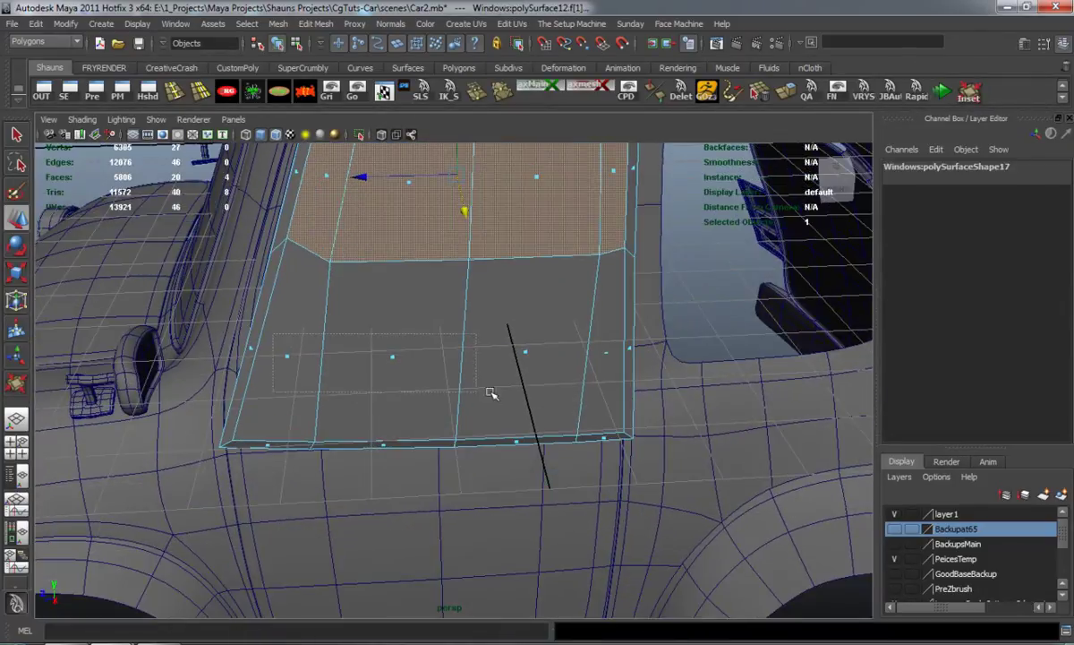
pyautogui.keyDown('shift'); pyautogui.moveTo(515, 394); pyautogui.dragTo(515, 395); pyautogui.keyUp('shift')
pyautogui.keyDown('shift'); pyautogui.moveTo(614, 370); pyautogui.dragTo(617, 373); pyautogui.keyUp('shift')
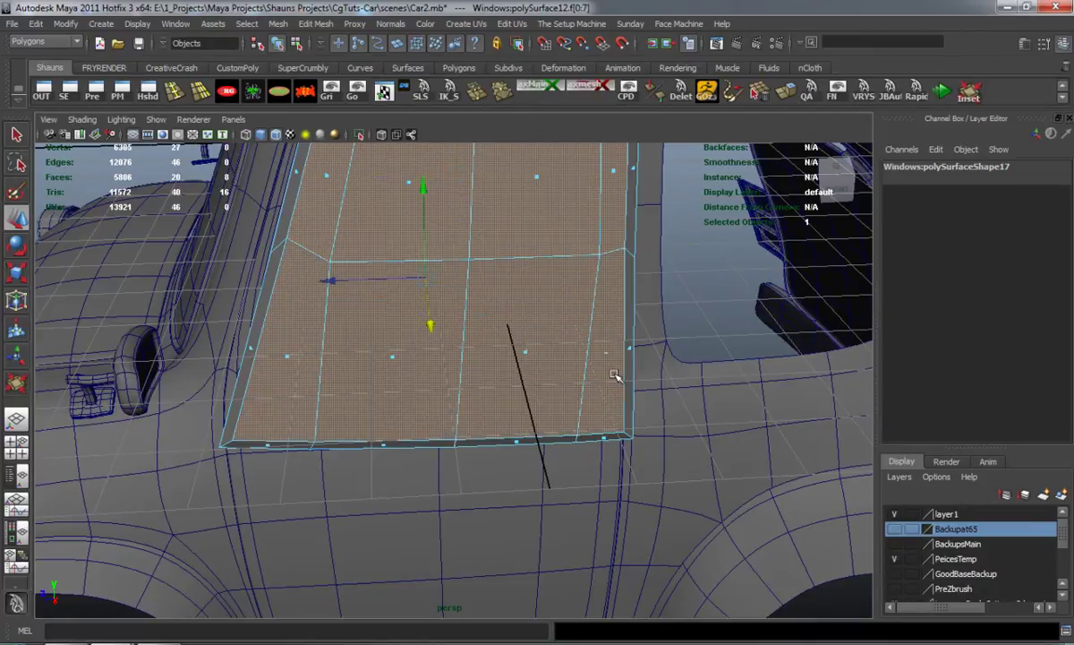
pyautogui.press('Delete')
# Step: Smooth-preview the border strip and move it back into the window opening by setting its Translate X to 0
pyautogui.press('3')
pyautogui.keyDown('alt'); pyautogui.moveTo(617, 373); pyautogui.dragTo(303, 309, button='right'); pyautogui.keyUp('alt')
pyautogui.keyDown('alt'); pyautogui.moveTo(309, 312); pyautogui.dragTo(362, 298); pyautogui.keyUp('alt')
pyautogui.moveTo(367, 227); pyautogui.dragTo(385, 215, button='right')
pyautogui.click(385, 219)
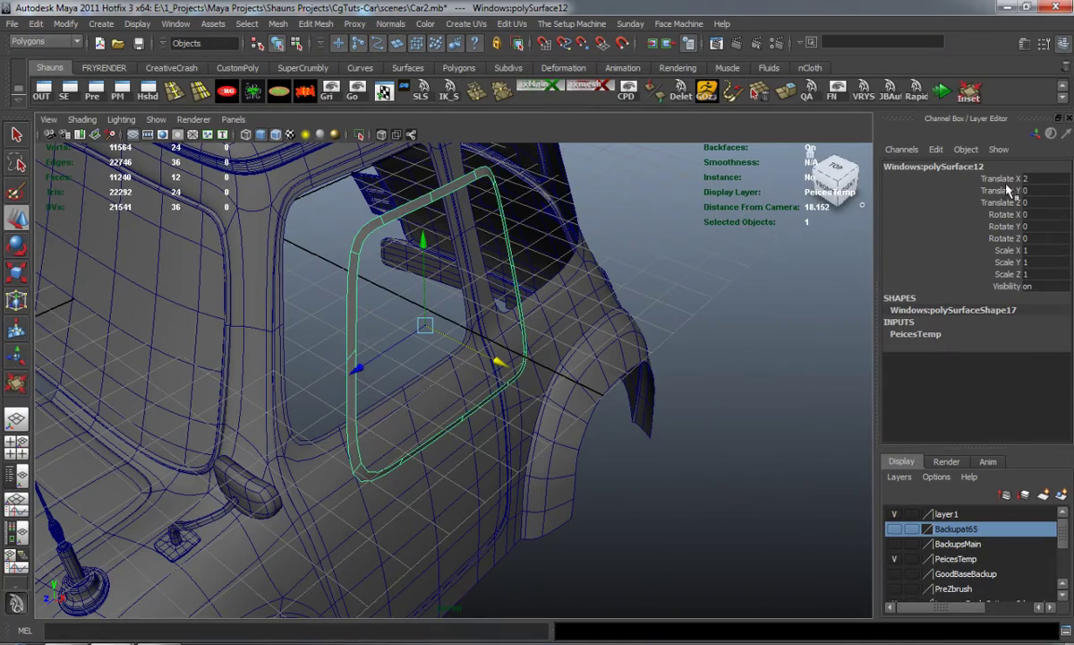
pyautogui.press('Return')
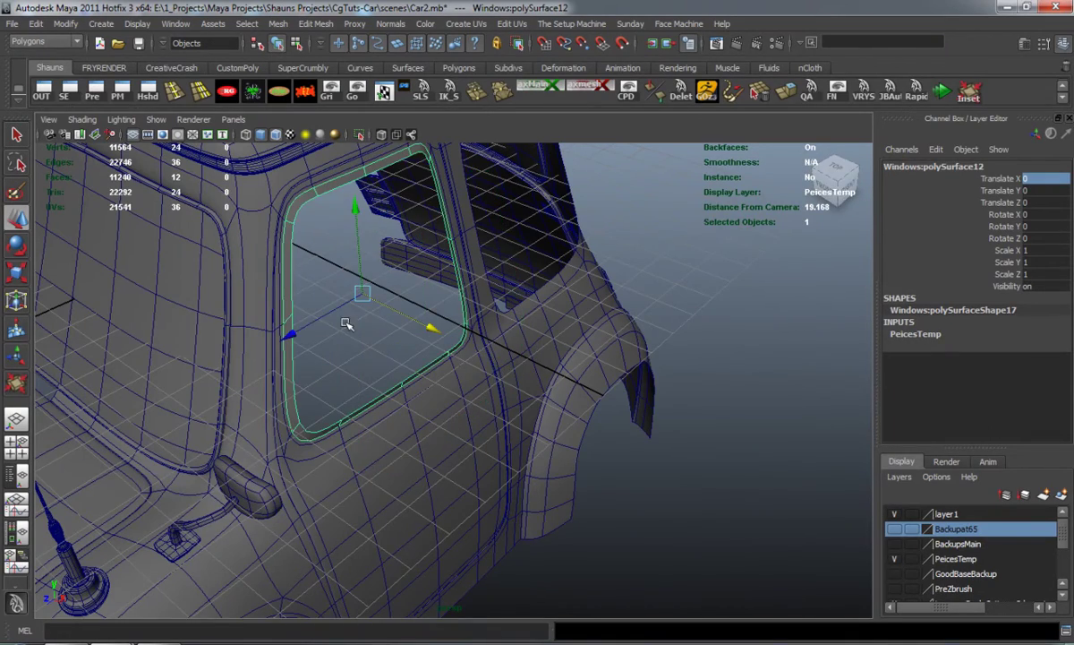
# Step: Select the inner border edge loop of the window strip and shift it slightly along X
pyautogui.keyDown('alt'); pyautogui.moveTo(349, 324); pyautogui.dragTo(475, 351, button='middle'); pyautogui.keyUp('alt')
pyautogui.keyDown('alt'); pyautogui.moveTo(475, 352); pyautogui.dragTo(499, 357, button='right'); pyautogui.keyUp('alt')
pyautogui.keyDown('alt'); pyautogui.moveTo(498, 357); pyautogui.dragTo(471, 366); pyautogui.keyUp('alt')
pyautogui.moveTo(461, 345); pyautogui.dragTo(466, 330, button='right')
pyautogui.doubleClick(469, 332)
pyautogui.press('1')
pyautogui.moveTo(700, 352); pyautogui.dragTo(695, 351)
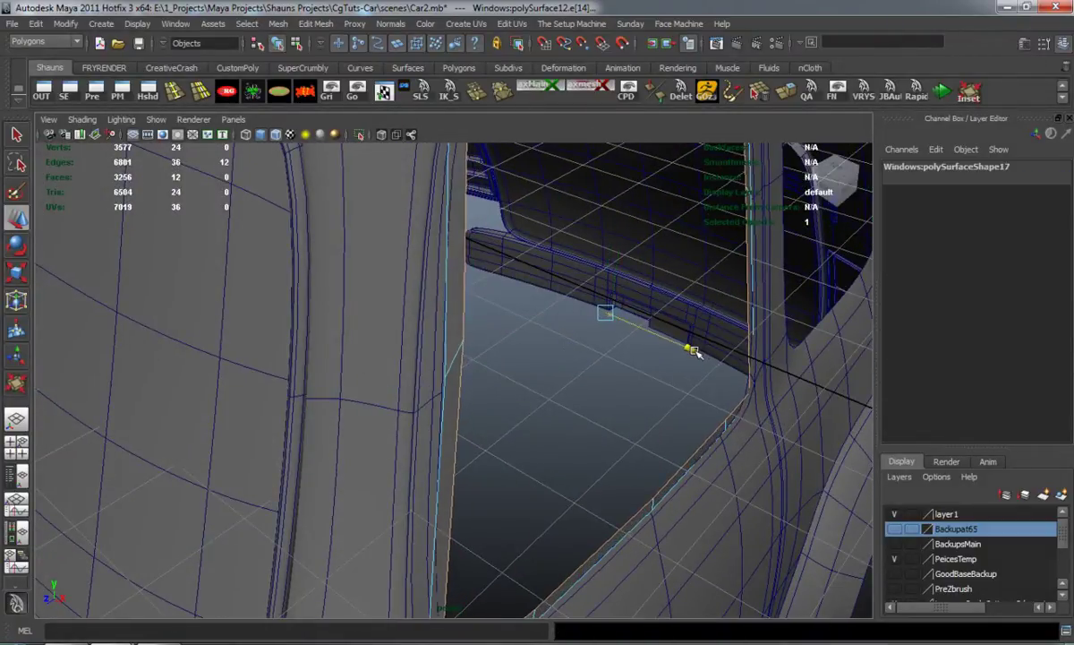
# Step: Insert an edge loop around the middle of the border strip, and undo a trial move of that loop along X
pyautogui.click(175, 91)
pyautogui.keyDown('alt'); pyautogui.moveTo(364, 293); pyautogui.dragTo(447, 343, button='right'); pyautogui.keyUp('alt')
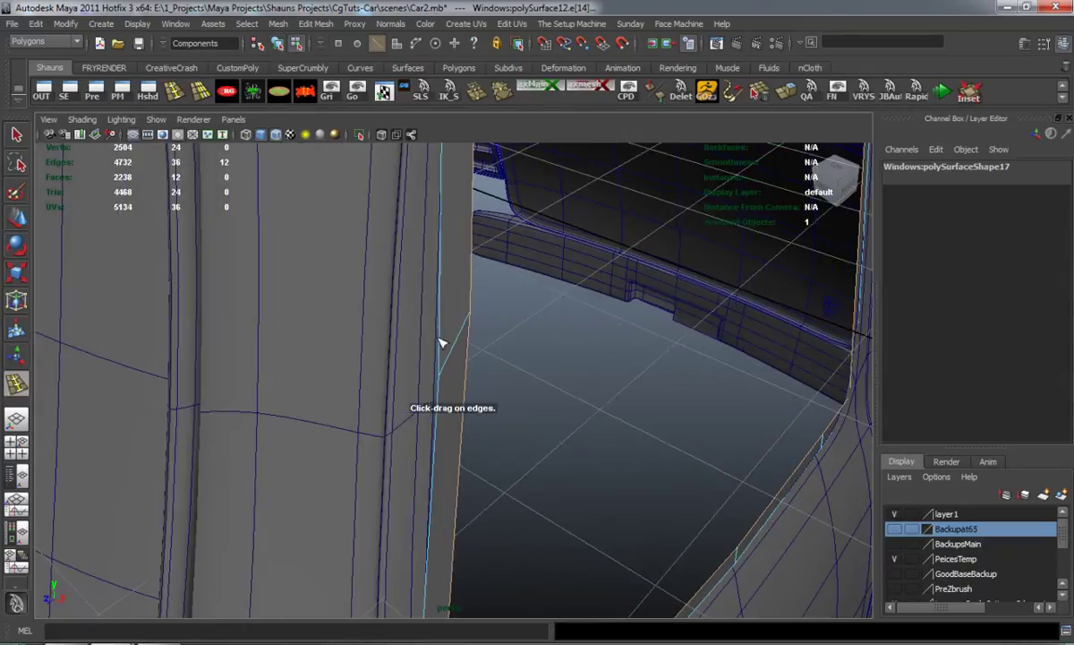
pyautogui.click(457, 344)
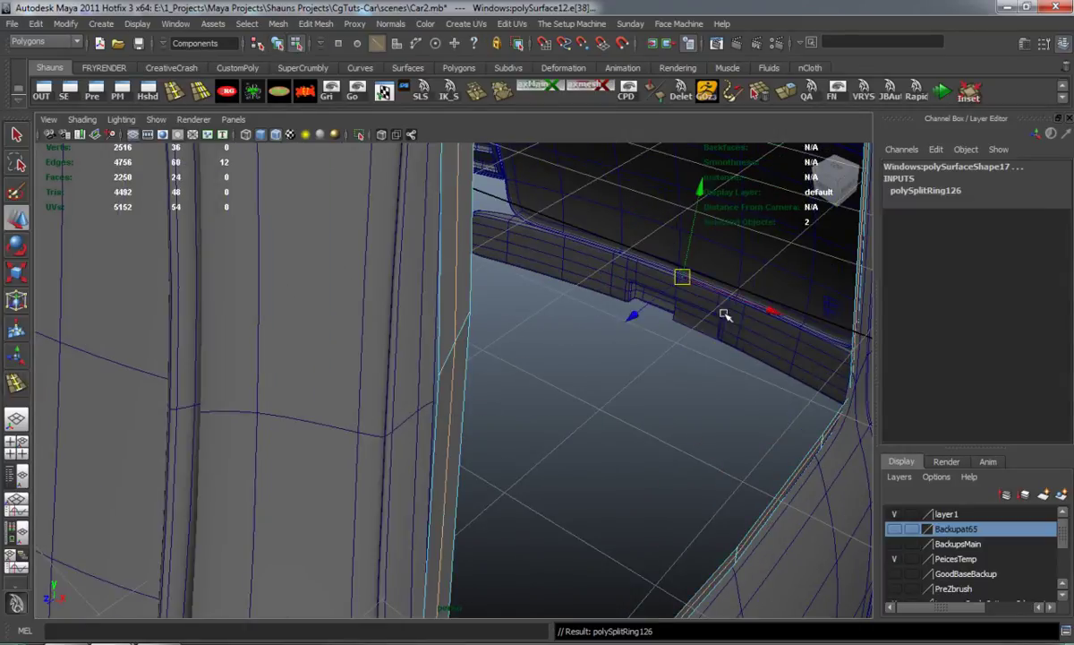
pyautogui.moveTo(772, 310); pyautogui.dragTo(774, 312)
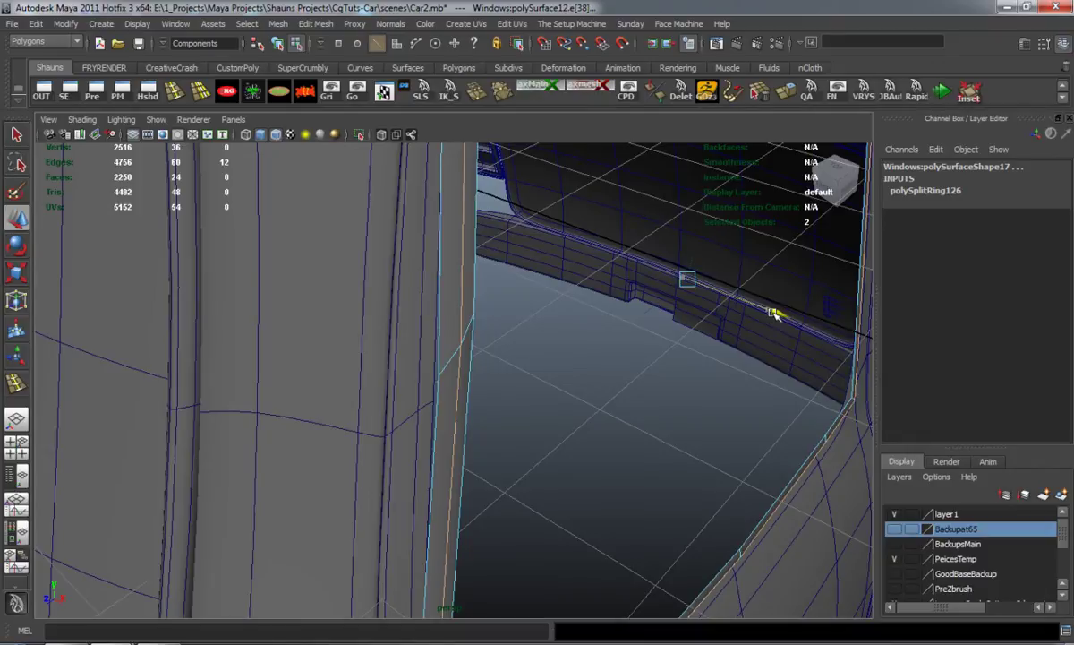
pyautogui.hotkey('ctrl', 'z')
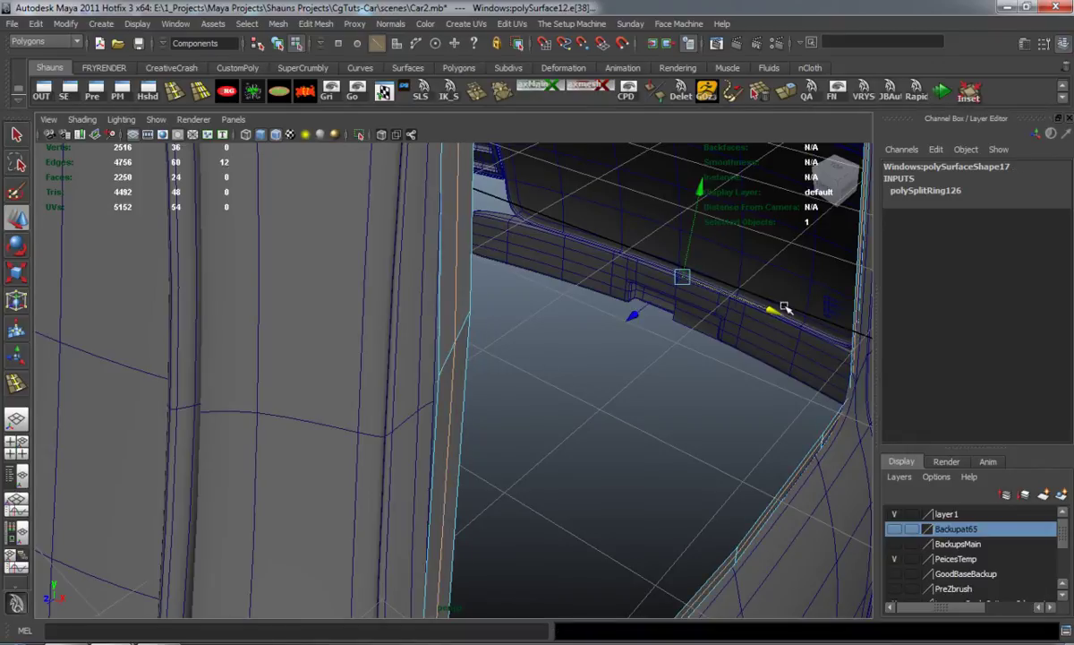
pyautogui.click(534, 382)
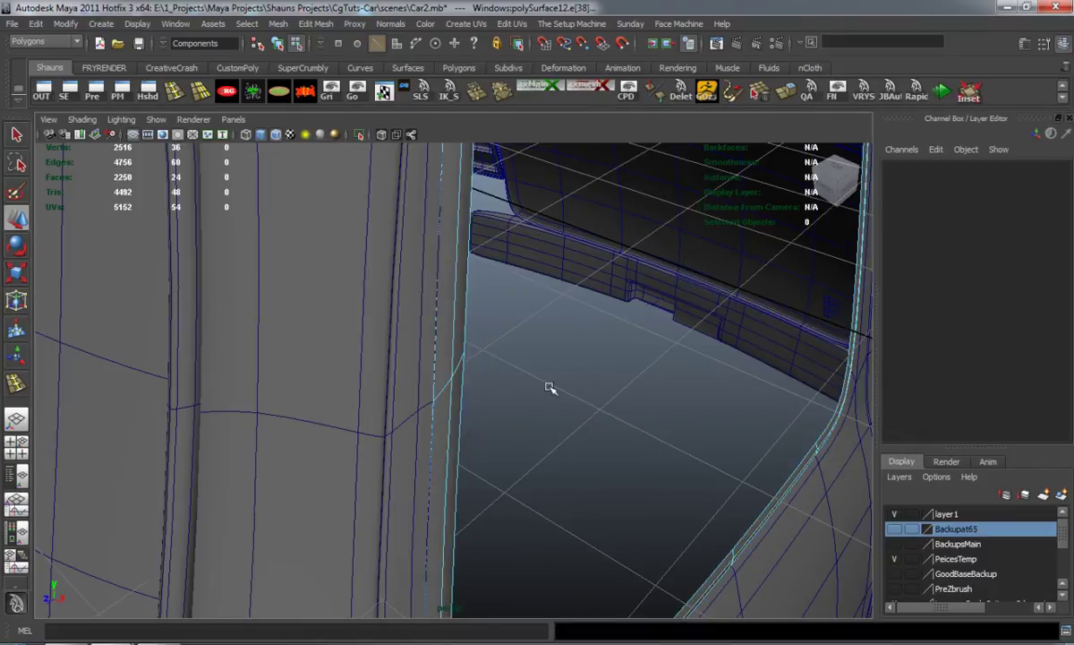
pyautogui.keyDown('alt'); pyautogui.moveTo(535, 383); pyautogui.dragTo(355, 363); pyautogui.keyUp('alt')
pyautogui.press('1')
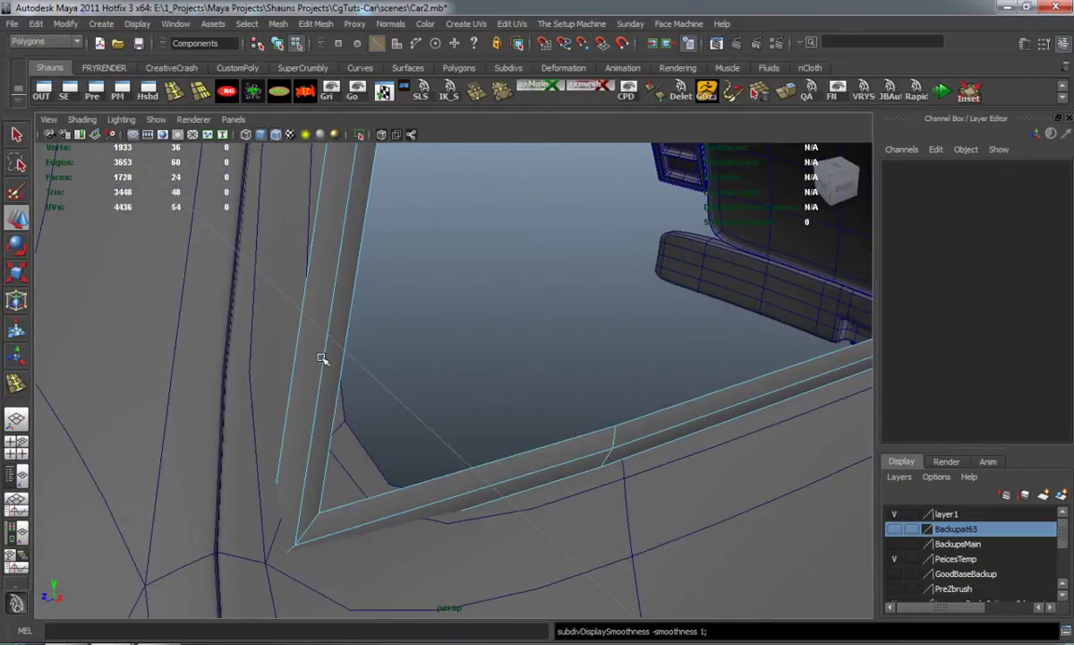
# Step: Select the strip's outer border edges and extrude them twice, offsetting the second extrusion by a Local Translate Z of about -0.032
pyautogui.press('3')
pyautogui.moveTo(345, 312); pyautogui.dragTo(343, 276, button='right')
pyautogui.doubleClick(309, 270)
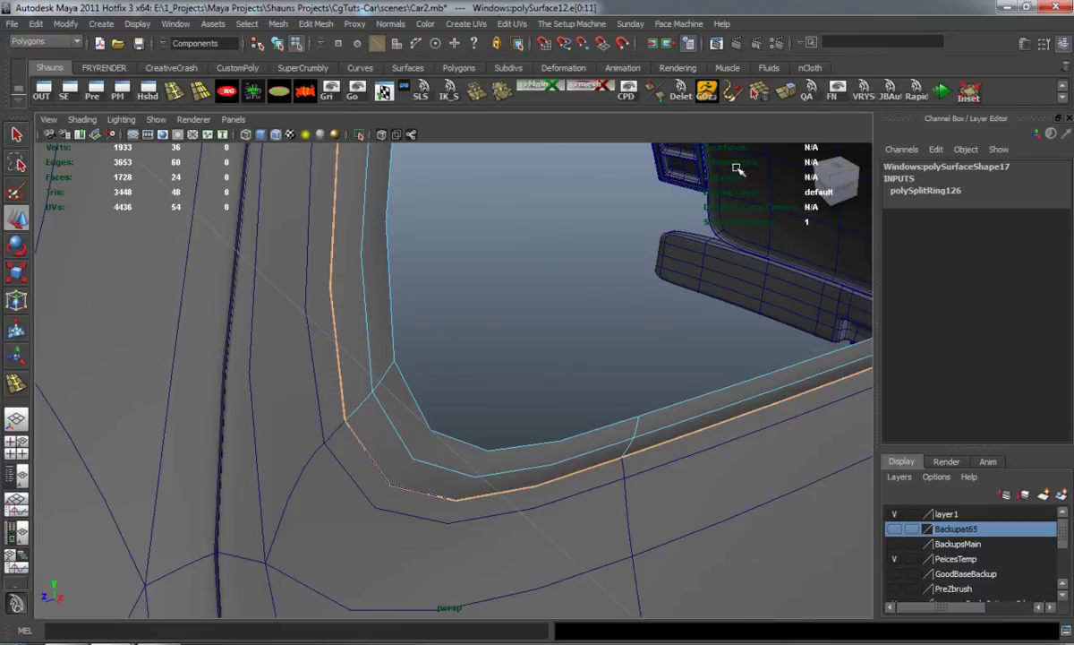
pyautogui.keyDown('alt'); pyautogui.moveTo(586, 298); pyautogui.dragTo(488, 338); pyautogui.keyUp('alt')
pyautogui.keyDown('alt'); pyautogui.moveTo(488, 338); pyautogui.dragTo(590, 341, button='right'); pyautogui.keyUp('alt')
pyautogui.moveTo(616, 308); pyautogui.dragTo(430, 318)
pyautogui.press('g')
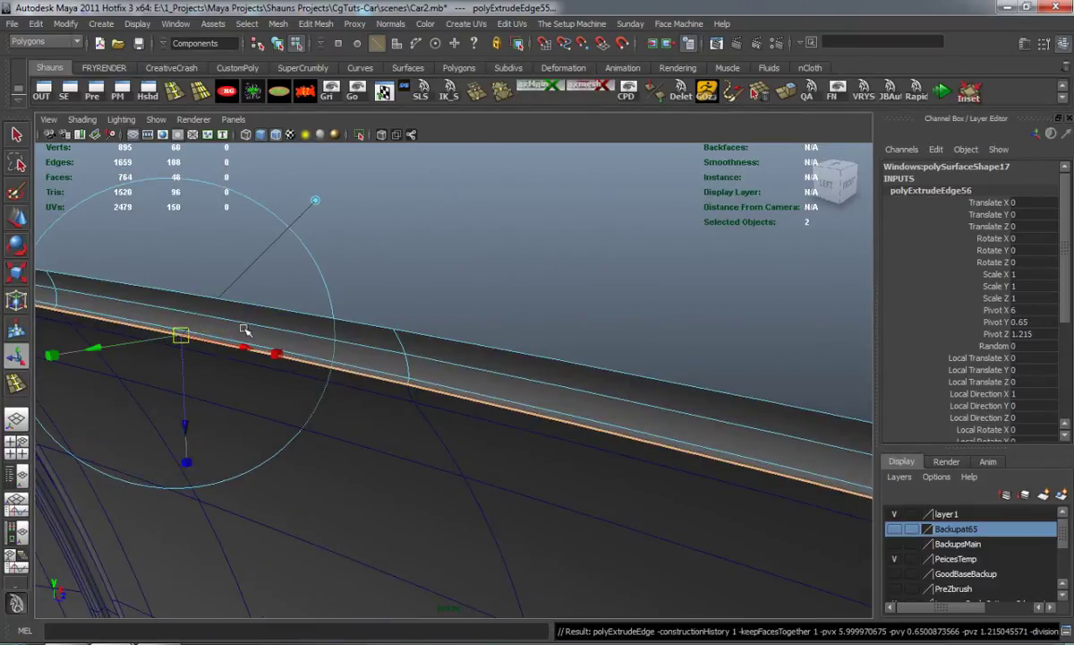
pyautogui.moveTo(195, 421); pyautogui.dragTo(180, 422)
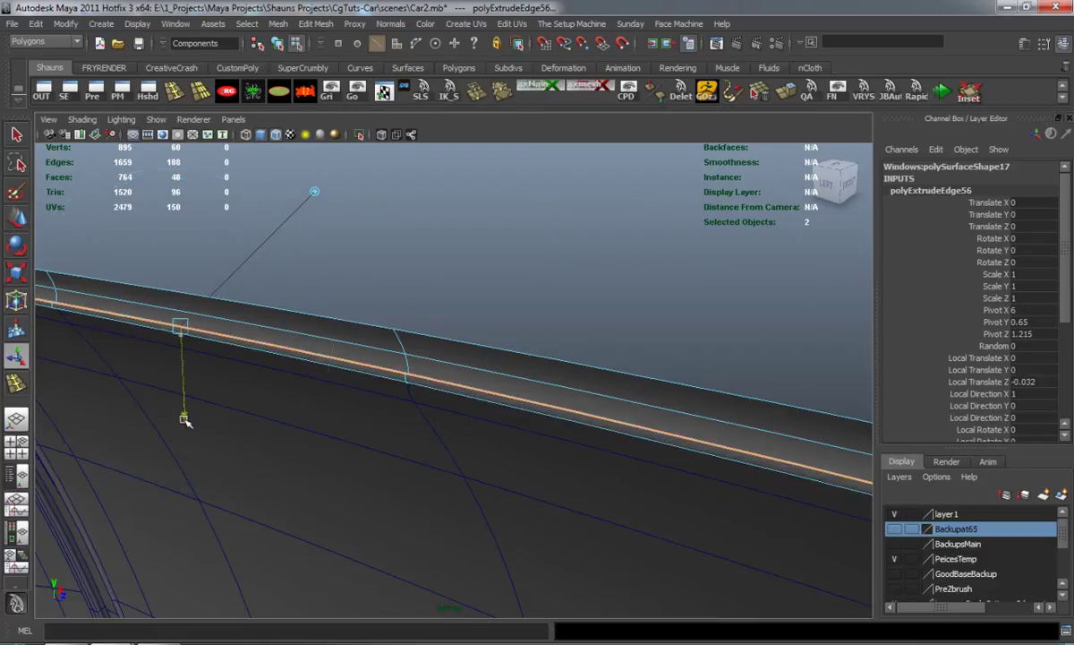
# Step: Select the strip's inner border edges and extrude them twice to form a folded inner rim
pyautogui.click(378, 324)
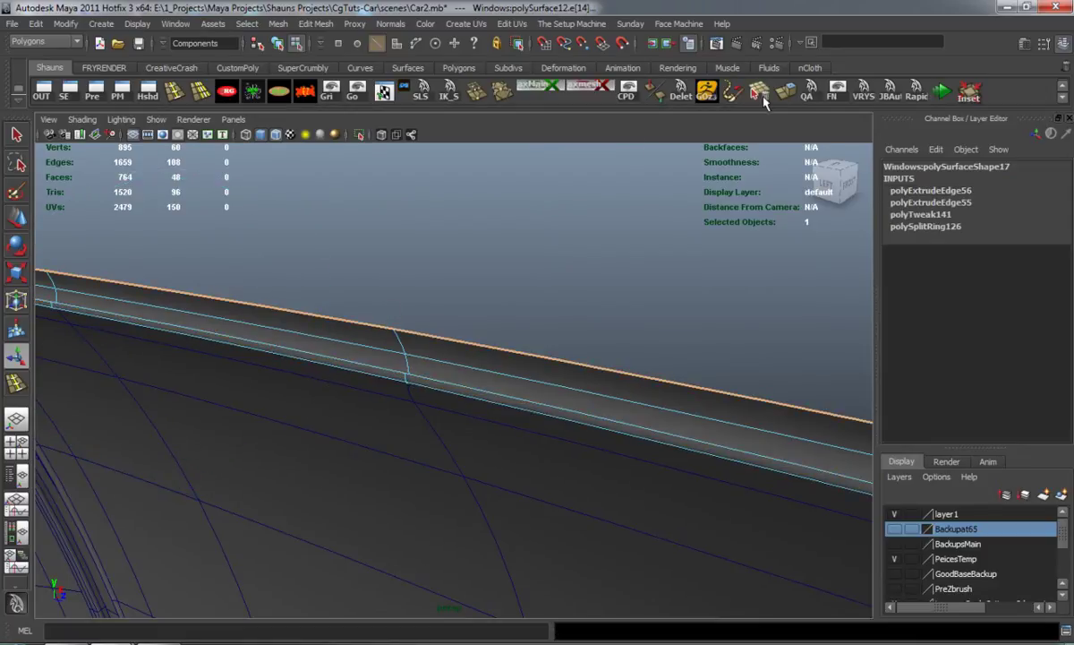
pyautogui.press('g')
pyautogui.moveTo(233, 236); pyautogui.dragTo(228, 240)
pyautogui.press('g')
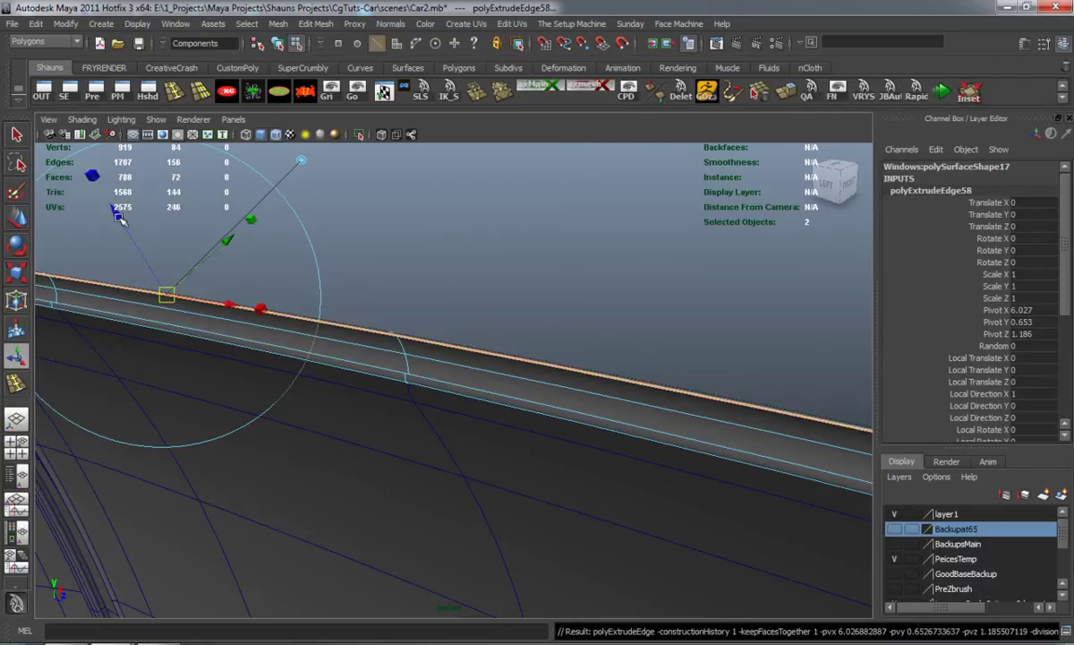
pyautogui.click(426, 230)
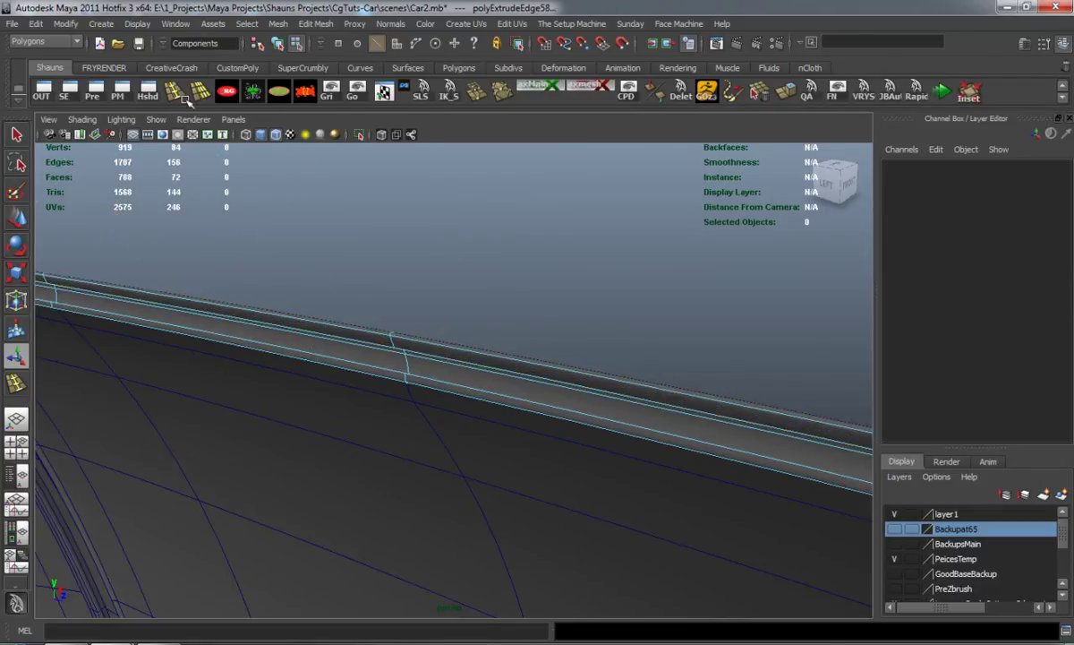
# Step: Insert five supporting edge loops along the strip's folded rims and front faces, and show it with smooth preview
pyautogui.click(179, 95)
pyautogui.click(367, 326)
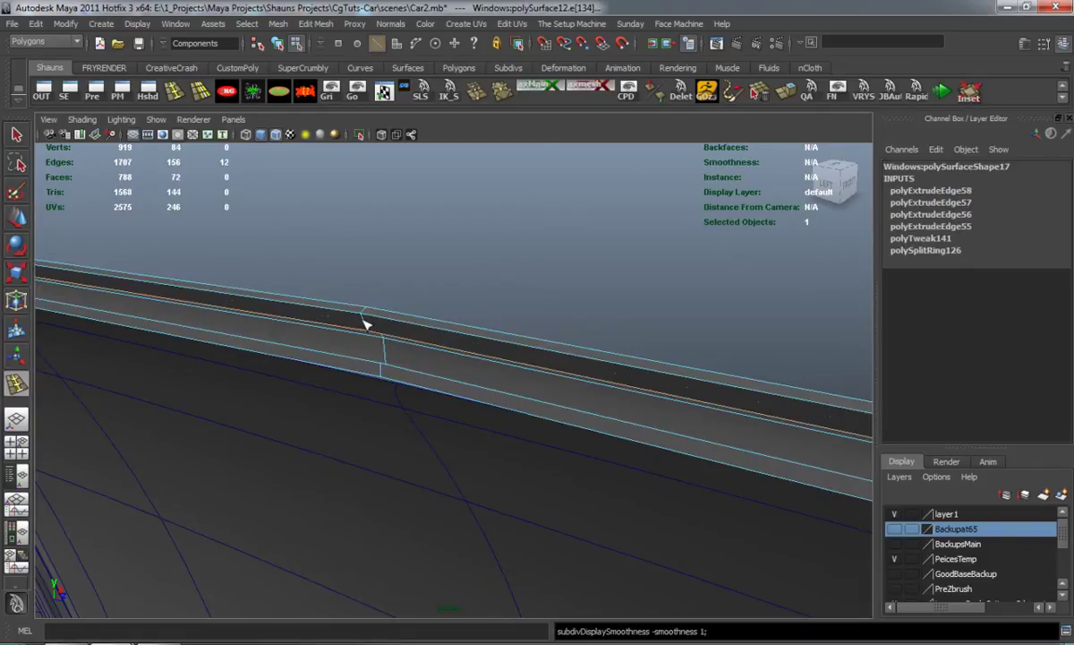
pyautogui.click(380, 374)
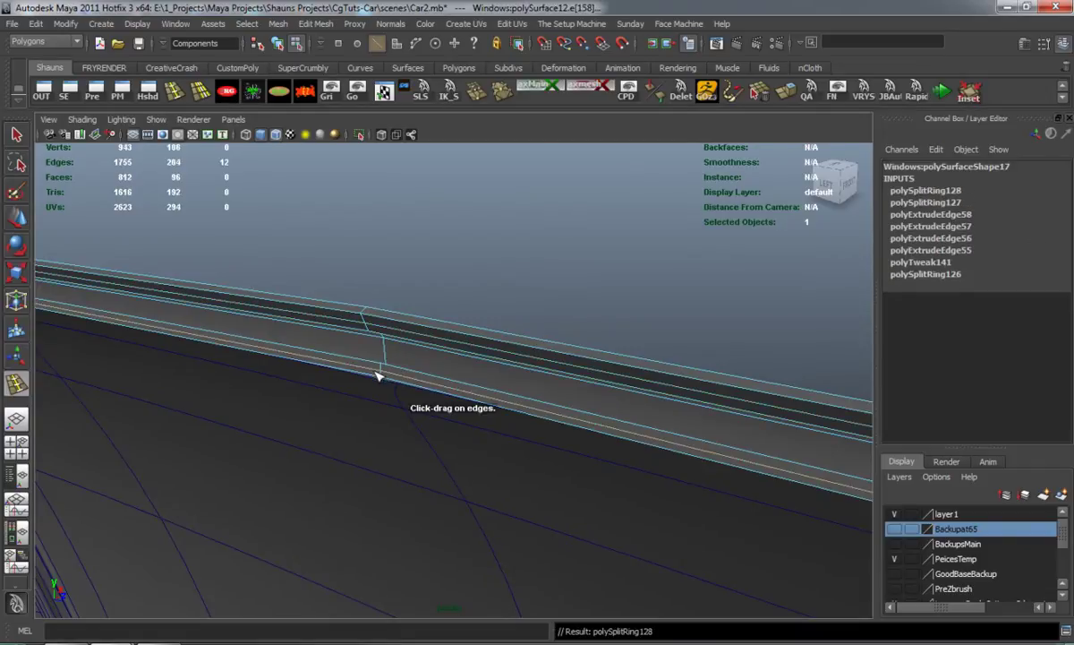
pyautogui.keyDown('alt'); pyautogui.moveTo(377, 376); pyautogui.dragTo(264, 380); pyautogui.keyUp('alt')
pyautogui.click(304, 389)
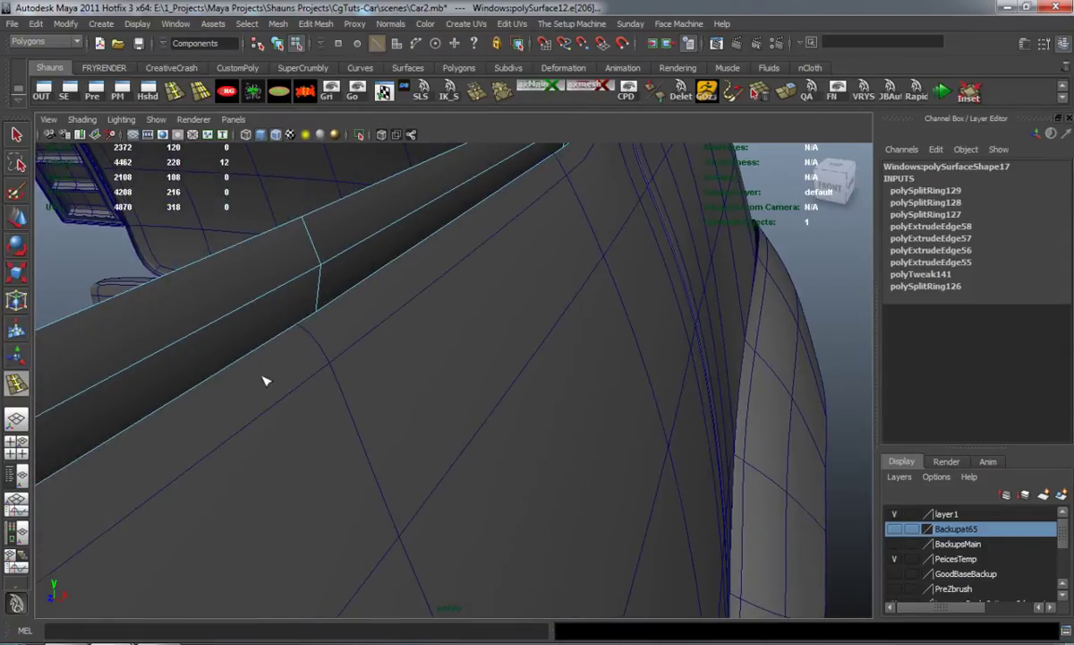
pyautogui.click(307, 229)
pyautogui.moveTo(319, 295); pyautogui.dragTo(318, 306)
pyautogui.press('w')
pyautogui.press('3')
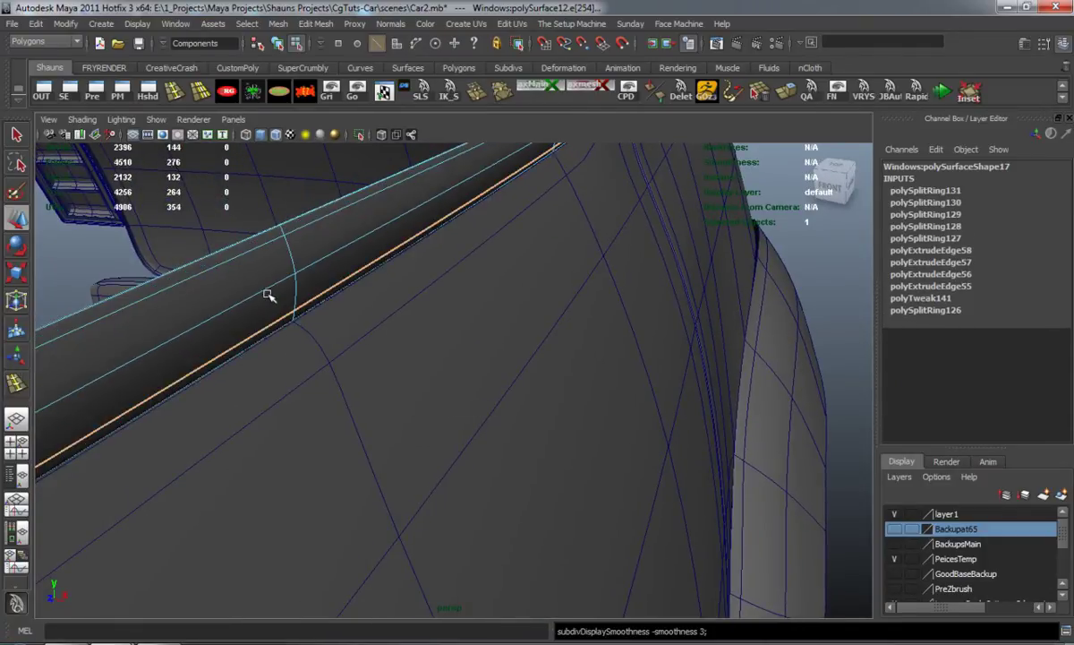
# Step: Select the separate window pane beside the car and set its Translate X to 0
pyautogui.moveTo(266, 293); pyautogui.dragTo(312, 283, button='right')
pyautogui.keyDown('alt'); pyautogui.moveTo(312, 284); pyautogui.dragTo(425, 370); pyautogui.keyUp('alt')
pyautogui.click(683, 379)
pyautogui.click(186, 257)
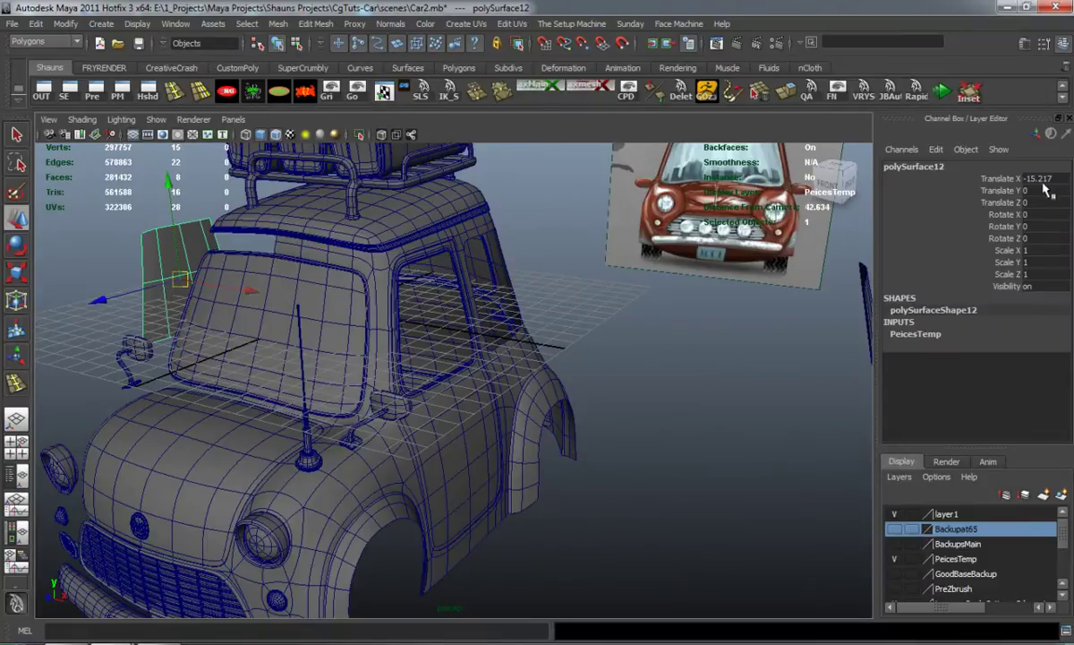
pyautogui.press('Return')
# Step: Extrude the window pane's faces with a Local Translate Z of about -0.077 to give it thickness, and return to object selection
pyautogui.scroll(5, 476, 321)
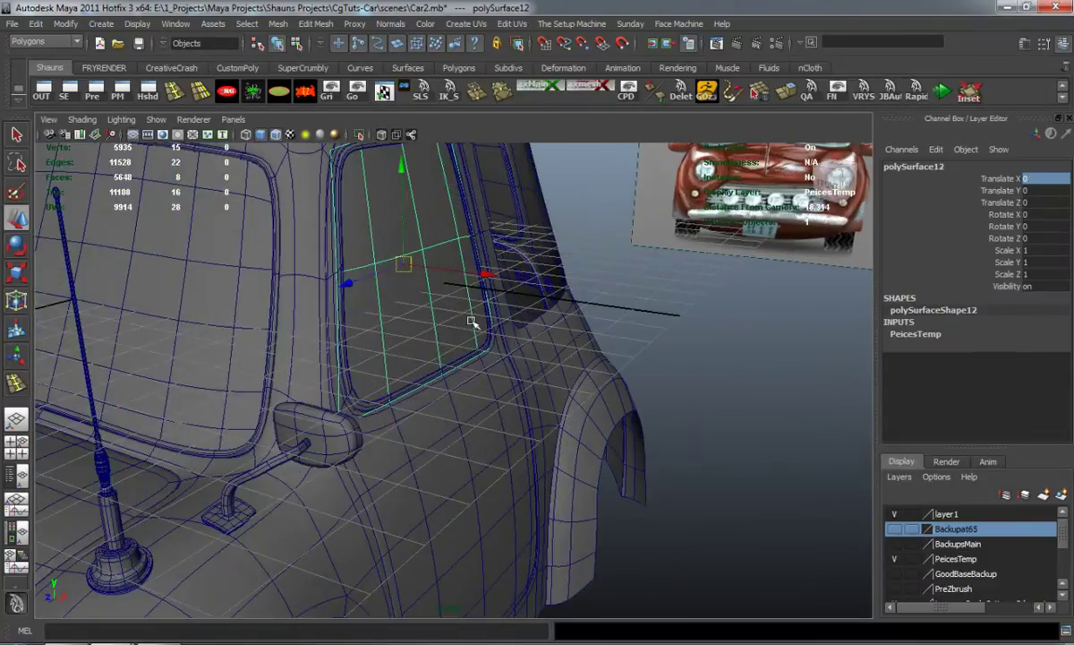
pyautogui.keyDown('alt'); pyautogui.moveTo(466, 322); pyautogui.dragTo(453, 333); pyautogui.keyUp('alt')
pyautogui.keyDown('alt'); pyautogui.moveTo(453, 333); pyautogui.dragTo(487, 383, button='middle'); pyautogui.keyUp('alt')
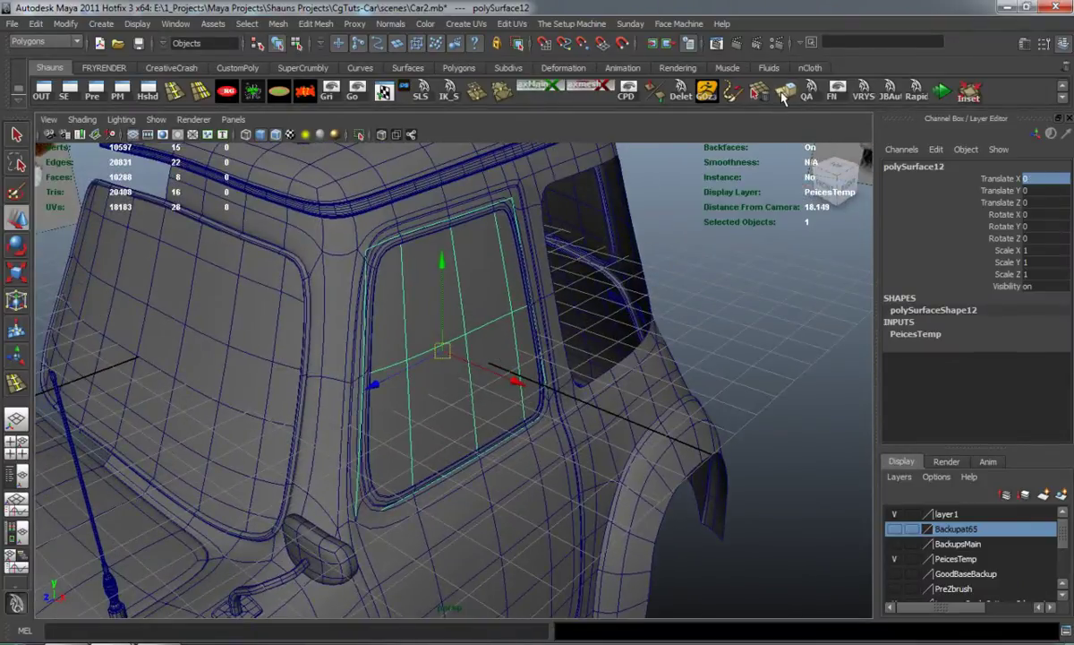
pyautogui.click(783, 93)
pyautogui.press('1')
pyautogui.moveTo(578, 395); pyautogui.dragTo(575, 393)
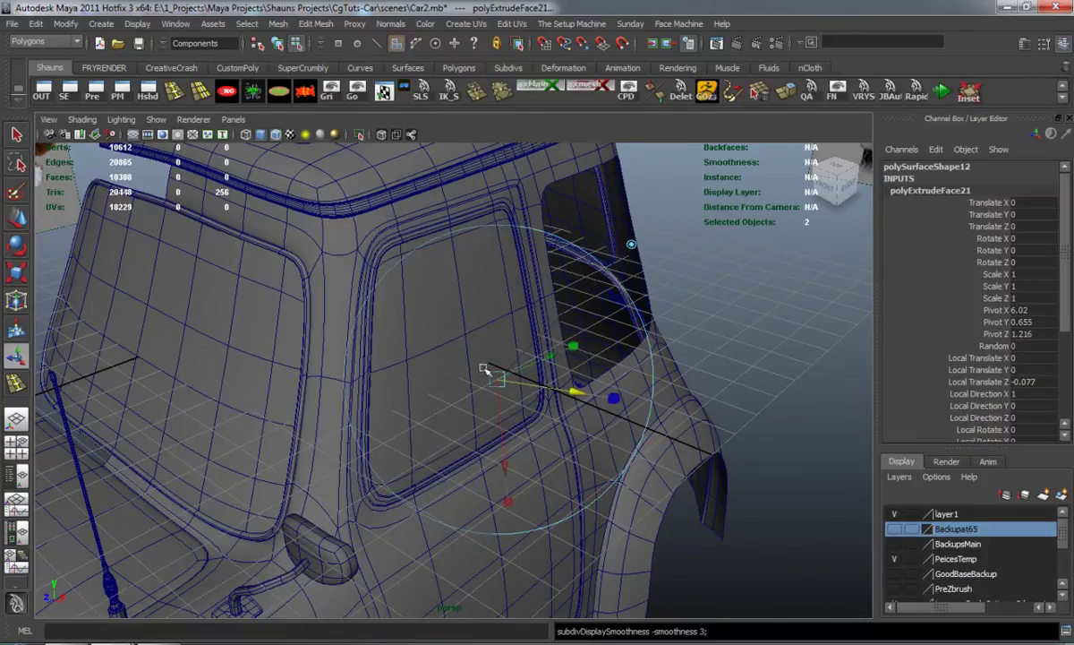
pyautogui.moveTo(463, 356); pyautogui.dragTo(736, 312, button='right')
pyautogui.click(736, 311)
# Step: Delete the window pane's construction history and move it outward to a Translate X of about 0.051
pyautogui.keyDown('alt'); pyautogui.moveTo(520, 413); pyautogui.dragTo(358, 402); pyautogui.keyUp('alt')
pyautogui.keyDown('alt'); pyautogui.moveTo(358, 402); pyautogui.dragTo(376, 396, button='right'); pyautogui.keyUp('alt')
pyautogui.keyDown('alt'); pyautogui.moveTo(376, 396); pyautogui.dragTo(467, 420); pyautogui.keyUp('alt')
pyautogui.click(527, 375)
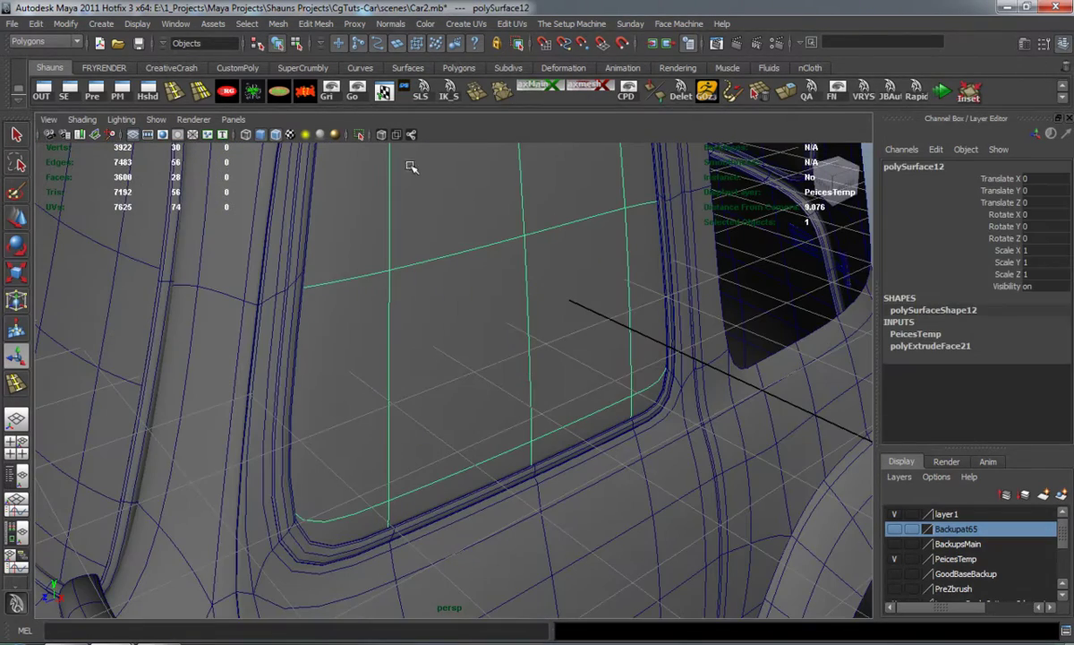
pyautogui.click(309, 100)
pyautogui.press('w')
pyautogui.moveTo(498, 281); pyautogui.dragTo(530, 303)
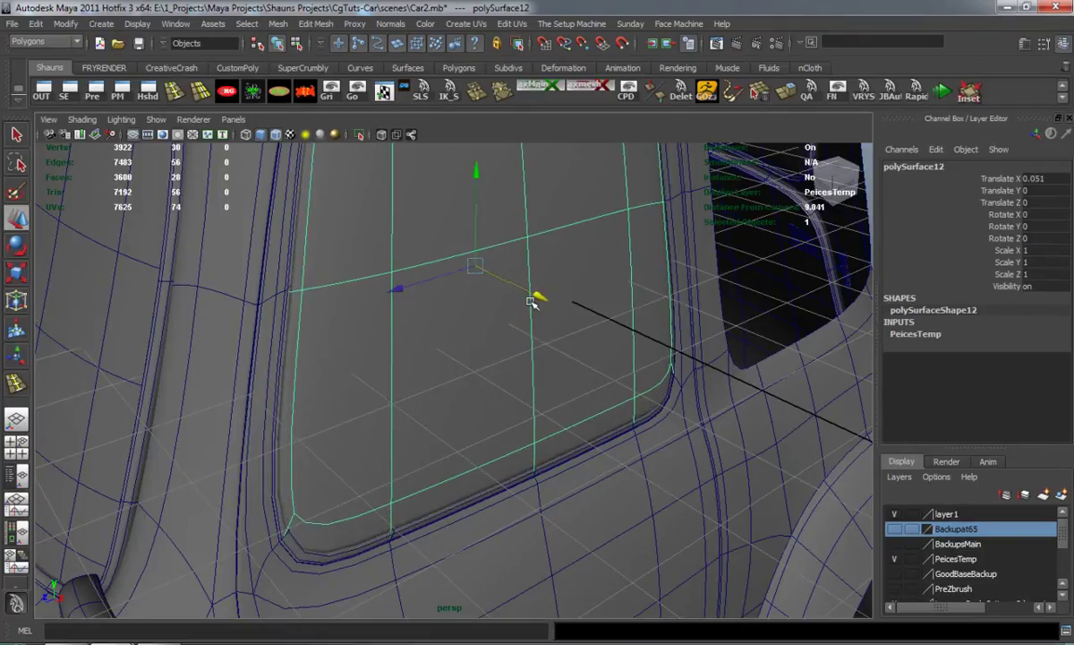
# Step: Try scaling the window pane uniformly to about 0.985 and undo the scaling
pyautogui.press('r')
pyautogui.moveTo(474, 265); pyautogui.dragTo(471, 266)
pyautogui.press('1')
pyautogui.keyDown('alt'); pyautogui.moveTo(467, 354); pyautogui.dragTo(441, 369); pyautogui.keyUp('alt')
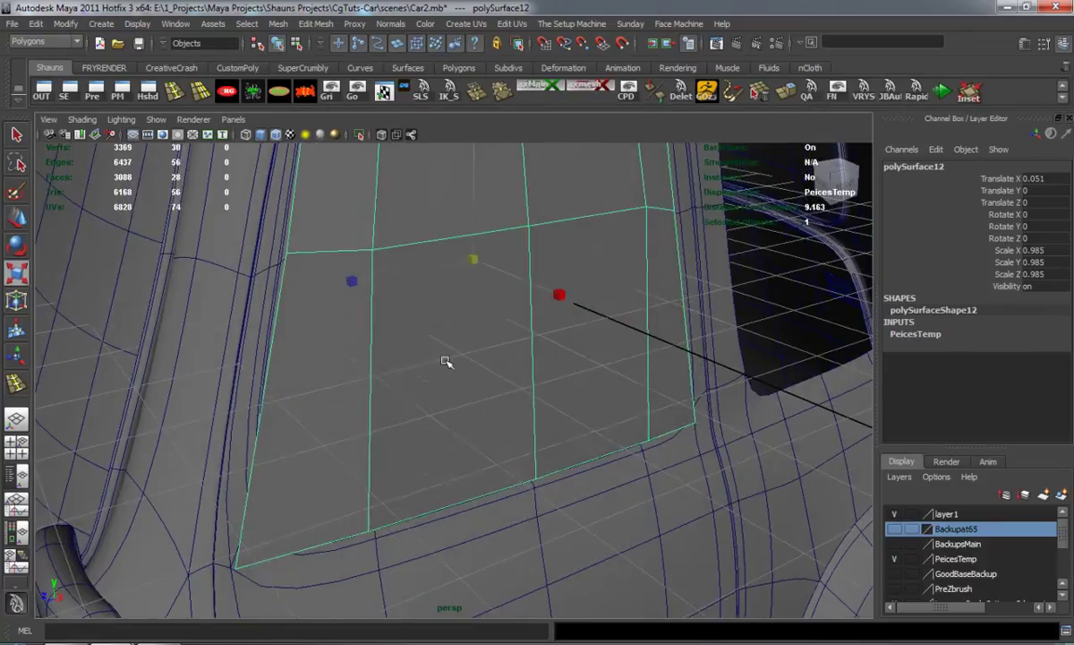
pyautogui.press('3')
pyautogui.keyDown('alt'); pyautogui.moveTo(413, 410); pyautogui.dragTo(460, 330, button='middle'); pyautogui.keyUp('alt')
pyautogui.hotkey('ctrl', 'z')
pyautogui.press('z')
pyautogui.press('z')
pyautogui.press('z')
pyautogui.press('z')
# Step: Insert two supporting edge loops around the window pane's thin side faces and show it with smooth preview
pyautogui.keyDown('alt'); pyautogui.moveTo(450, 310); pyautogui.dragTo(506, 357, button='right'); pyautogui.keyUp('alt')
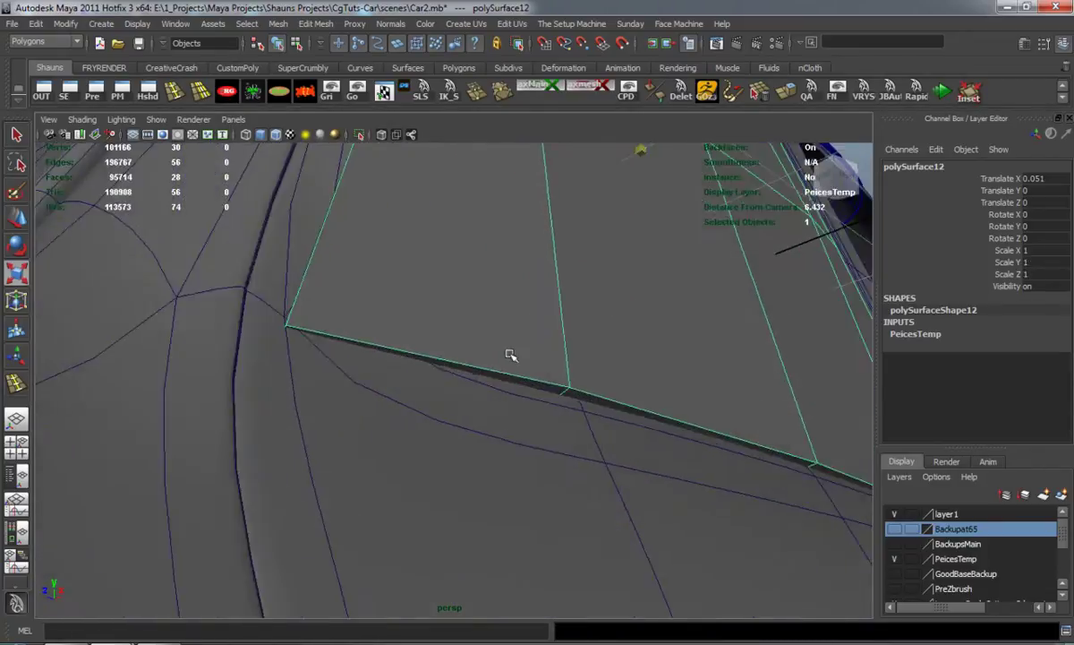
pyautogui.keyDown('alt'); pyautogui.moveTo(505, 357); pyautogui.dragTo(410, 276); pyautogui.keyUp('alt')
pyautogui.click(174, 94)
pyautogui.press('z')
pyautogui.click(487, 305)
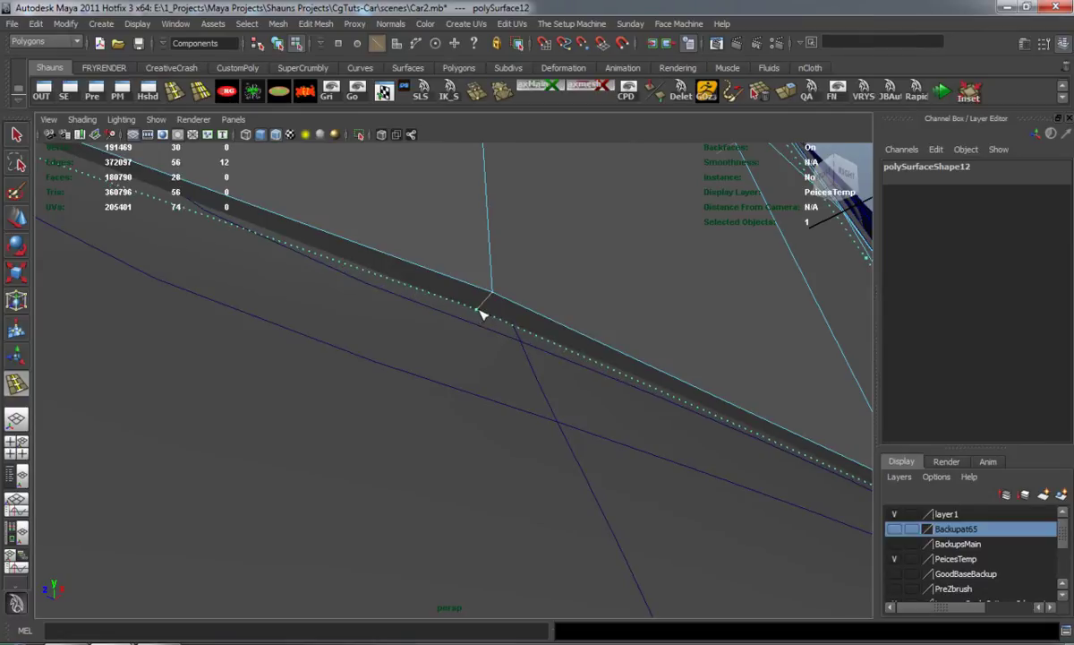
pyautogui.moveTo(481, 314); pyautogui.dragTo(486, 293)
pyautogui.press('w')
pyautogui.press('3')
pyautogui.moveTo(481, 276); pyautogui.dragTo(537, 260, button='right')
pyautogui.scroll(-8, 525, 323)
pyautogui.keyDown('alt'); pyautogui.moveTo(525, 343); pyautogui.dragTo(635, 396); pyautogui.keyUp('alt')
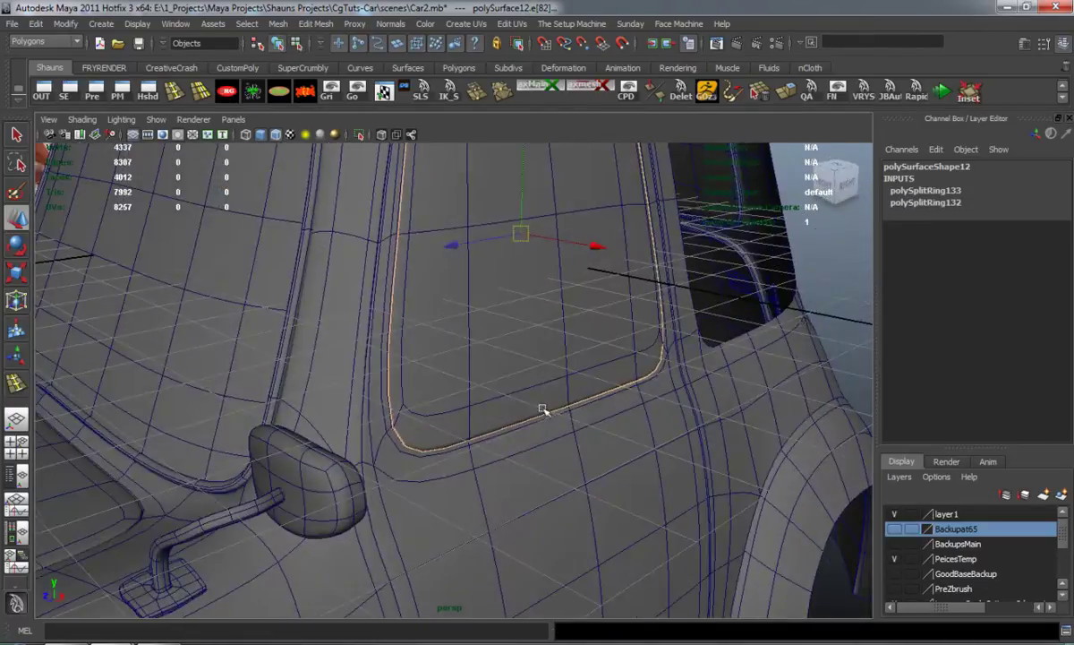
pyautogui.click(833, 308)
# Step: Move the window pane inward to a Translate X of about 0.021 and scale it along X to about 0.94
pyautogui.scroll(5, 481, 419)
pyautogui.keyDown('alt'); pyautogui.moveTo(481, 419); pyautogui.dragTo(453, 363); pyautogui.keyUp('alt')
pyautogui.scroll(3, 436, 369)
pyautogui.press('z')
pyautogui.press('z')
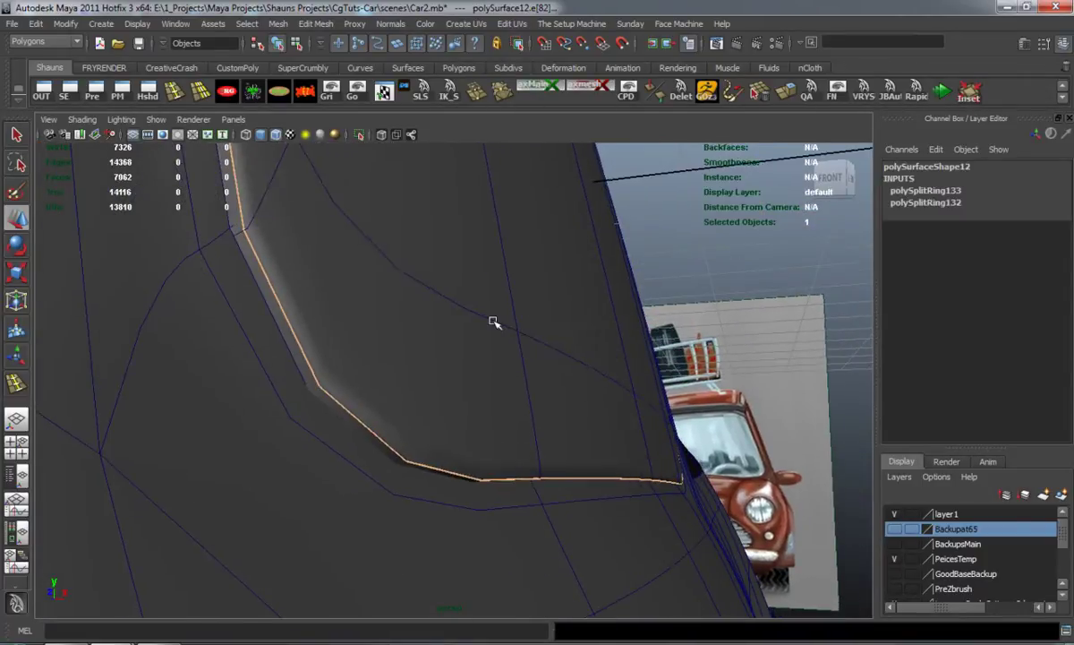
pyautogui.keyDown('alt'); pyautogui.moveTo(523, 319); pyautogui.dragTo(593, 430, button='middle'); pyautogui.keyUp('alt')
pyautogui.keyDown('alt'); pyautogui.moveTo(561, 298); pyautogui.dragTo(554, 374, button='middle'); pyautogui.keyUp('alt')
pyautogui.keyDown('alt'); pyautogui.moveTo(554, 374); pyautogui.dragTo(548, 331); pyautogui.keyUp('alt')
pyautogui.moveTo(600, 244); pyautogui.dragTo(596, 243)
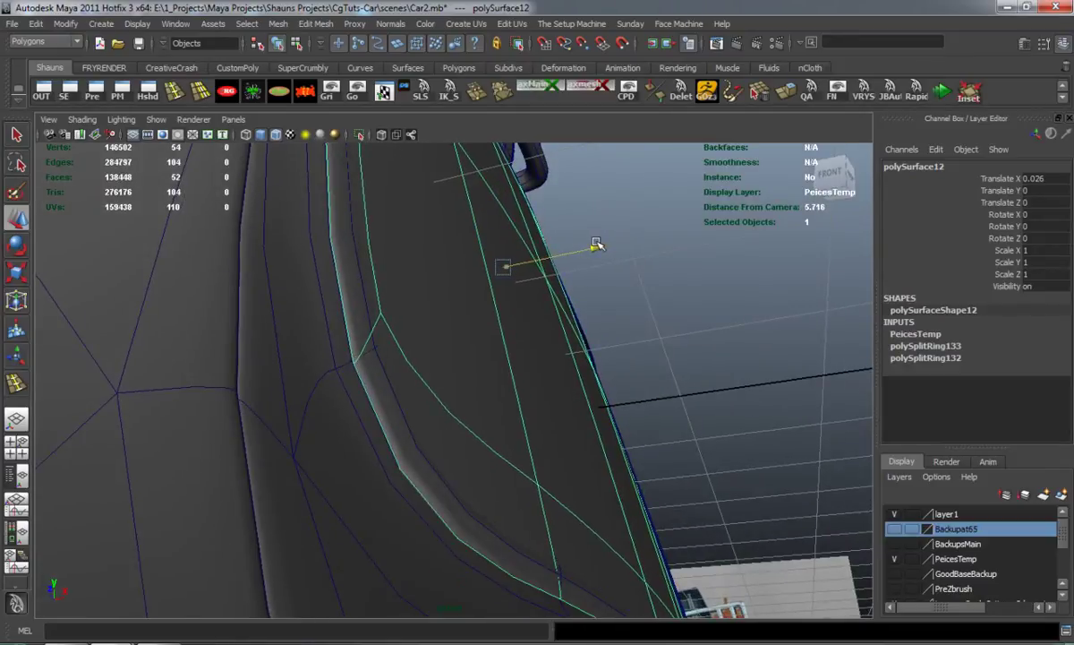
pyautogui.moveTo(632, 245); pyautogui.dragTo(628, 240)
# Step: Select the window pane's upper vertices and shift them along X to fit the pane to the window frame
pyautogui.keyDown('alt'); pyautogui.moveTo(629, 240); pyautogui.dragTo(484, 319); pyautogui.keyUp('alt')
pyautogui.scroll(-5, 371, 308)
pyautogui.keyDown('alt'); pyautogui.moveTo(484, 318); pyautogui.dragTo(431, 422, button='middle'); pyautogui.keyUp('alt')
pyautogui.keyDown('alt'); pyautogui.moveTo(431, 422); pyautogui.dragTo(547, 408); pyautogui.keyUp('alt')
pyautogui.moveTo(465, 304); pyautogui.dragTo(431, 293, button='right')
pyautogui.keyDown('alt'); pyautogui.moveTo(431, 293); pyautogui.dragTo(297, 271); pyautogui.keyUp('alt')
pyautogui.moveTo(730, 436); pyautogui.dragTo(729, 435)
pyautogui.keyDown('alt'); pyautogui.moveTo(571, 425); pyautogui.dragTo(626, 385); pyautogui.keyUp('alt')
pyautogui.scroll(3, 626, 385)
pyautogui.keyDown('alt'); pyautogui.moveTo(601, 331); pyautogui.dragTo(398, 304); pyautogui.keyUp('alt')
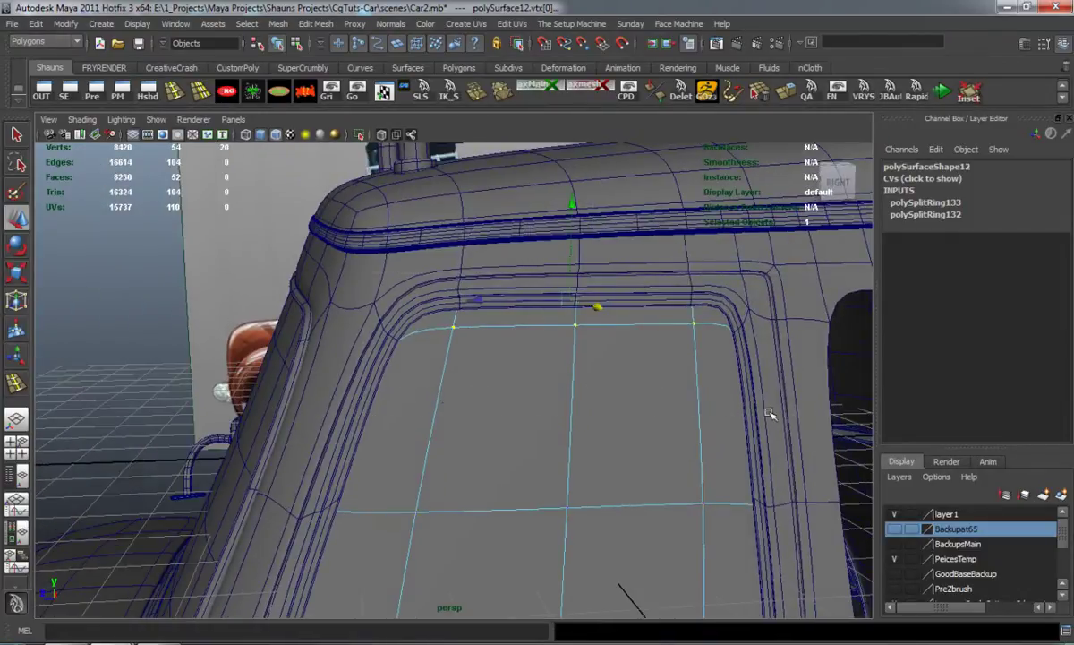
pyautogui.keyDown('alt'); pyautogui.moveTo(733, 410); pyautogui.dragTo(423, 384); pyautogui.keyUp('alt')
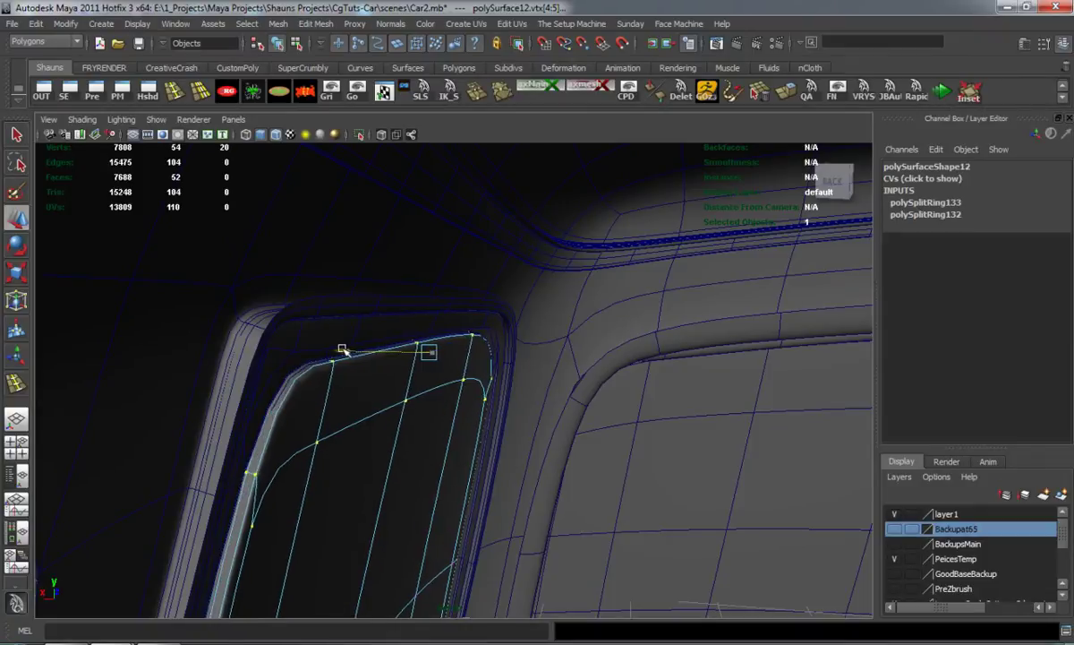
pyautogui.keyDown('alt'); pyautogui.moveTo(340, 350); pyautogui.dragTo(423, 370); pyautogui.keyUp('alt')
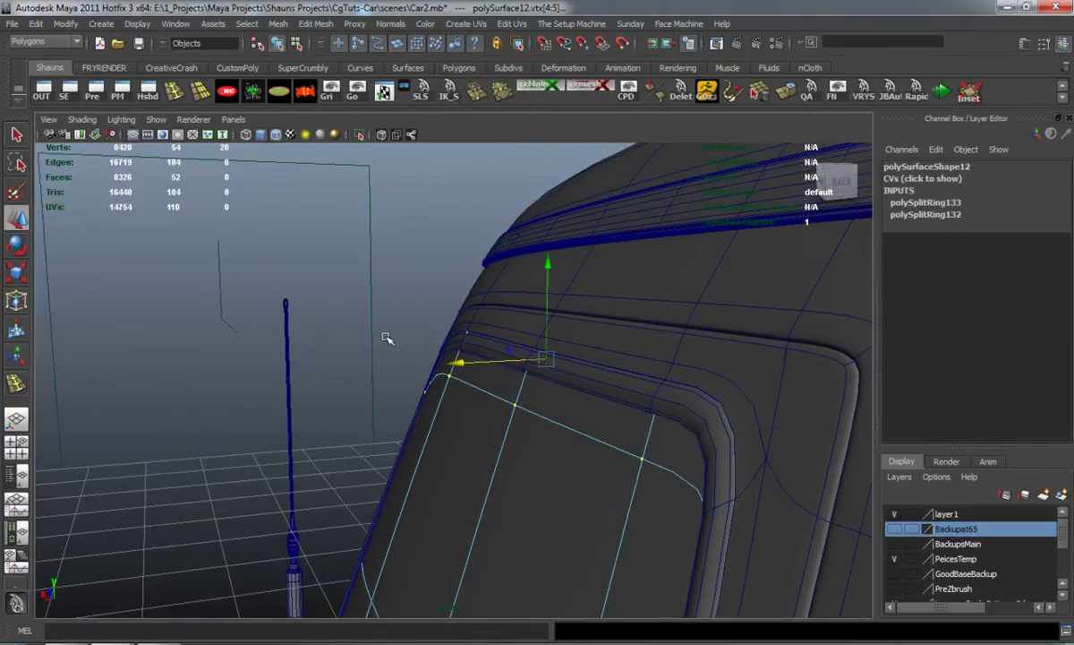
pyautogui.click(392, 369)
# Step: Return to object selection and select the whole window pane
pyautogui.keyDown('alt'); pyautogui.moveTo(394, 442); pyautogui.dragTo(575, 487); pyautogui.keyUp('alt')
pyautogui.keyDown('alt'); pyautogui.moveTo(576, 487); pyautogui.dragTo(551, 308, button='middle'); pyautogui.keyUp('alt')
pyautogui.keyDown('alt'); pyautogui.moveTo(551, 308); pyautogui.dragTo(540, 408); pyautogui.keyUp('alt')
pyautogui.moveTo(466, 326); pyautogui.dragTo(492, 307, button='right')
pyautogui.click(462, 303)
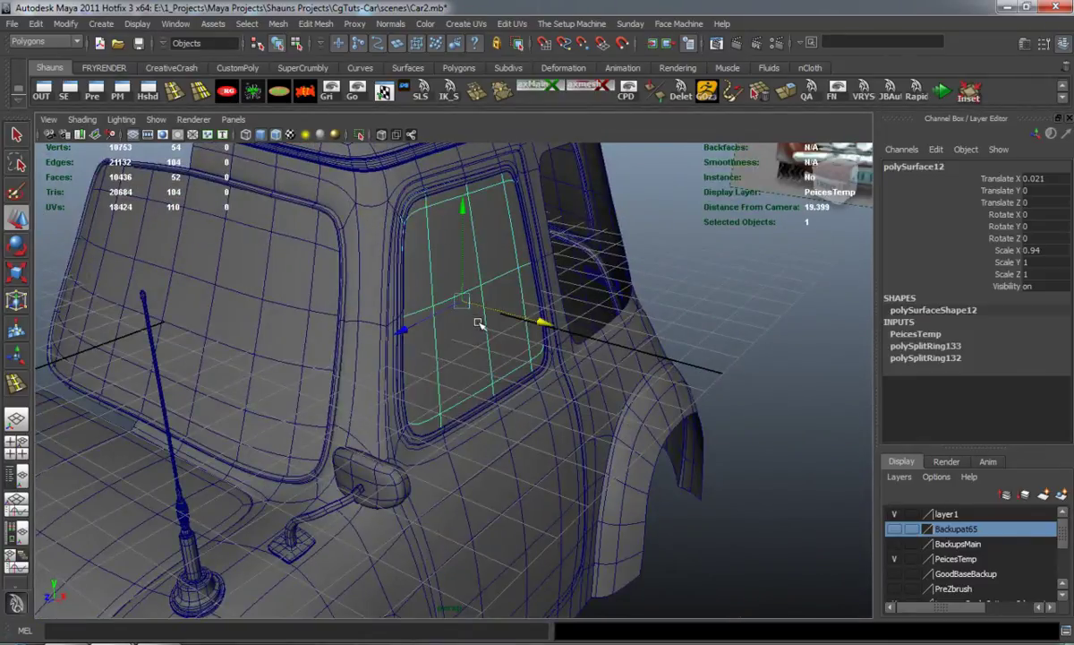
# Step: Convert the window pane's smooth mesh preview to real polygons
pyautogui.click(66, 23)
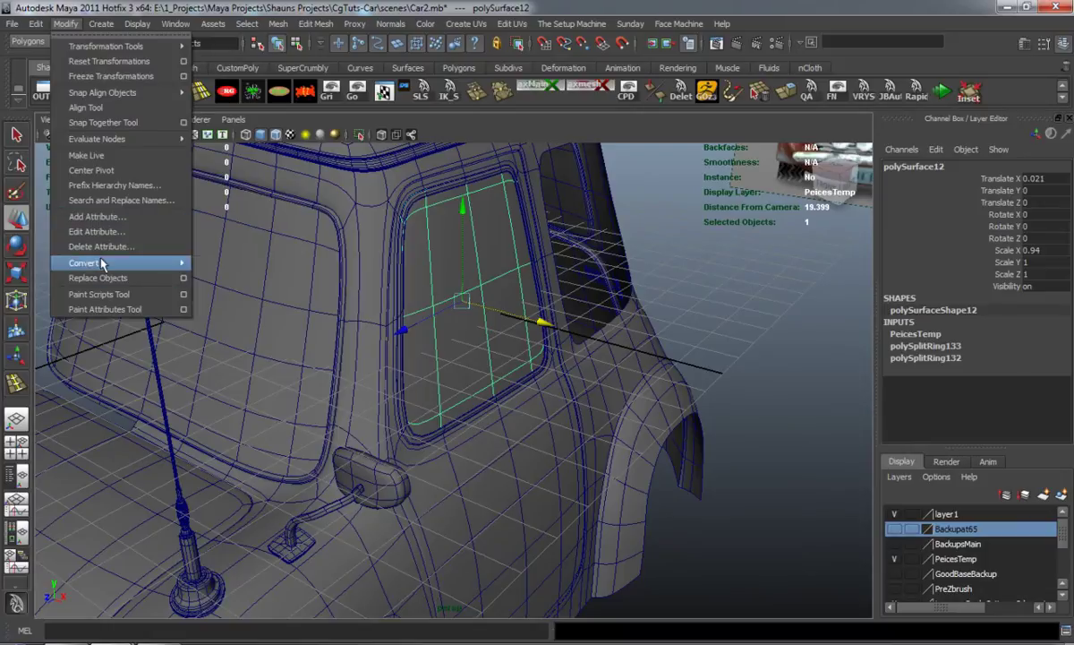
pyautogui.moveTo(102, 262)
pyautogui.click(269, 316)
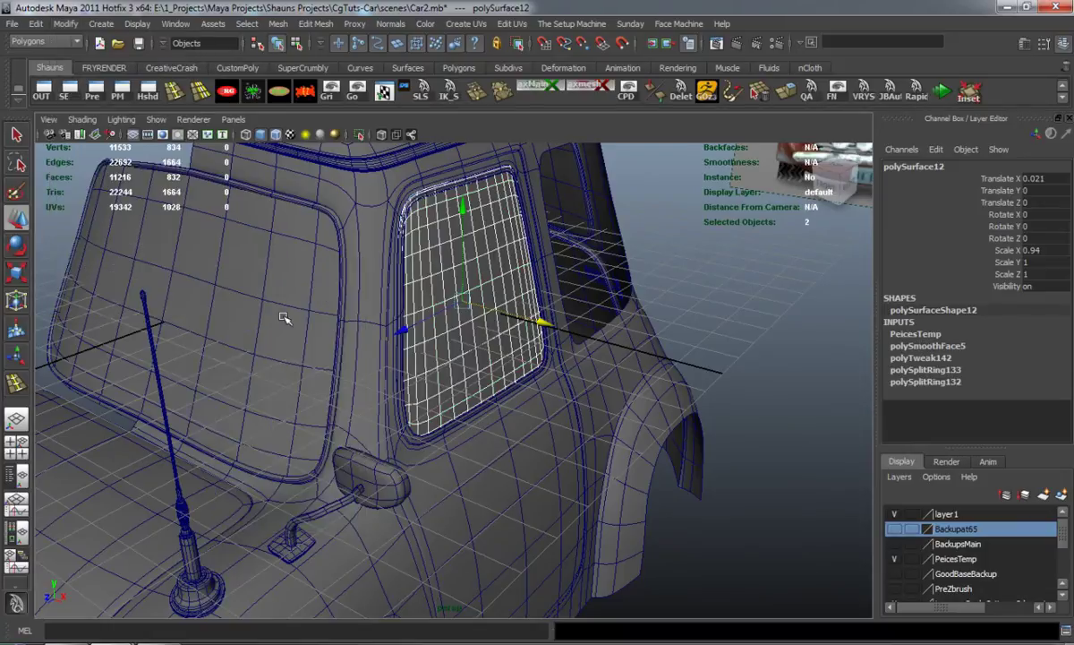
pyautogui.click(710, 314)
pyautogui.keyDown('alt'); pyautogui.moveTo(636, 315); pyautogui.dragTo(468, 348); pyautogui.keyUp('alt')
pyautogui.scroll(-5, 564, 310)
pyautogui.click(467, 348)
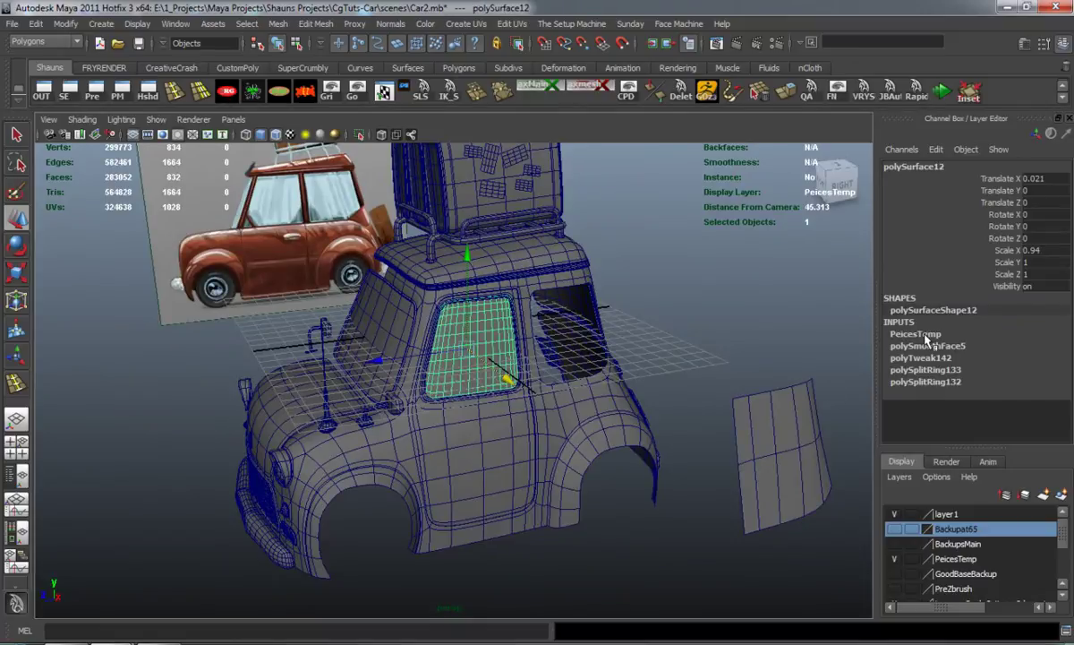
pyautogui.press('f')
pyautogui.press('1')
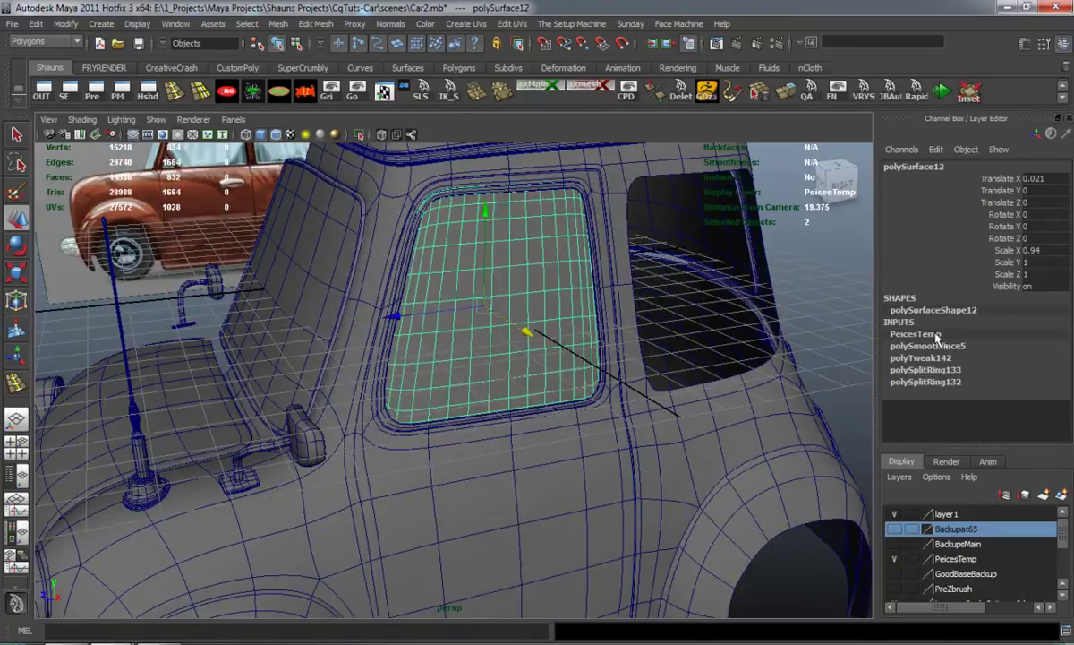
# Step: Set the window pane's polySmoothFace Divisions to 1 and show the pane in smooth preview
pyautogui.click(937, 345)
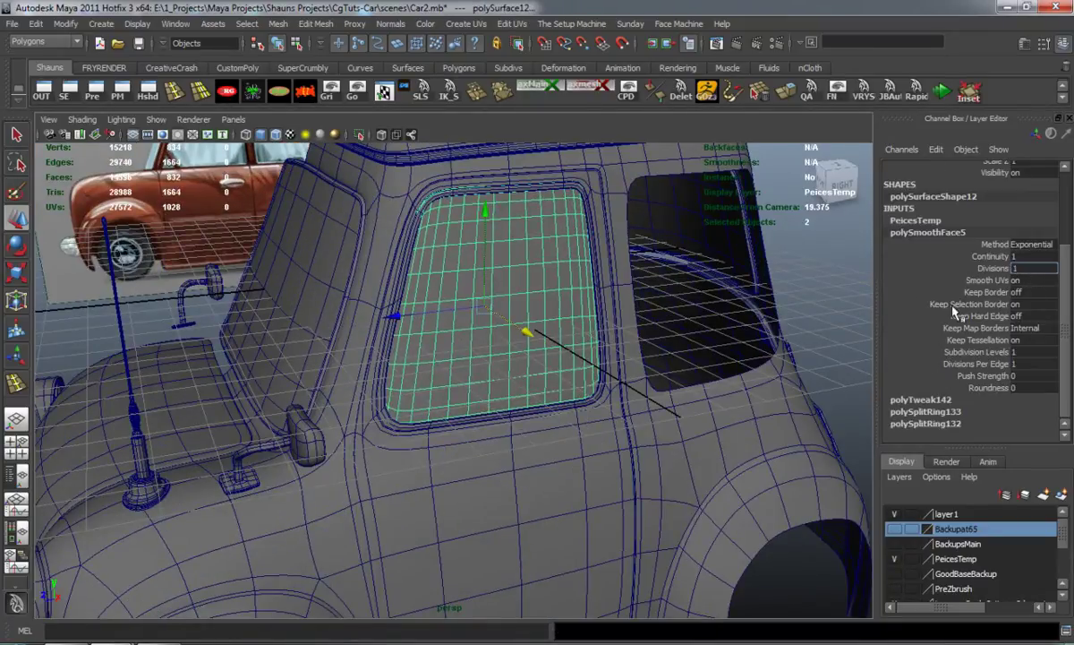
pyautogui.press('Return')
pyautogui.keyDown('alt'); pyautogui.moveTo(511, 343); pyautogui.dragTo(535, 361, button='right'); pyautogui.keyUp('alt')
pyautogui.press('3')
pyautogui.scroll(-5, 528, 348)
pyautogui.click(750, 314)
pyautogui.keyDown('alt'); pyautogui.moveTo(480, 395); pyautogui.dragTo(503, 386); pyautogui.keyUp('alt')
pyautogui.keyDown('alt'); pyautogui.moveTo(503, 386); pyautogui.dragTo(513, 347, button='middle'); pyautogui.keyUp('alt')
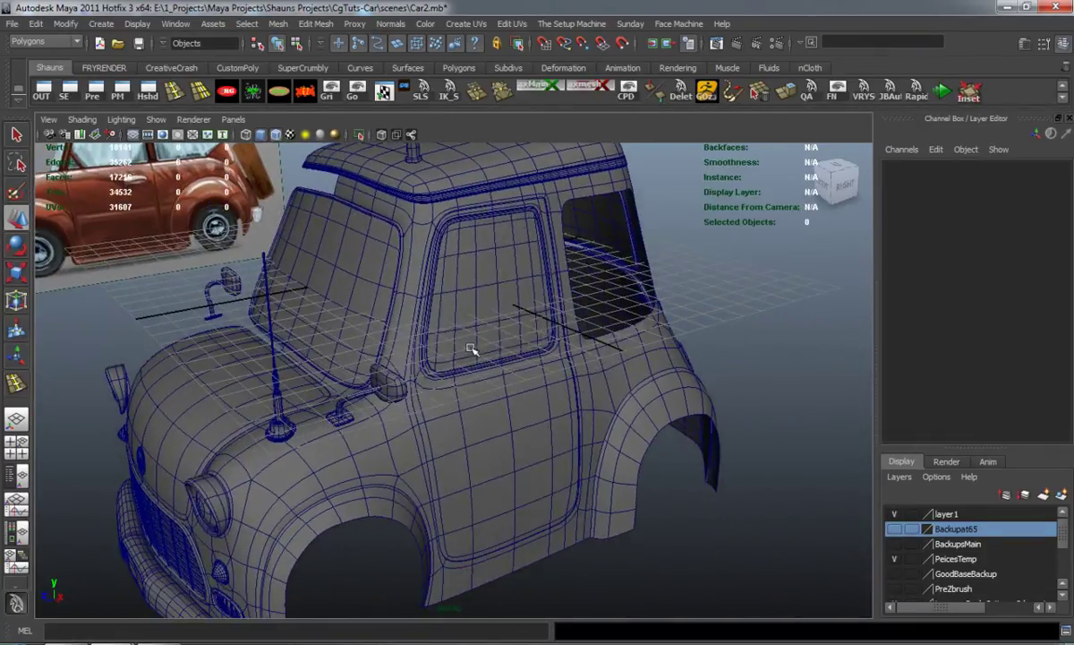
# Step: Combine the window pane, its border strip, the door panel and the car body side into one mesh
pyautogui.click(473, 350)
pyautogui.keyDown('shift'); pyautogui.click(466, 418); pyautogui.keyUp('shift')
pyautogui.scroll(5, 433, 379)
pyautogui.click(433, 376)
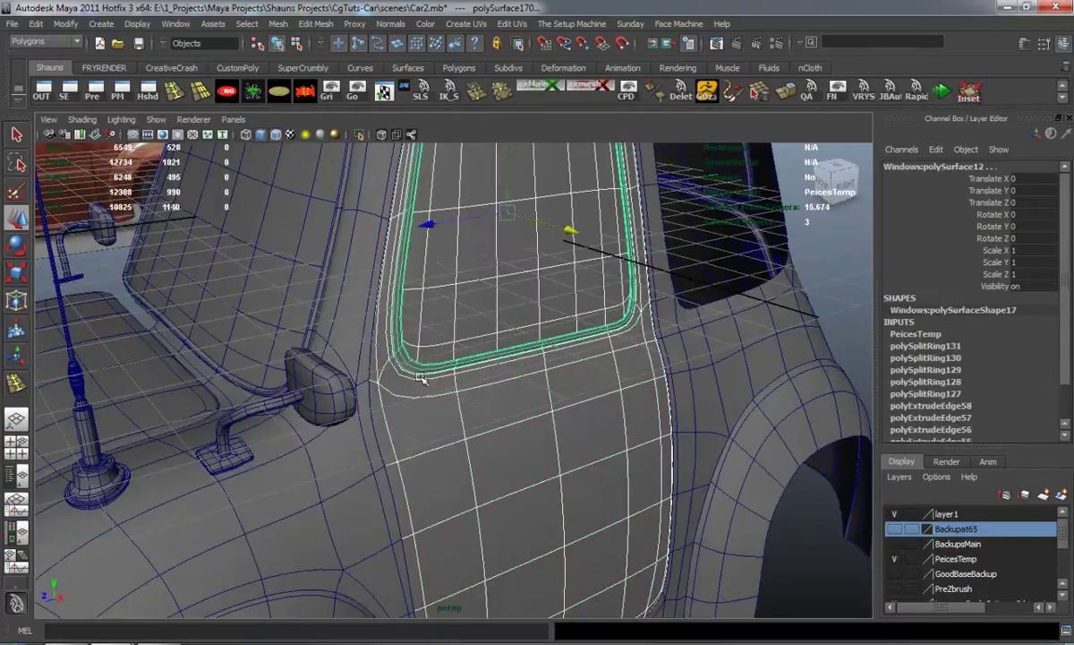
pyautogui.click(361, 457)
pyautogui.click(279, 24)
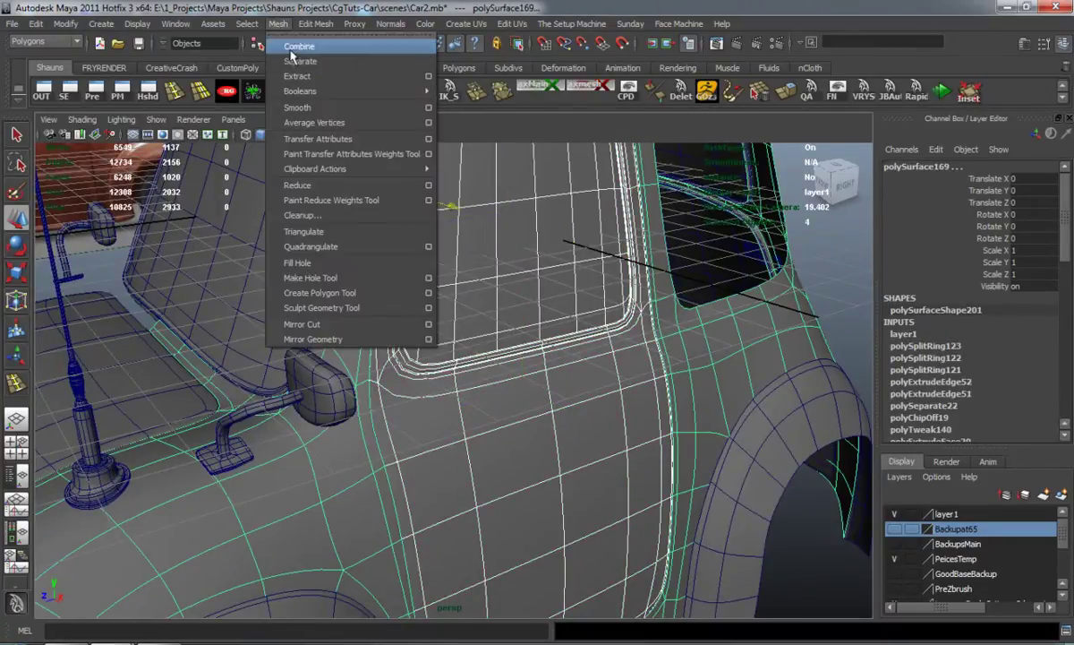
pyautogui.click(309, 42)
# Step: Mirror the combined body side and door mesh to the other half of the car with Mirror Cut
pyautogui.press('f')
pyautogui.keyDown('alt'); pyautogui.moveTo(335, 362); pyautogui.dragTo(405, 346); pyautogui.keyUp('alt')
pyautogui.click(280, 24)
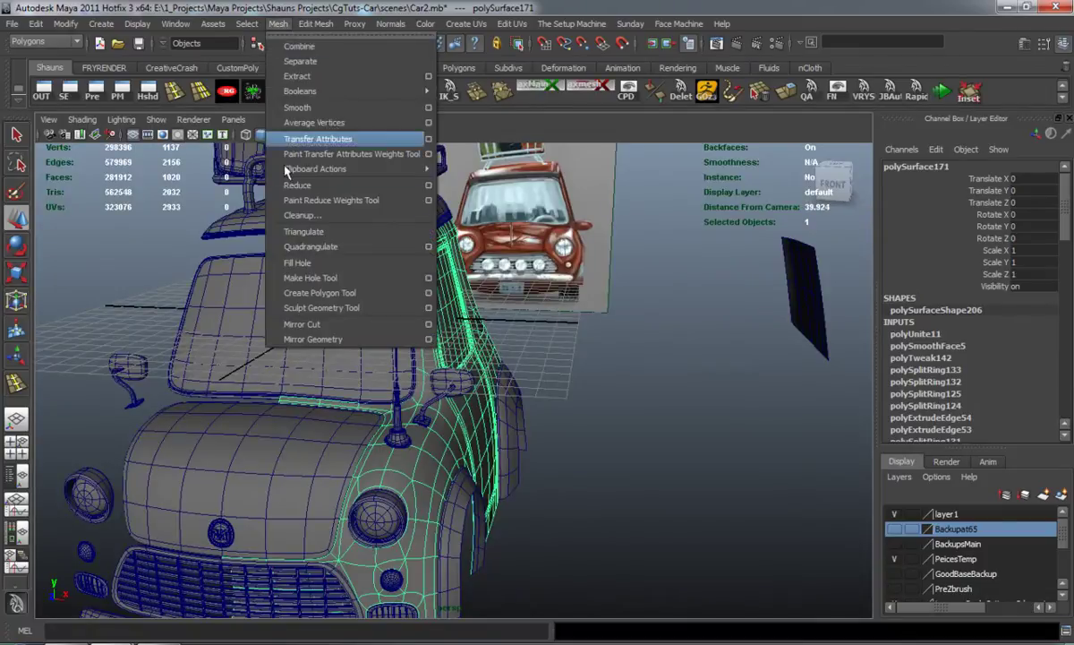
pyautogui.click(294, 324)
# Step: Select the mirrored body mesh and separate it into its individual pieces
pyautogui.click(606, 407)
pyautogui.keyDown('alt'); pyautogui.moveTo(607, 407); pyautogui.dragTo(473, 391); pyautogui.keyUp('alt')
pyautogui.click(473, 392)
pyautogui.click(277, 23)
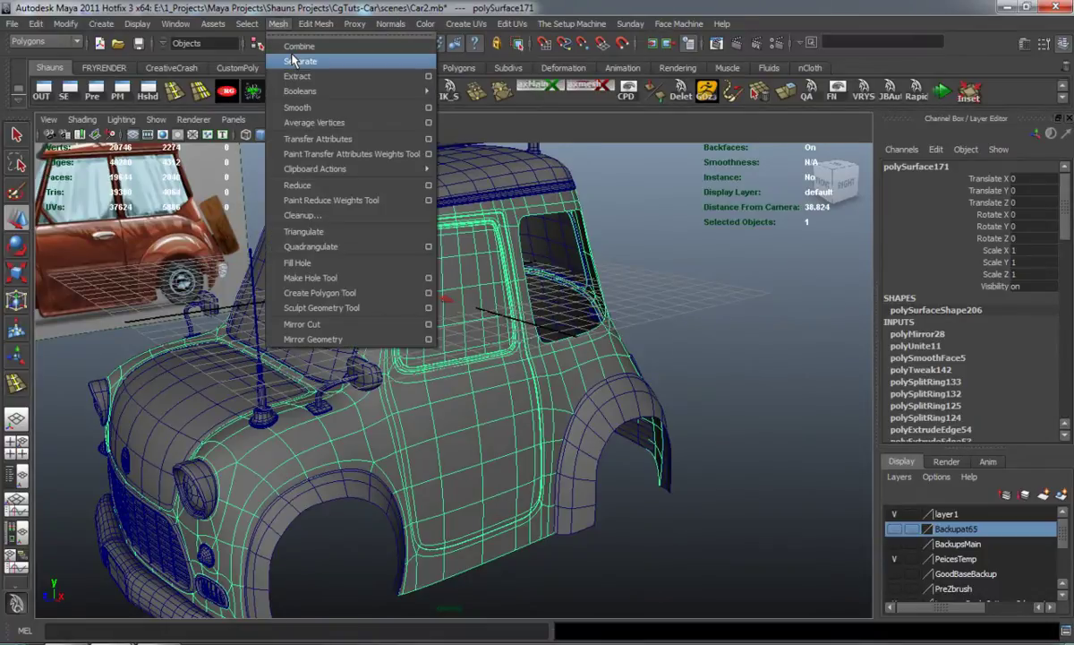
pyautogui.click(306, 57)
# Step: Group the original side's door panel, window border and pane, and show them in smooth preview
pyautogui.click(445, 434)
pyautogui.press('f')
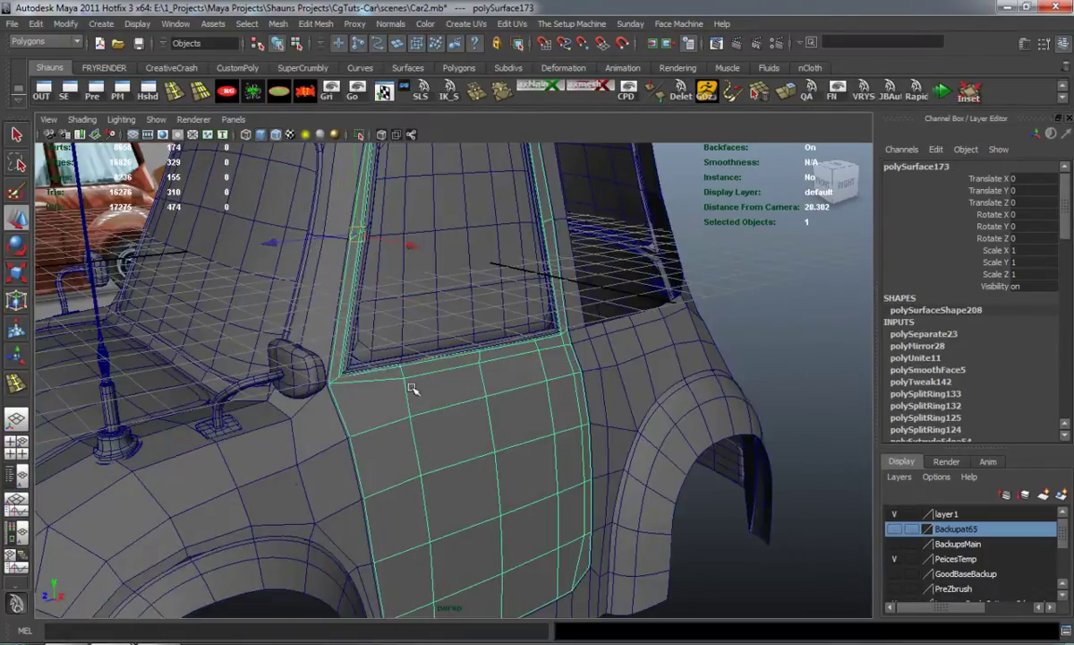
pyautogui.keyDown('shift'); pyautogui.click(365, 362); pyautogui.keyUp('shift')
pyautogui.scroll(2, 350, 373)
pyautogui.keyDown('shift'); pyautogui.click(345, 347); pyautogui.keyUp('shift')
pyautogui.hotkey('ctrl', 'g')
pyautogui.press('3')
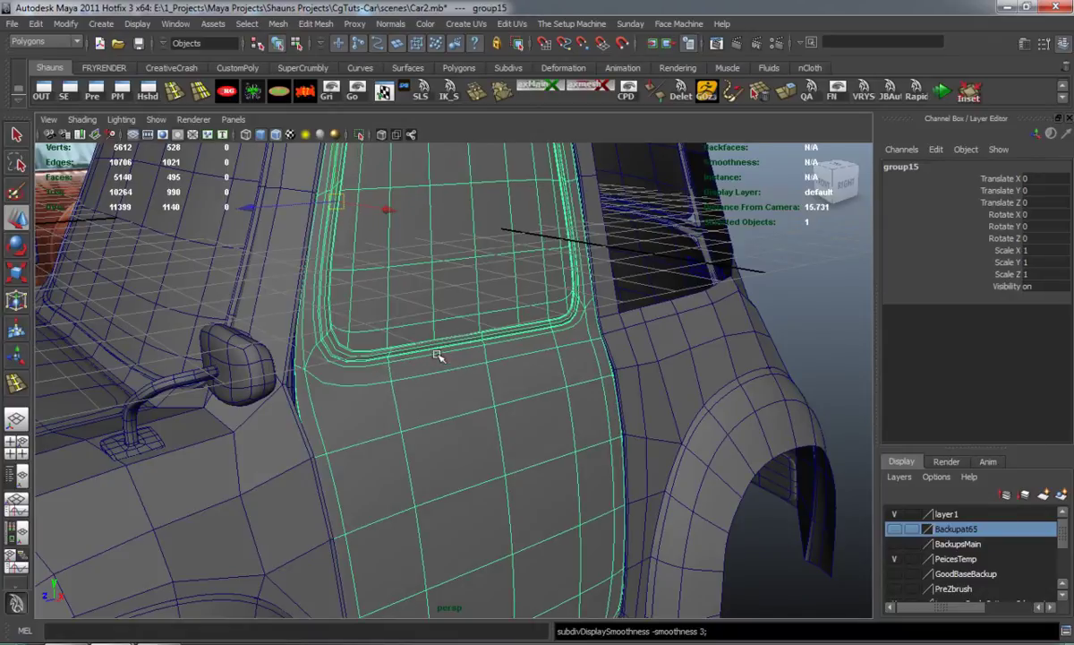
# Step: Rename the new door group as L Dirver Door
pyautogui.click(931, 165)
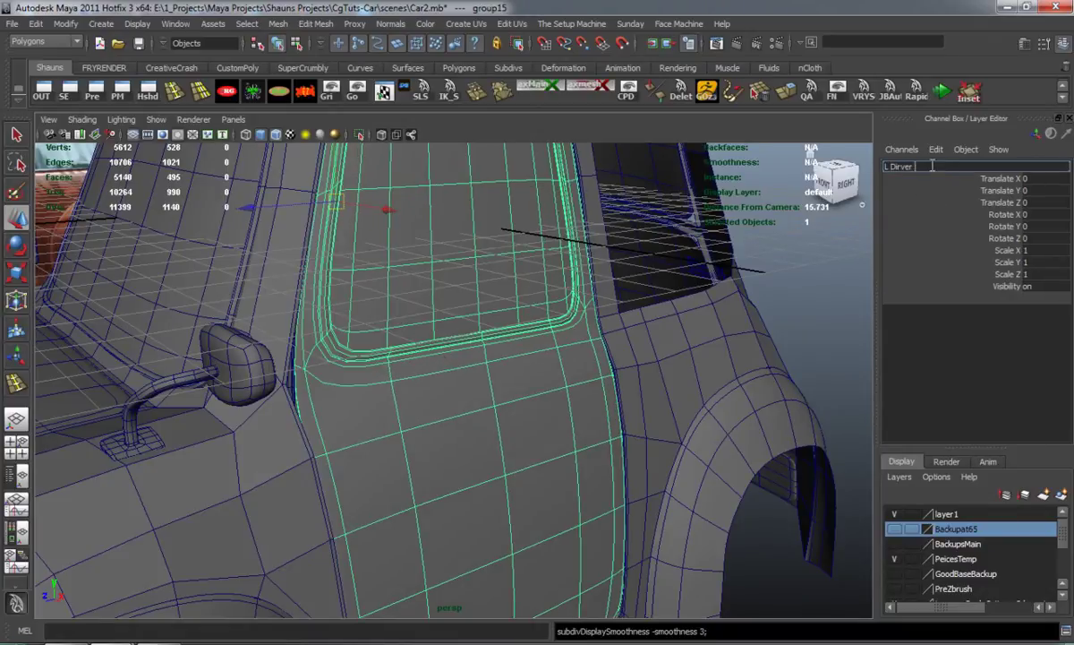
pyautogui.write('L Dirver Door')
pyautogui.press('Return')
# Step: Group the mirrored door panel, window border and pane on the opposite side, shown in smooth preview
pyautogui.scroll(-5, 279, 332)
pyautogui.keyDown('alt'); pyautogui.moveTo(230, 368); pyautogui.dragTo(407, 336); pyautogui.keyUp('alt')
pyautogui.click(407, 336)
pyautogui.keyDown('alt'); pyautogui.moveTo(407, 335); pyautogui.dragTo(524, 426, button='right'); pyautogui.keyUp('alt')
pyautogui.keyDown('shift'); pyautogui.click(526, 427); pyautogui.keyUp('shift')
pyautogui.keyDown('shift'); pyautogui.click(468, 486); pyautogui.keyUp('shift')
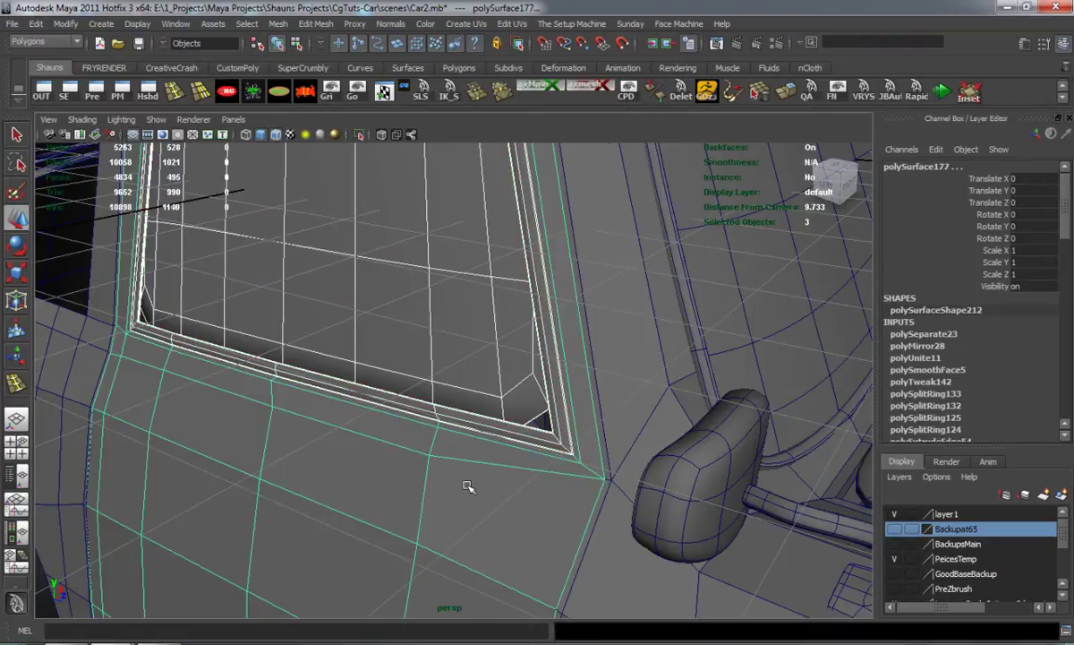
pyautogui.press('3')
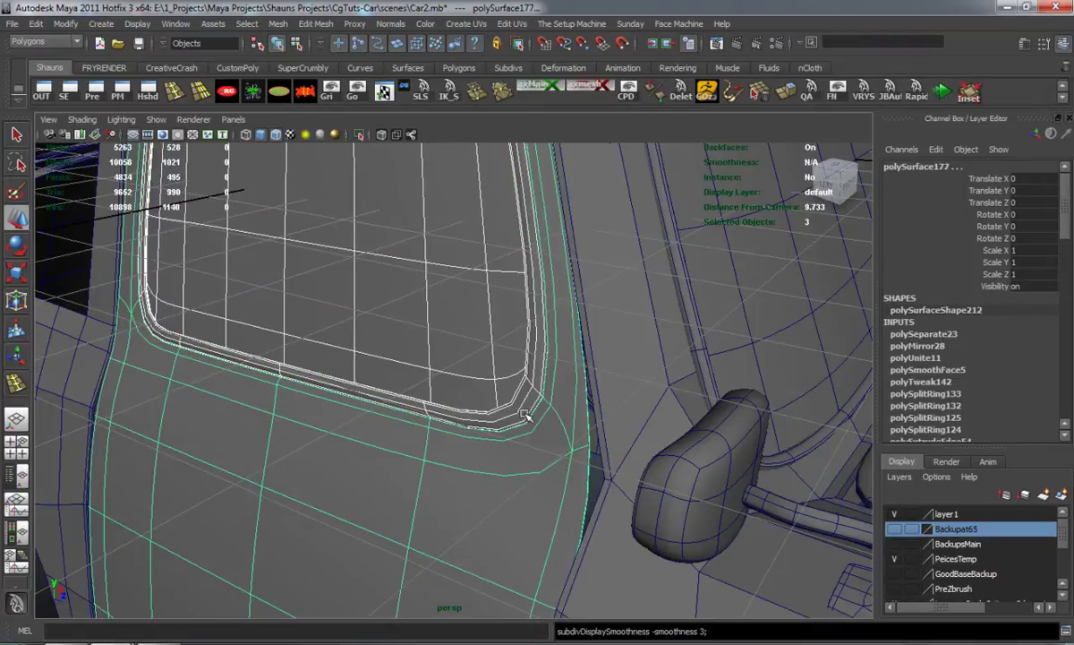
pyautogui.hotkey('ctrl', 'g')
# Step: Rename the opposite door's group as R_Passenger_Door
pyautogui.click(925, 168)
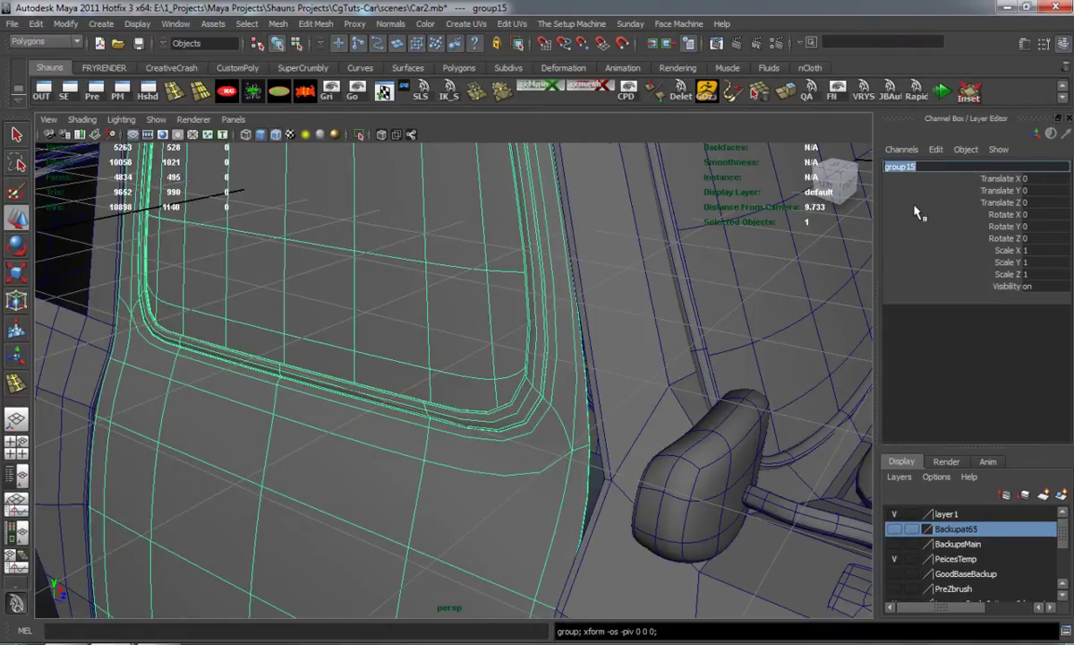
pyautogui.write('R_Passenger_Door')
pyautogui.press('Return')
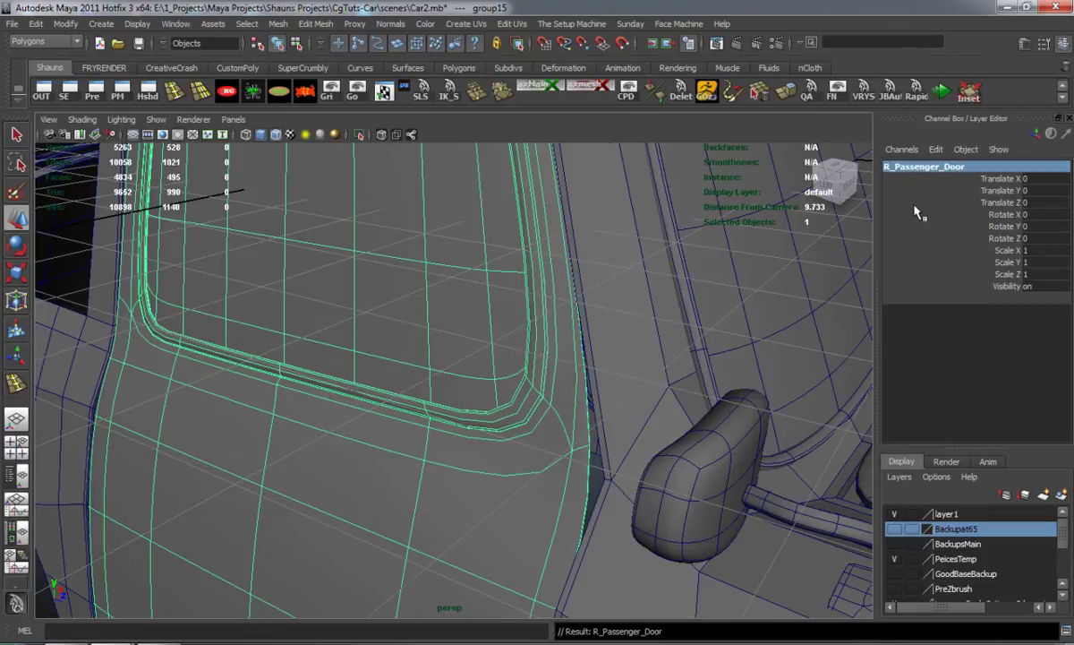
pyautogui.press('f')
# Step: Show both separated halves of the car body in smooth preview
pyautogui.click(570, 490)
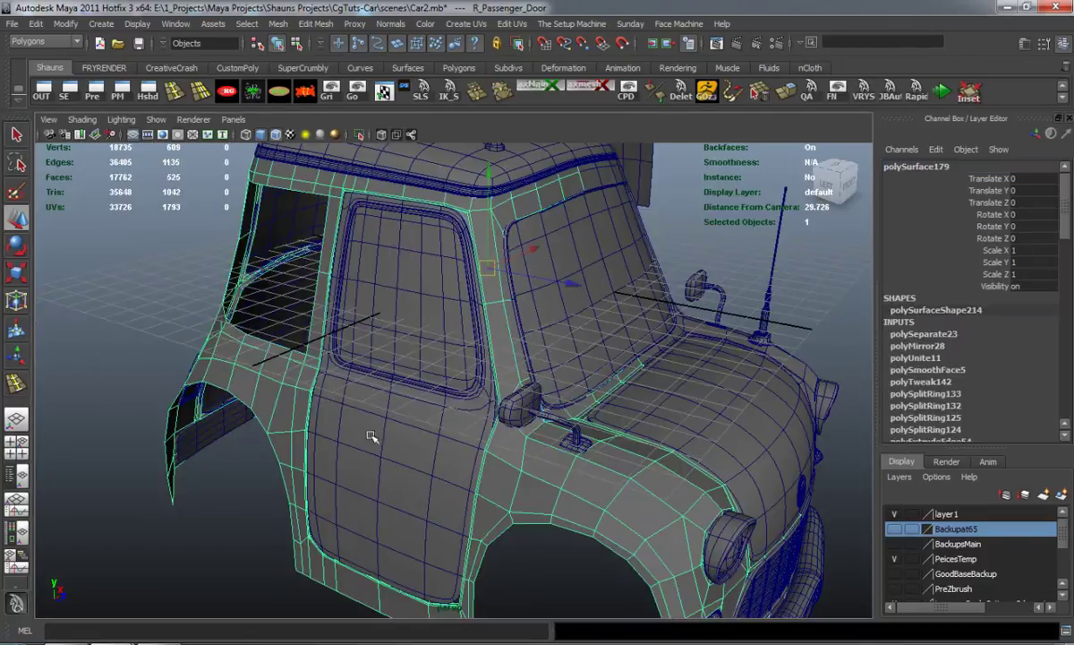
pyautogui.press('3')
pyautogui.click(157, 327)
pyautogui.scroll(-5, 535, 425)
pyautogui.keyDown('alt'); pyautogui.moveTo(534, 425); pyautogui.dragTo(451, 507); pyautogui.keyUp('alt')
pyautogui.scroll(2, 355, 411)
pyautogui.click(451, 508)
pyautogui.press('3')
# Step: Combine the two car body halves into one mesh
pyautogui.keyDown('alt'); pyautogui.moveTo(505, 542); pyautogui.dragTo(322, 495); pyautogui.keyUp('alt')
pyautogui.keyDown('shift'); pyautogui.click(289, 487); pyautogui.keyUp('shift')
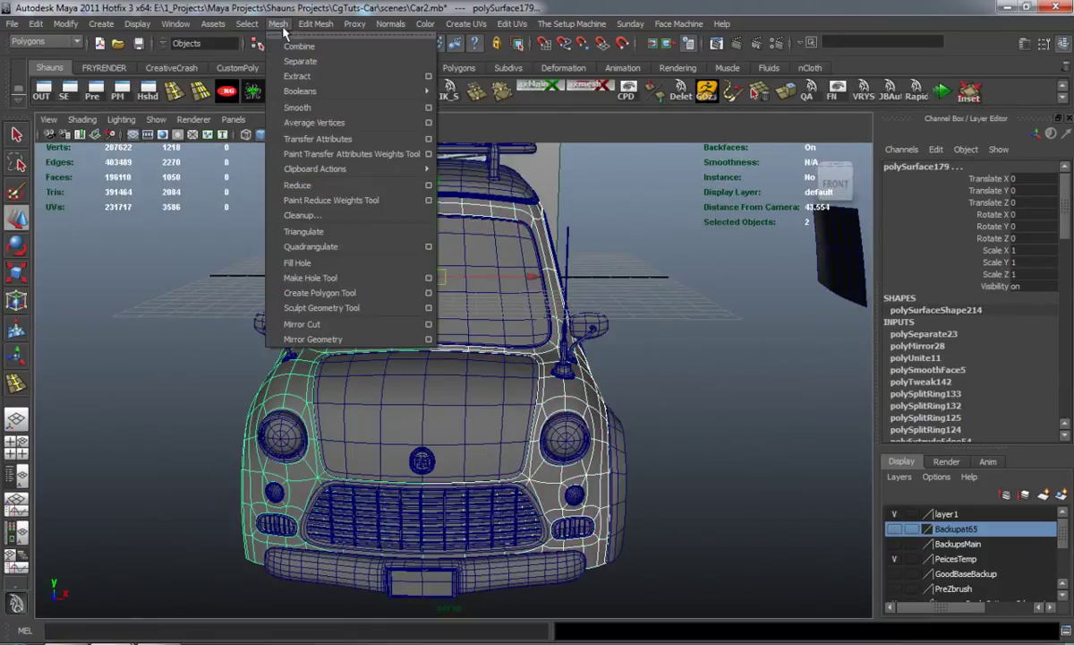
pyautogui.click(288, 44)
# Step: Merge the combined body's vertices along the centre seam and return to object selection
pyautogui.moveTo(415, 206); pyautogui.dragTo(380, 196, button='right')
pyautogui.keyDown('alt'); pyautogui.moveTo(399, 284); pyautogui.dragTo(402, 268); pyautogui.keyUp('alt')
pyautogui.scroll(-2, 401, 272)
pyautogui.scroll(-2, 399, 274)
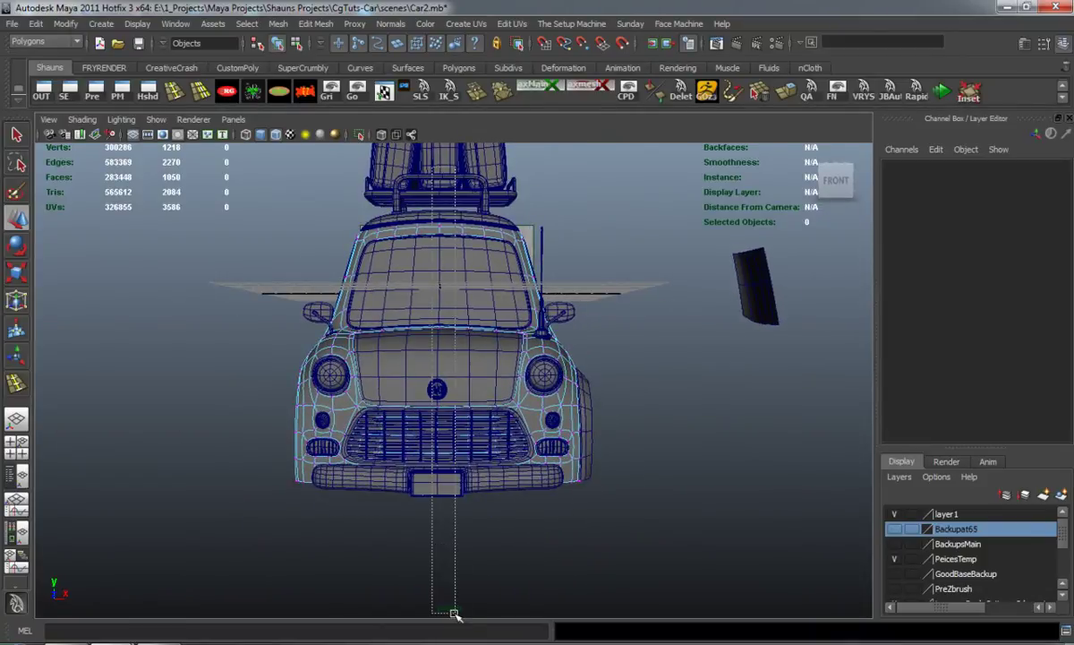
pyautogui.moveTo(441, 640); pyautogui.dragTo(441, 639)
pyautogui.keyDown('alt'); pyautogui.moveTo(517, 434); pyautogui.dragTo(192, 437); pyautogui.keyUp('alt')
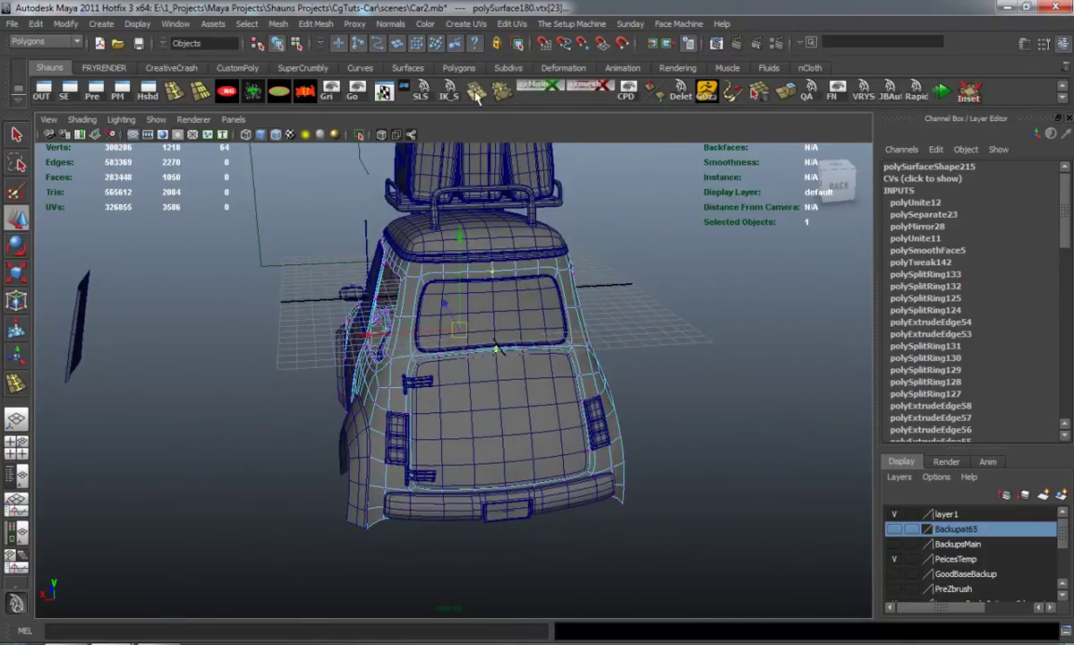
pyautogui.click(649, 328)
pyautogui.scroll(5, 373, 366)
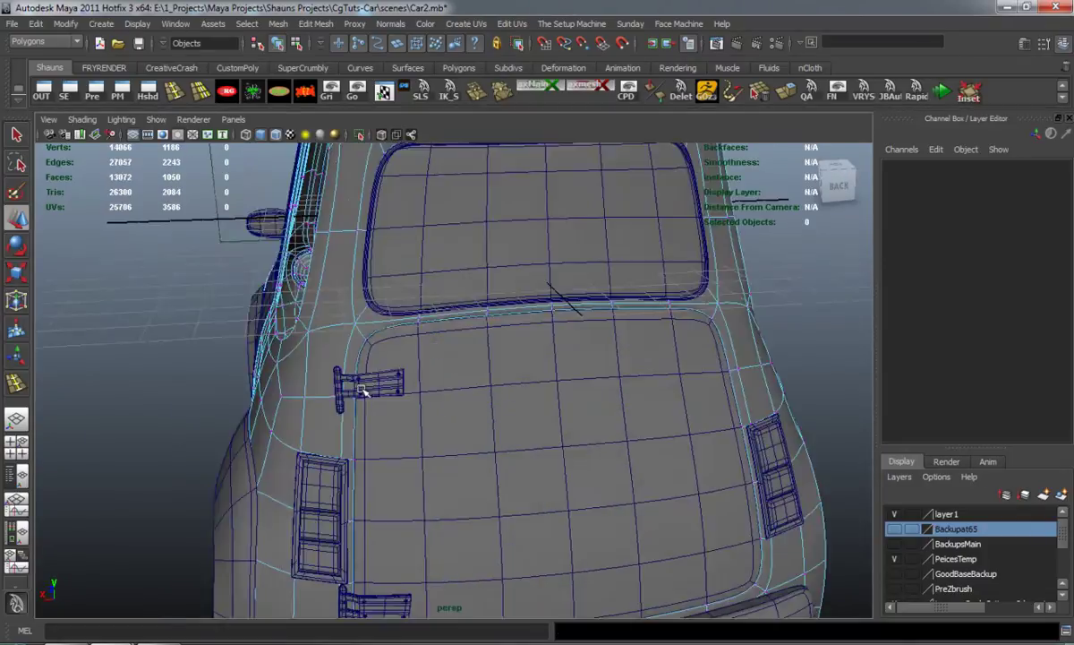
pyautogui.keyDown('alt'); pyautogui.moveTo(389, 389); pyautogui.dragTo(536, 334); pyautogui.keyUp('alt')
pyautogui.moveTo(453, 375); pyautogui.dragTo(489, 356, button='right')
# Step: Turn off the wireframe overlay on the shaded car and select the passenger door's window border strip
pyautogui.scroll(-4, 413, 397)
pyautogui.keyDown('alt'); pyautogui.moveTo(413, 399); pyautogui.dragTo(568, 400); pyautogui.keyUp('alt')
pyautogui.scroll(-3, 535, 389)
pyautogui.keyDown('alt'); pyautogui.moveTo(506, 379); pyautogui.dragTo(507, 435, button='middle'); pyautogui.keyUp('alt')
pyautogui.click(278, 138)
pyautogui.moveTo(367, 381)
pyautogui.keyDown('alt'); pyautogui.mouseDown()
pyautogui.moveTo(273, 408)
pyautogui.moveTo(317, 408)
pyautogui.moveTo(369, 441)
pyautogui.moveTo(379, 465)
pyautogui.moveTo(568, 446)
pyautogui.moveTo(605, 464)
pyautogui.mouseUp(); pyautogui.keyUp('alt')
pyautogui.scroll(5, 371, 446)
pyautogui.scroll(4, 512, 403)
pyautogui.keyDown('alt'); pyautogui.moveTo(478, 356); pyautogui.dragTo(598, 461, button='middle'); pyautogui.keyUp('alt')
pyautogui.scroll(3, 496, 429)
pyautogui.keyDown('alt'); pyautogui.moveTo(404, 401); pyautogui.dragTo(415, 404); pyautogui.keyUp('alt')
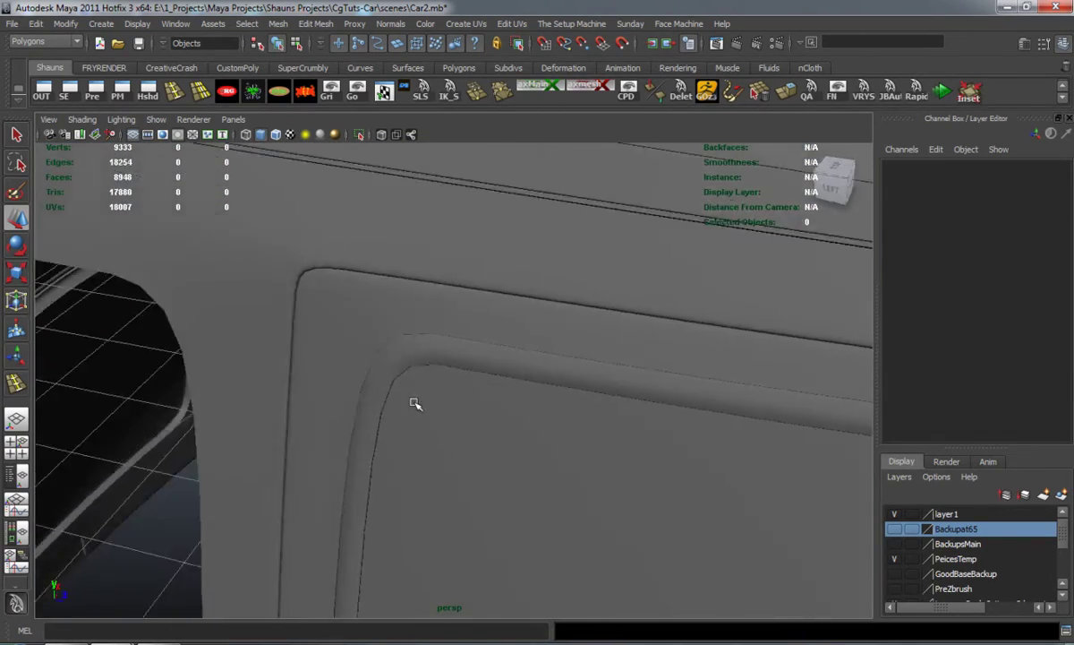
pyautogui.click(402, 358)
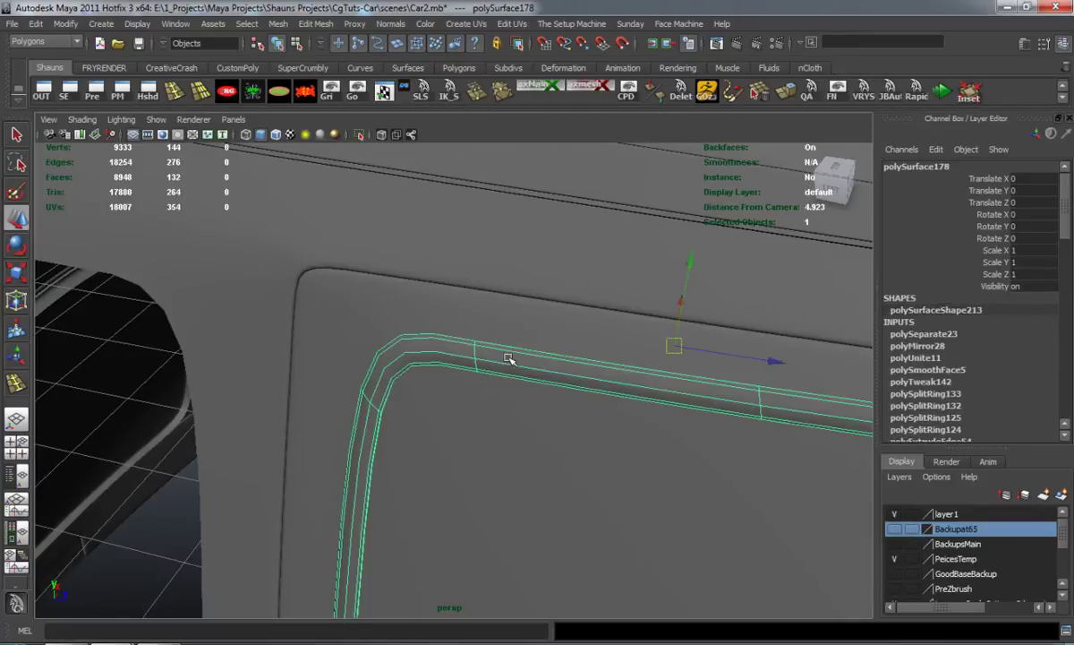